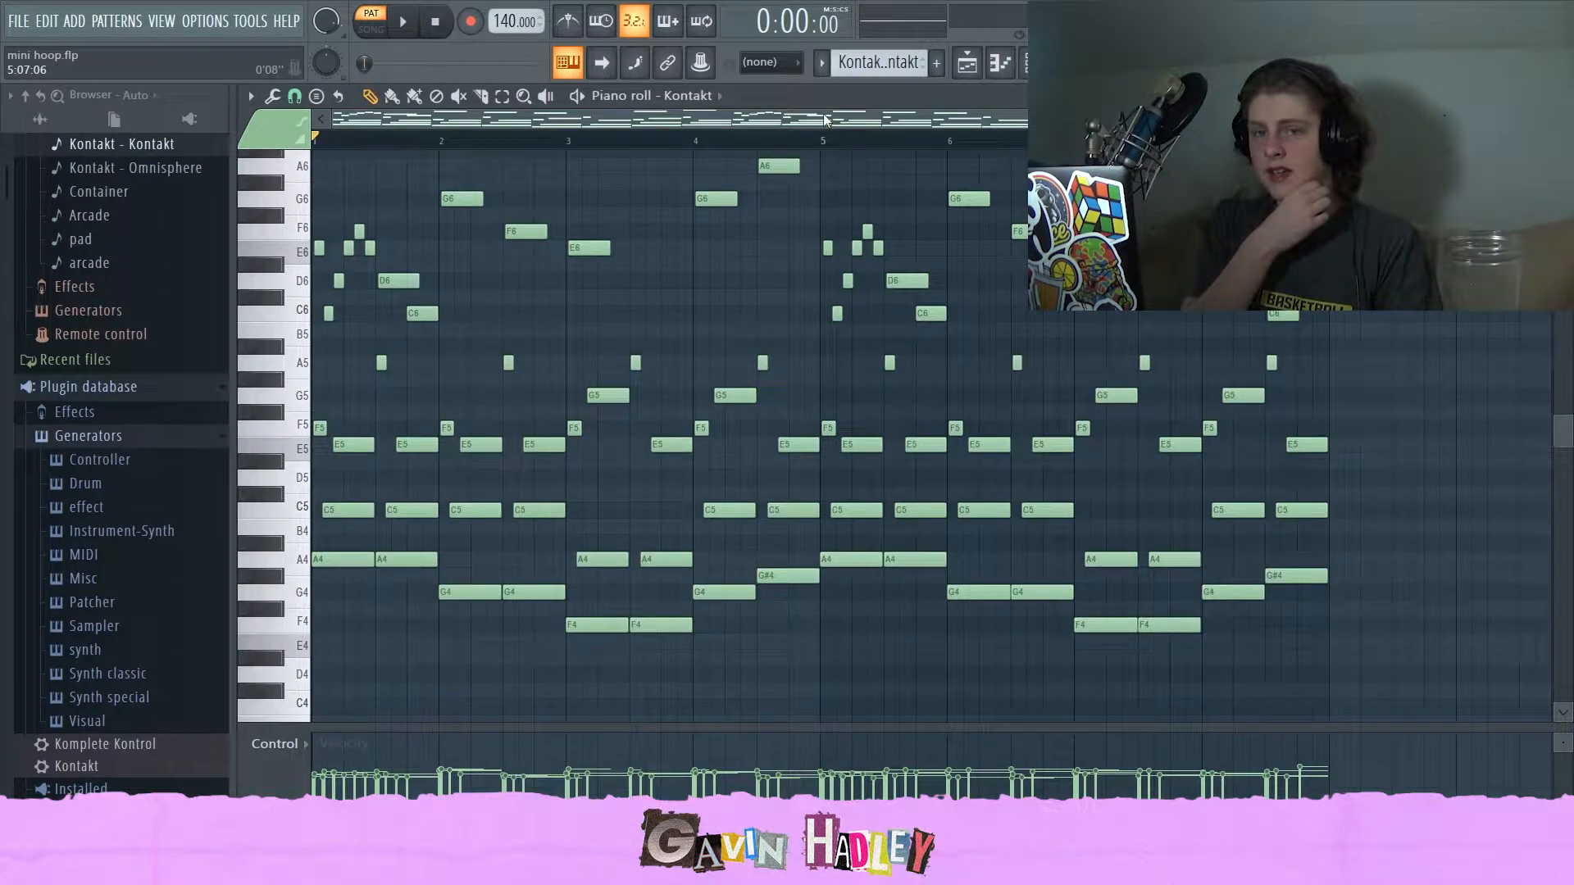
# Inspect the mixer channels, then return to the piano roll and look over the Kontakt melody.
pyautogui.click(1066, 63)
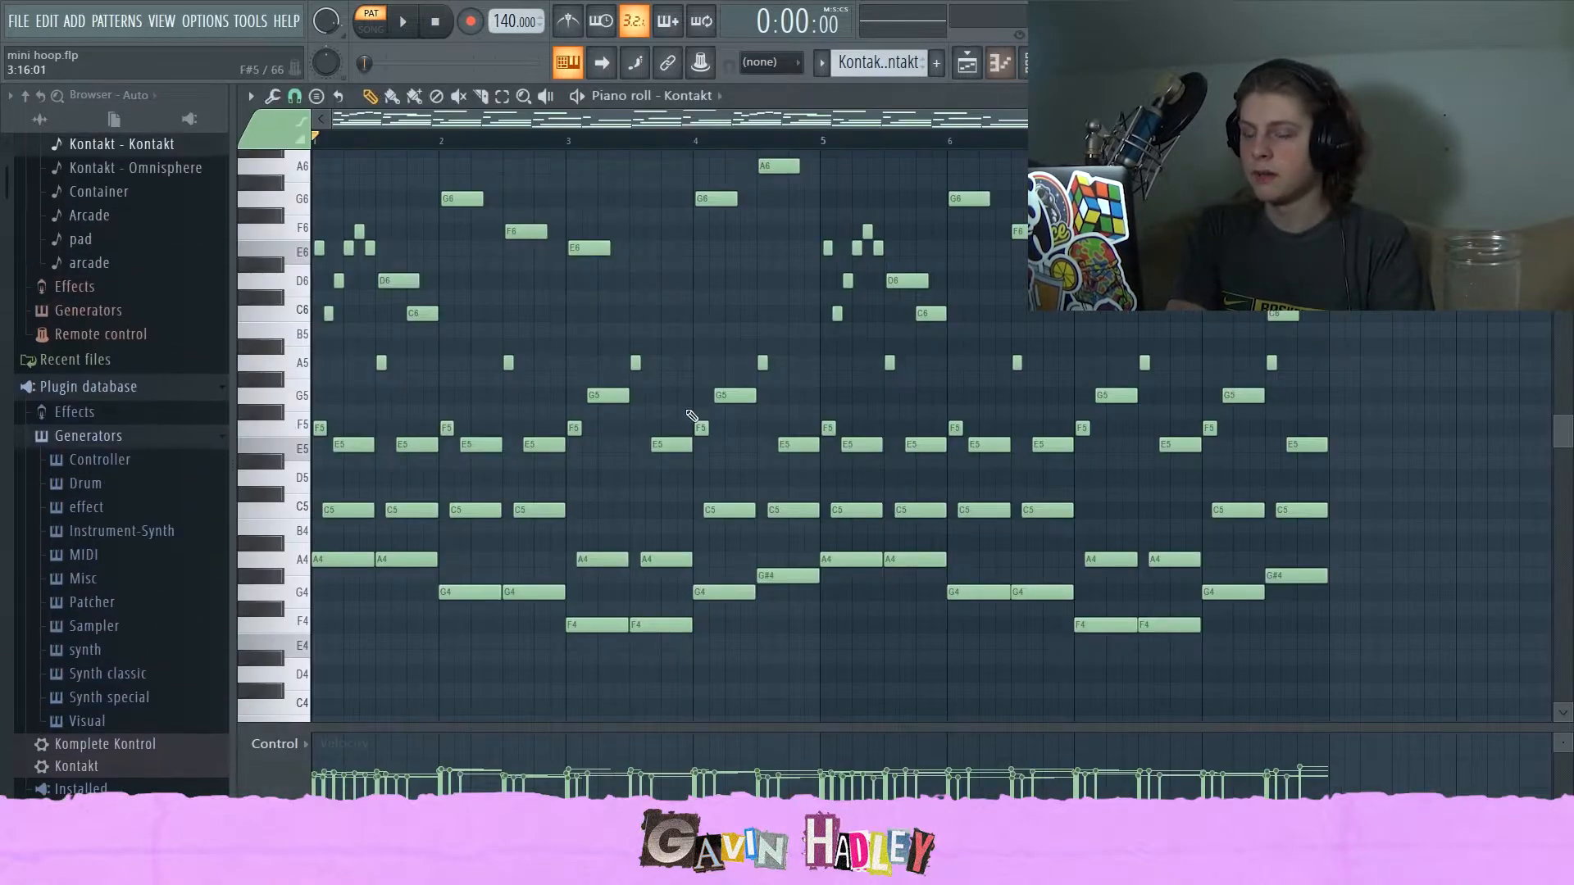
pyautogui.scroll(2, 691, 416)
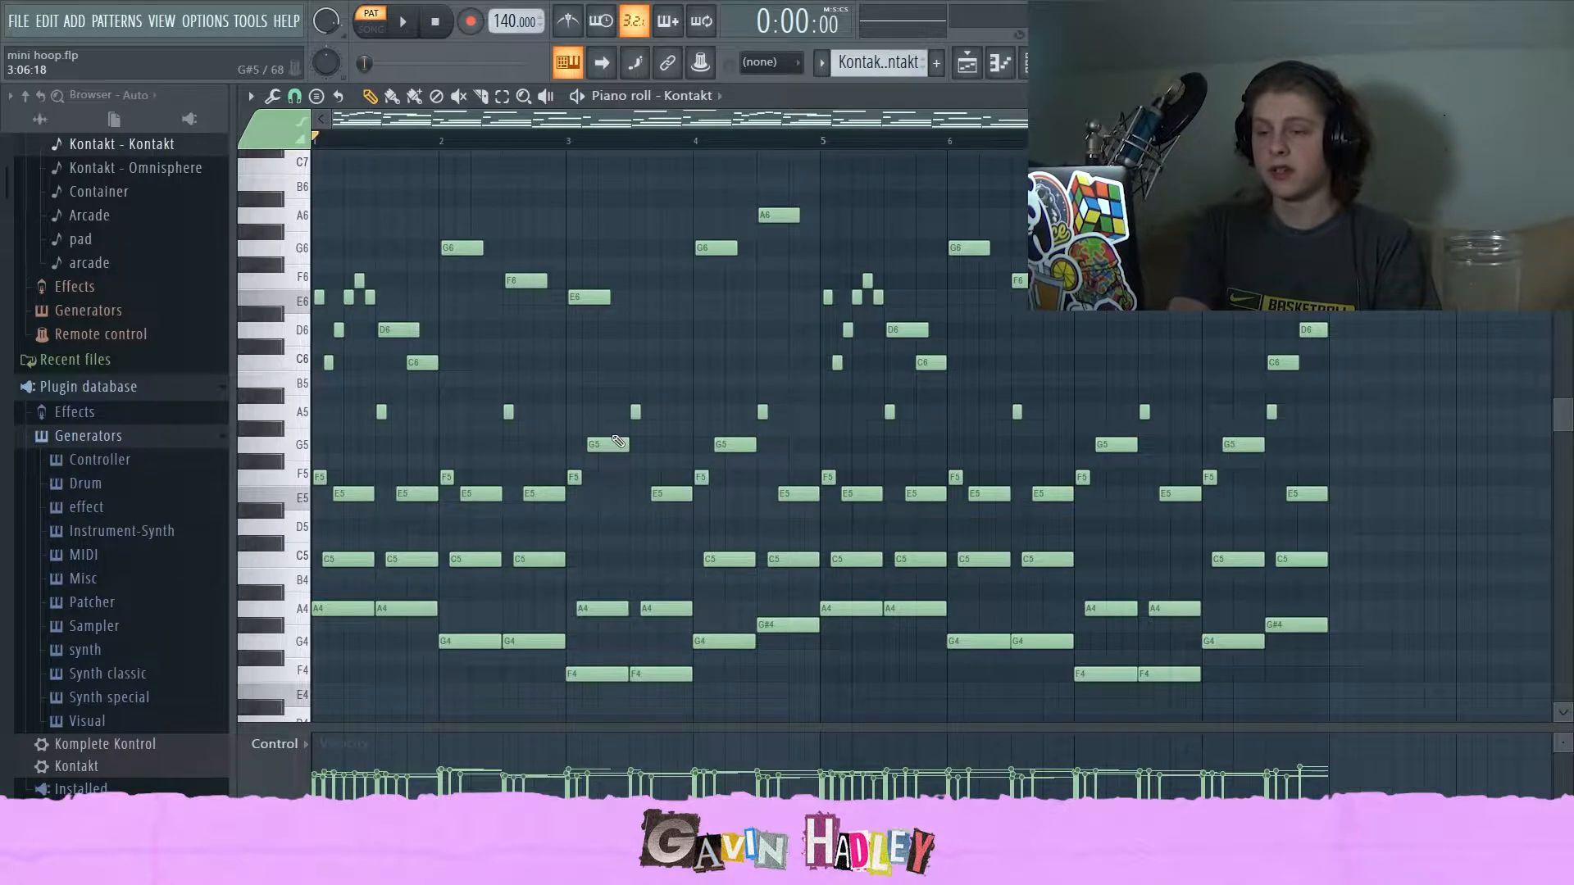
pyautogui.scroll(-2, 585, 425)
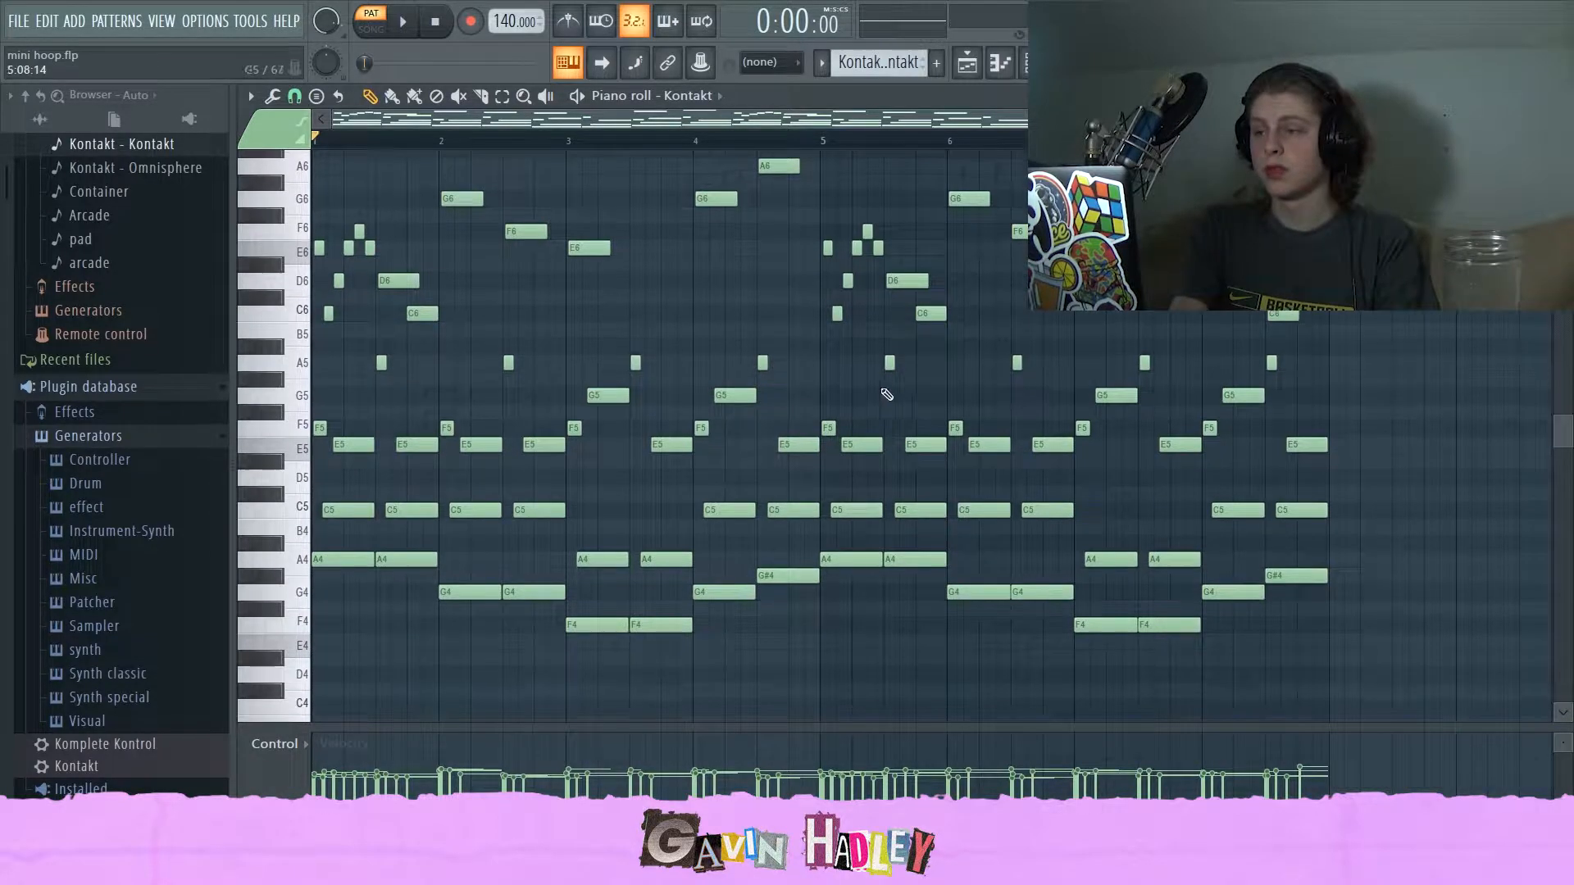
pyautogui.moveTo(1309, 120); pyautogui.dragTo(1105, 120)
pyautogui.click(437, 561)
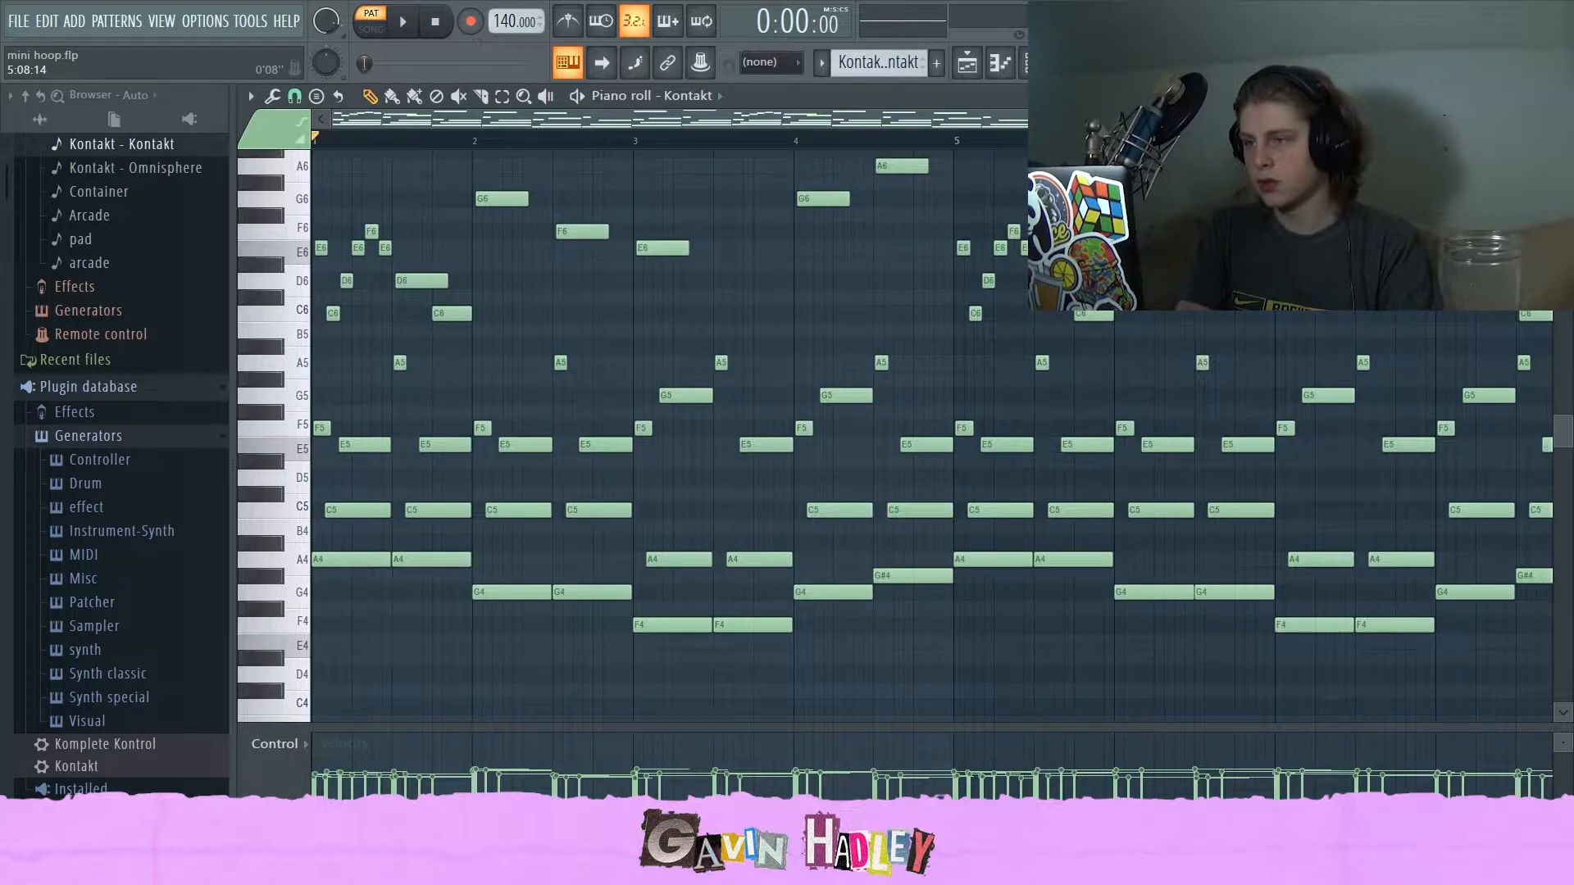
pyautogui.scroll(-1, 828, 293)
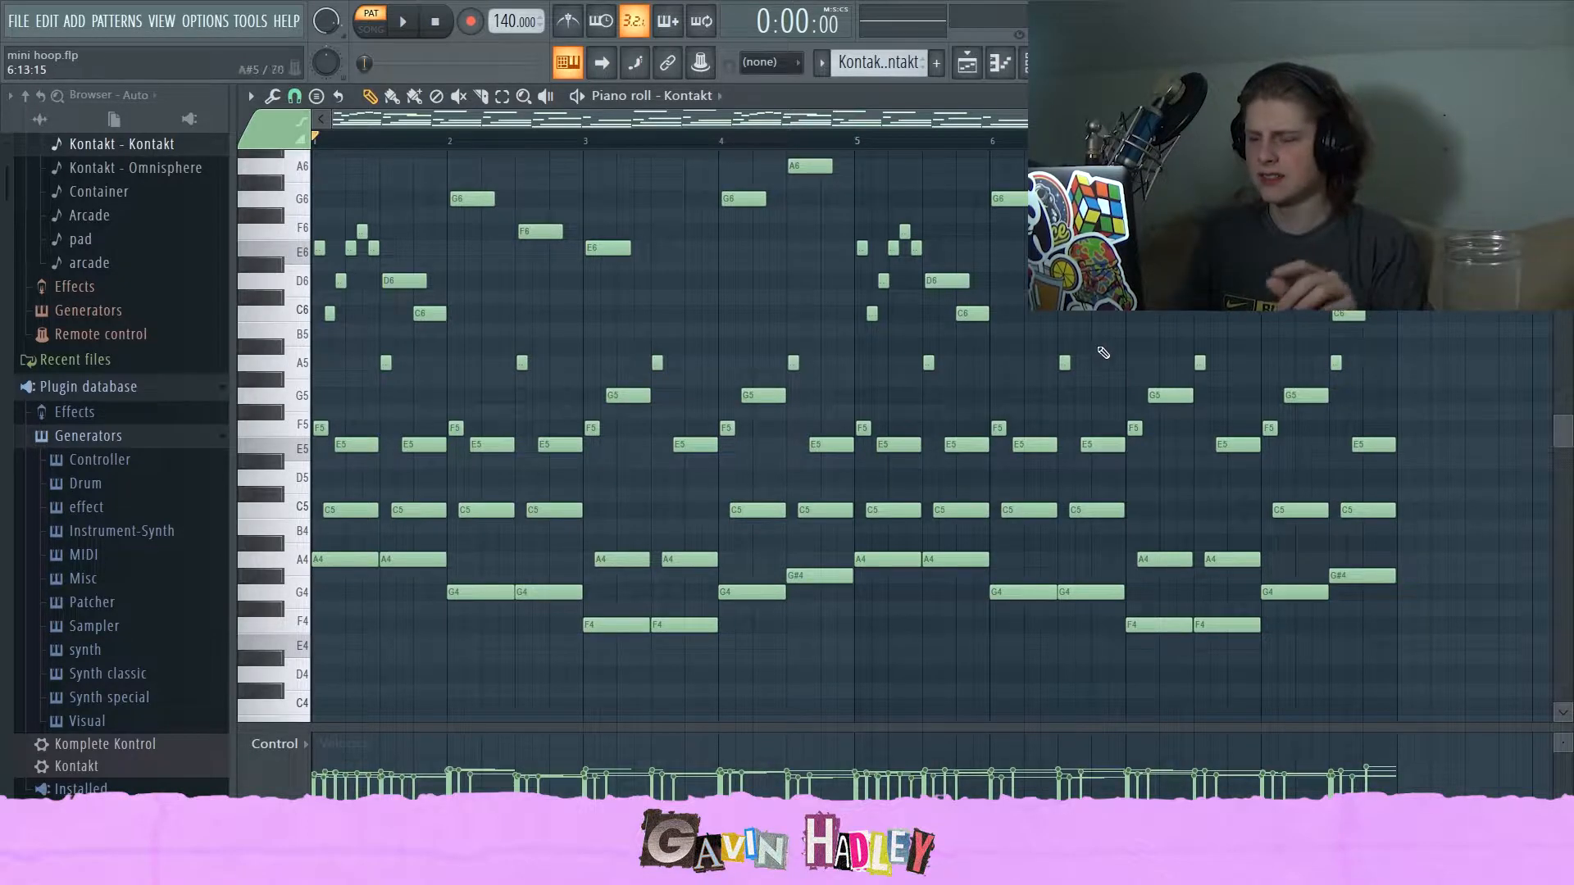
pyautogui.moveTo(1238, 121); pyautogui.dragTo(667, 263)
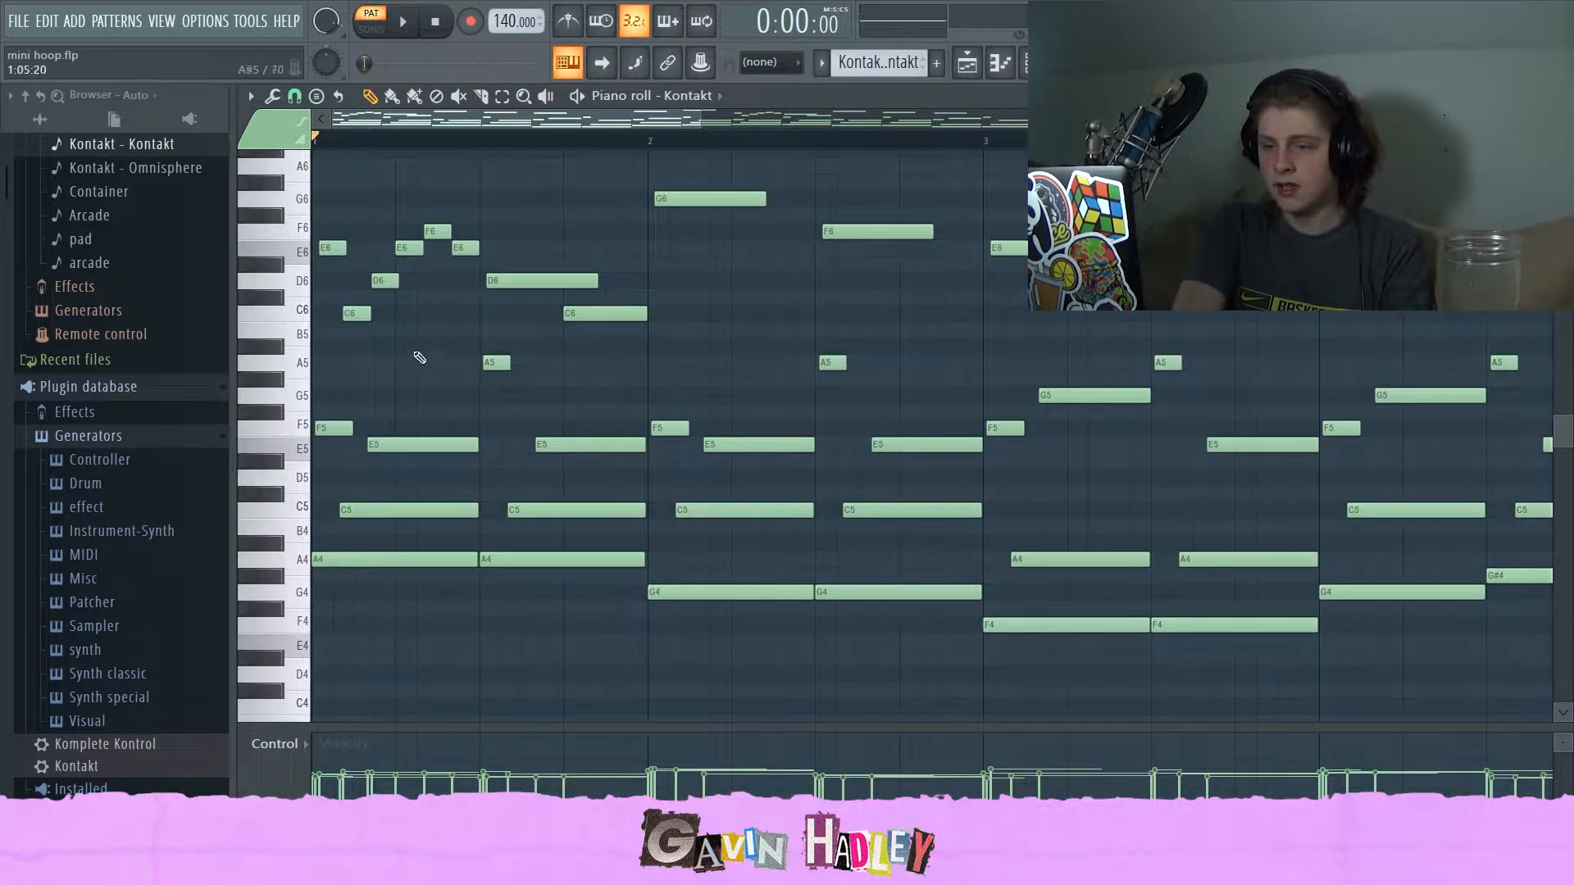
pyautogui.click(667, 592)
pyautogui.click(650, 362)
pyautogui.rightClick(686, 363)
pyautogui.moveTo(649, 381); pyautogui.dragTo(651, 405)
pyautogui.rightClick(692, 398)
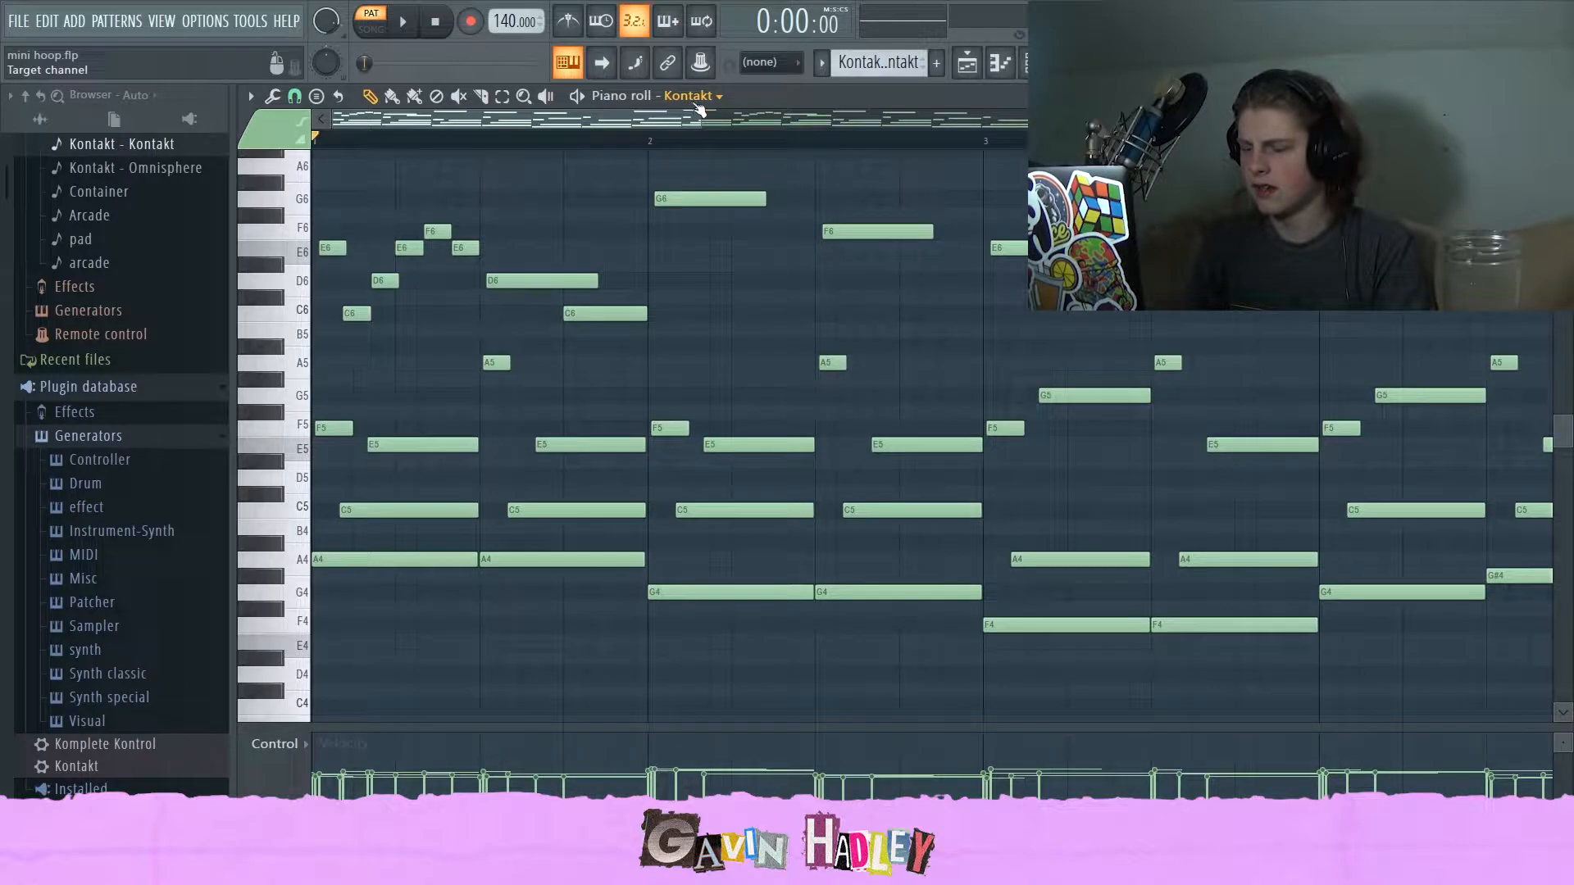
# Scroll through the melody in the later bars and audition the G#4 note.
pyautogui.moveTo(699, 109); pyautogui.dragTo(858, 168)
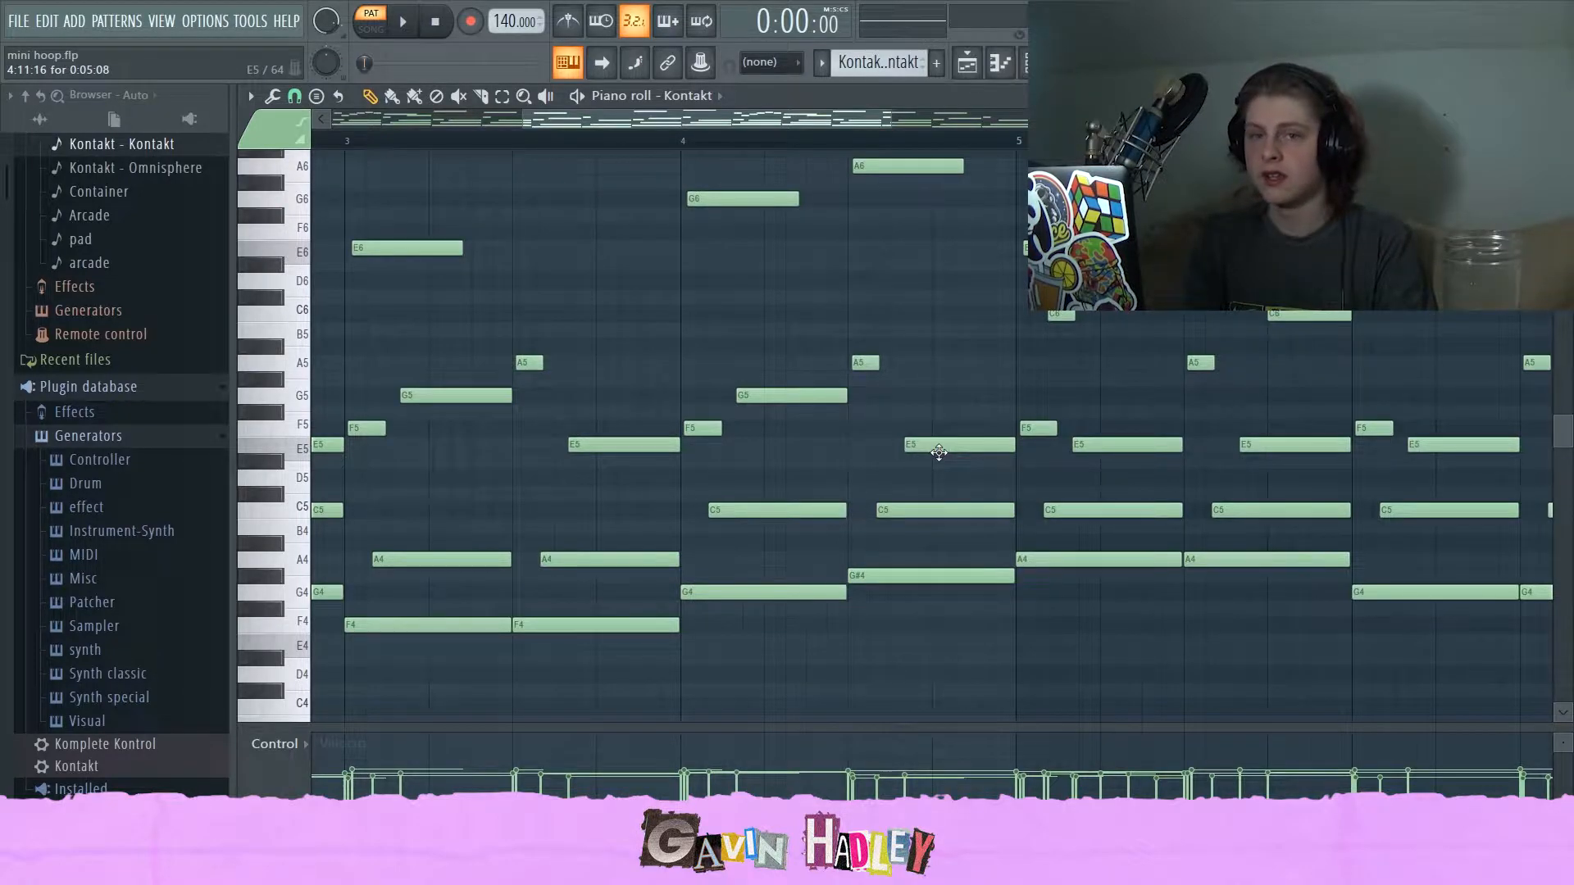
pyautogui.moveTo(888, 111); pyautogui.dragTo(1263, 111)
pyautogui.moveTo(1148, 119); pyautogui.dragTo(966, 131)
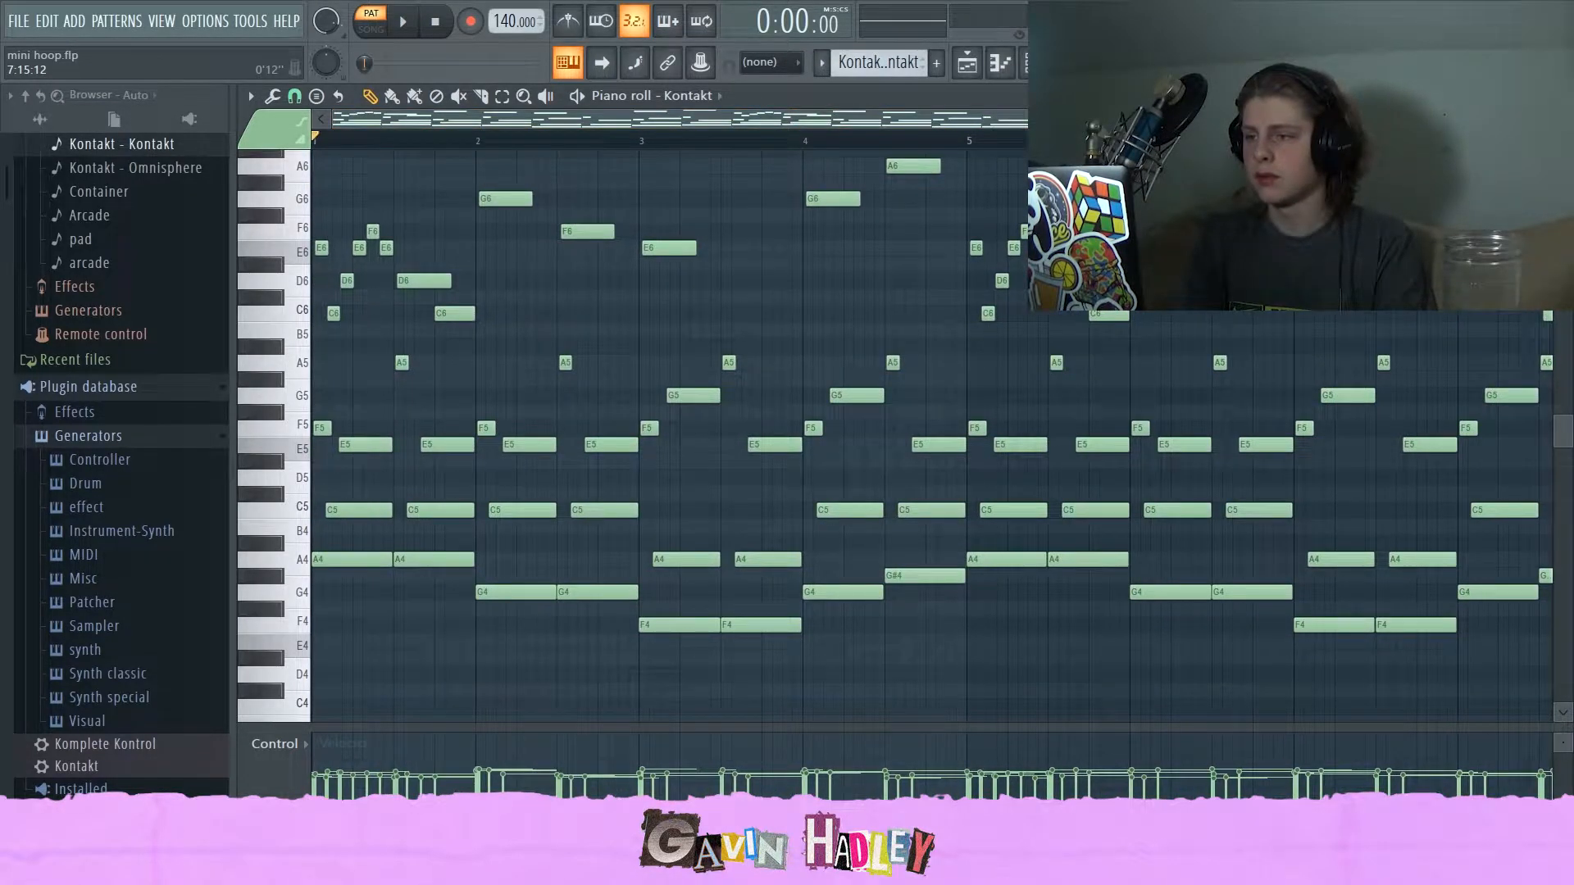
pyautogui.scroll(-2, 701, 674)
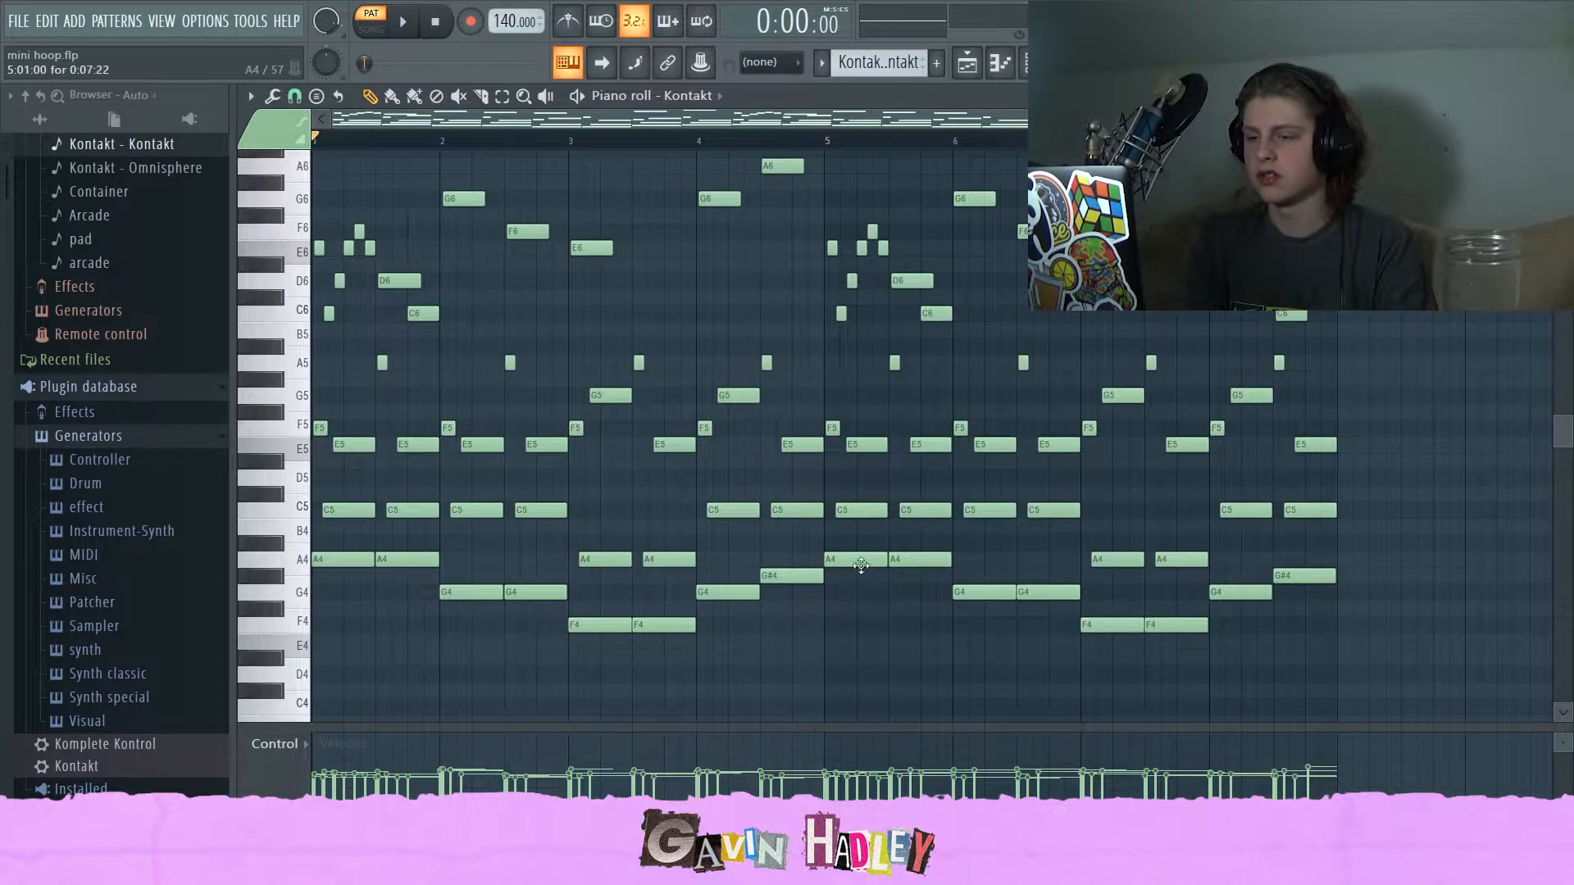
pyautogui.click(793, 578)
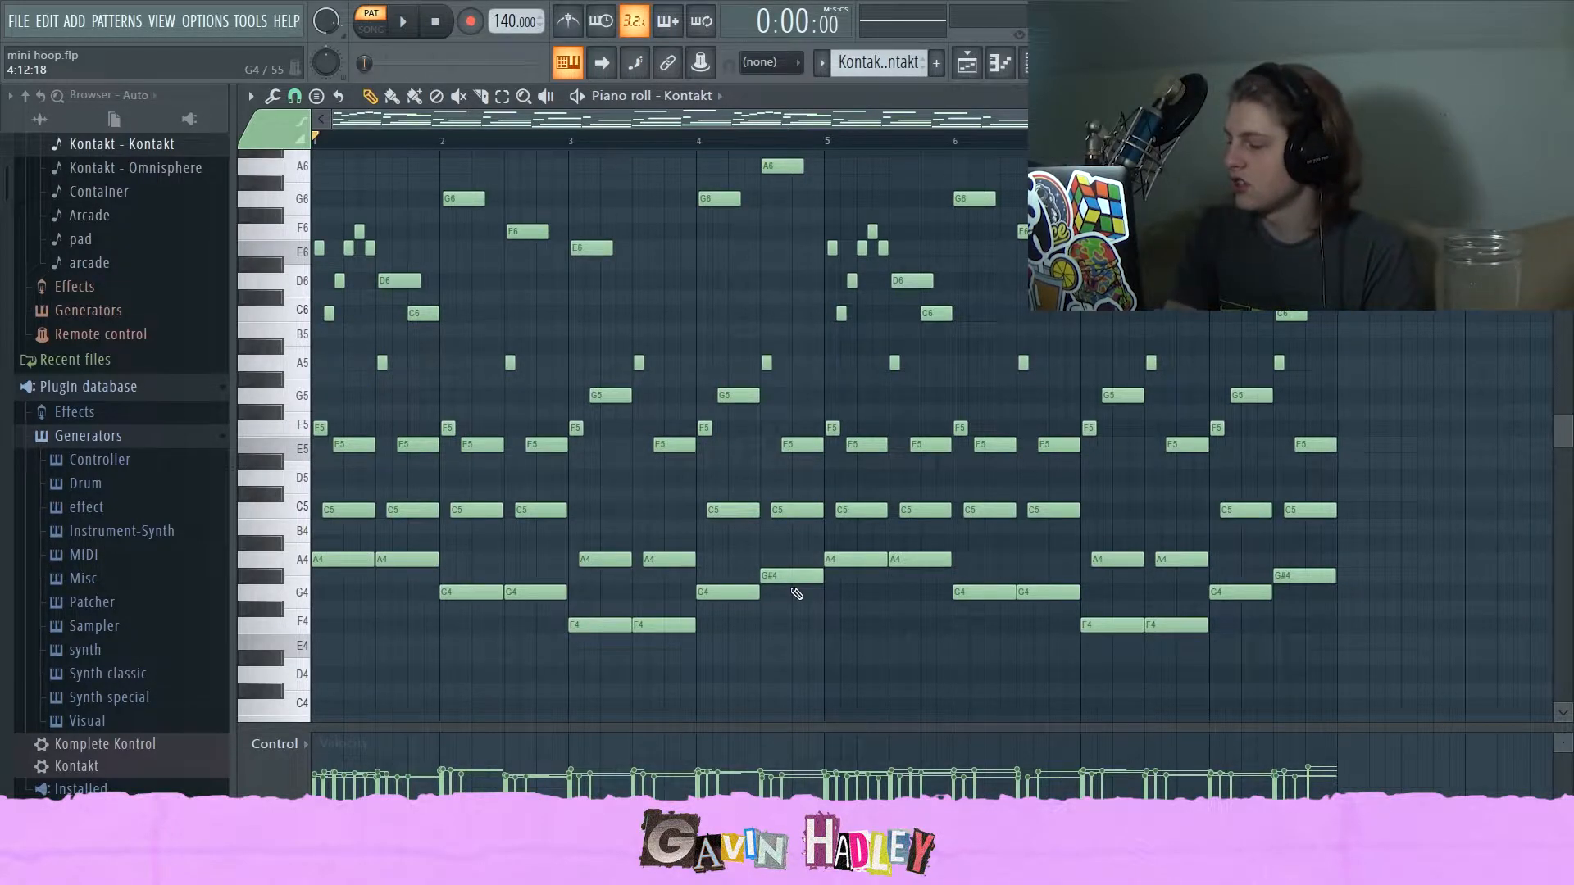
pyautogui.click(779, 581)
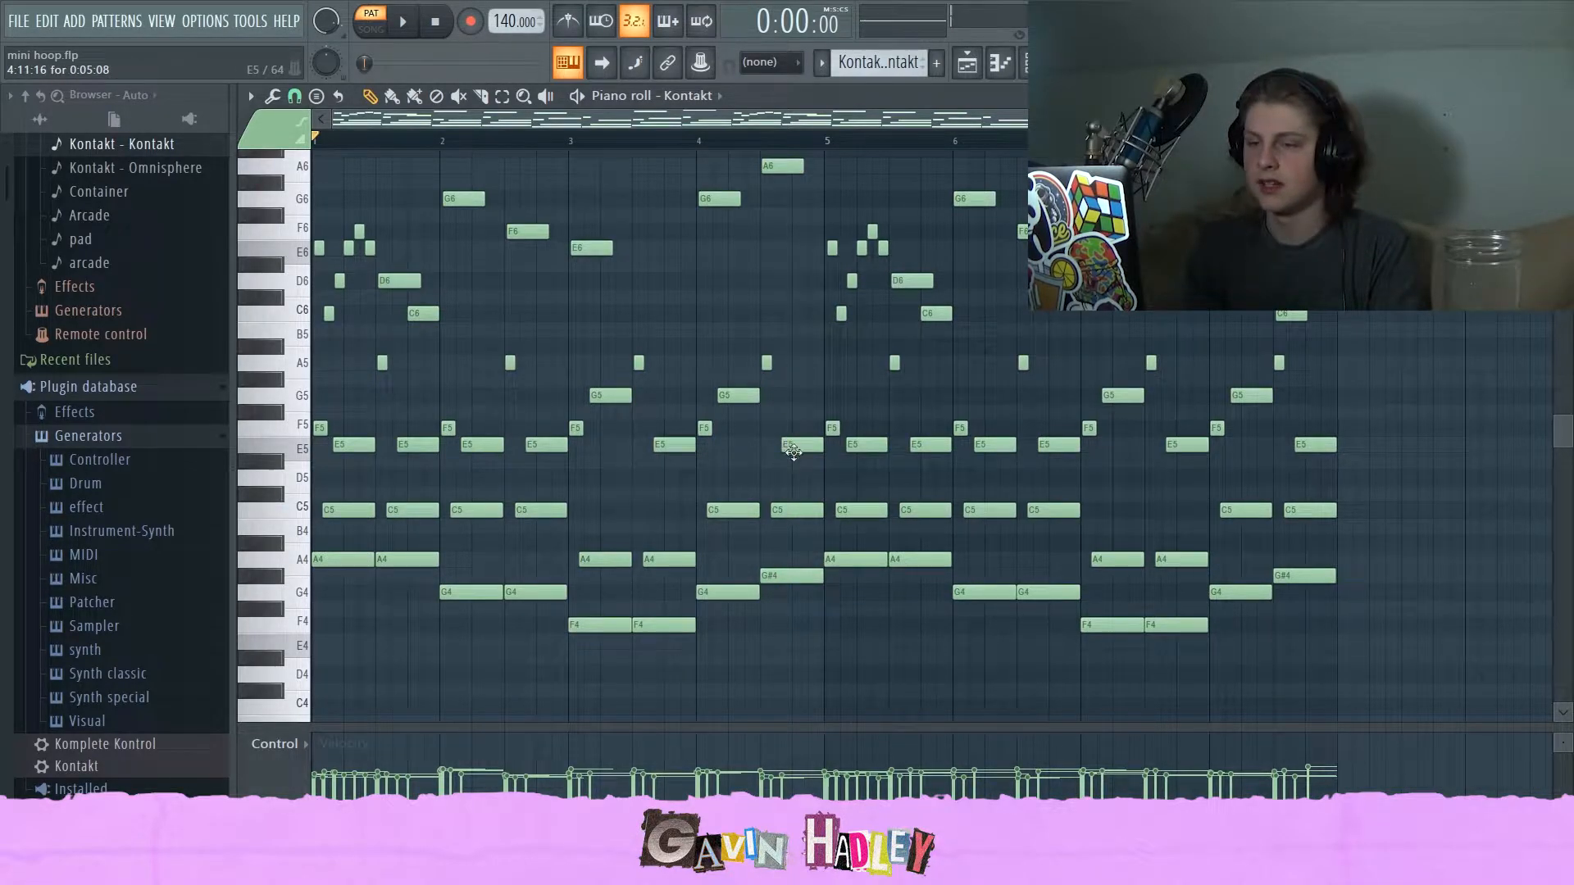
# Try shifting the opening C6 and D6 notes of the first bar, then undo the changes.
pyautogui.scroll(3, 741, 518)
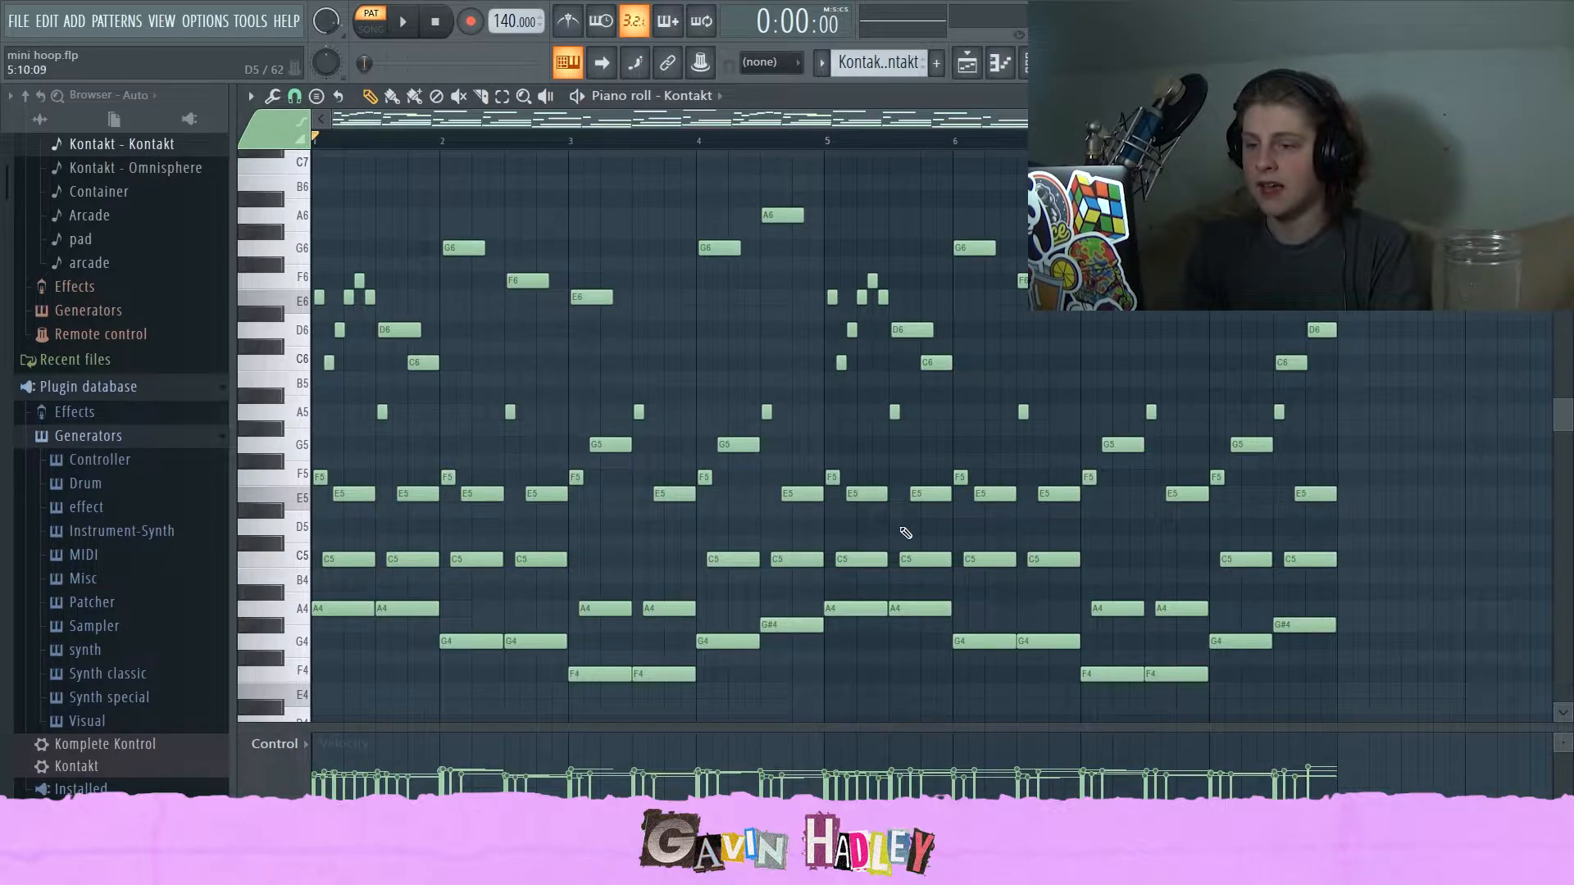
pyautogui.scroll(4, 833, 227)
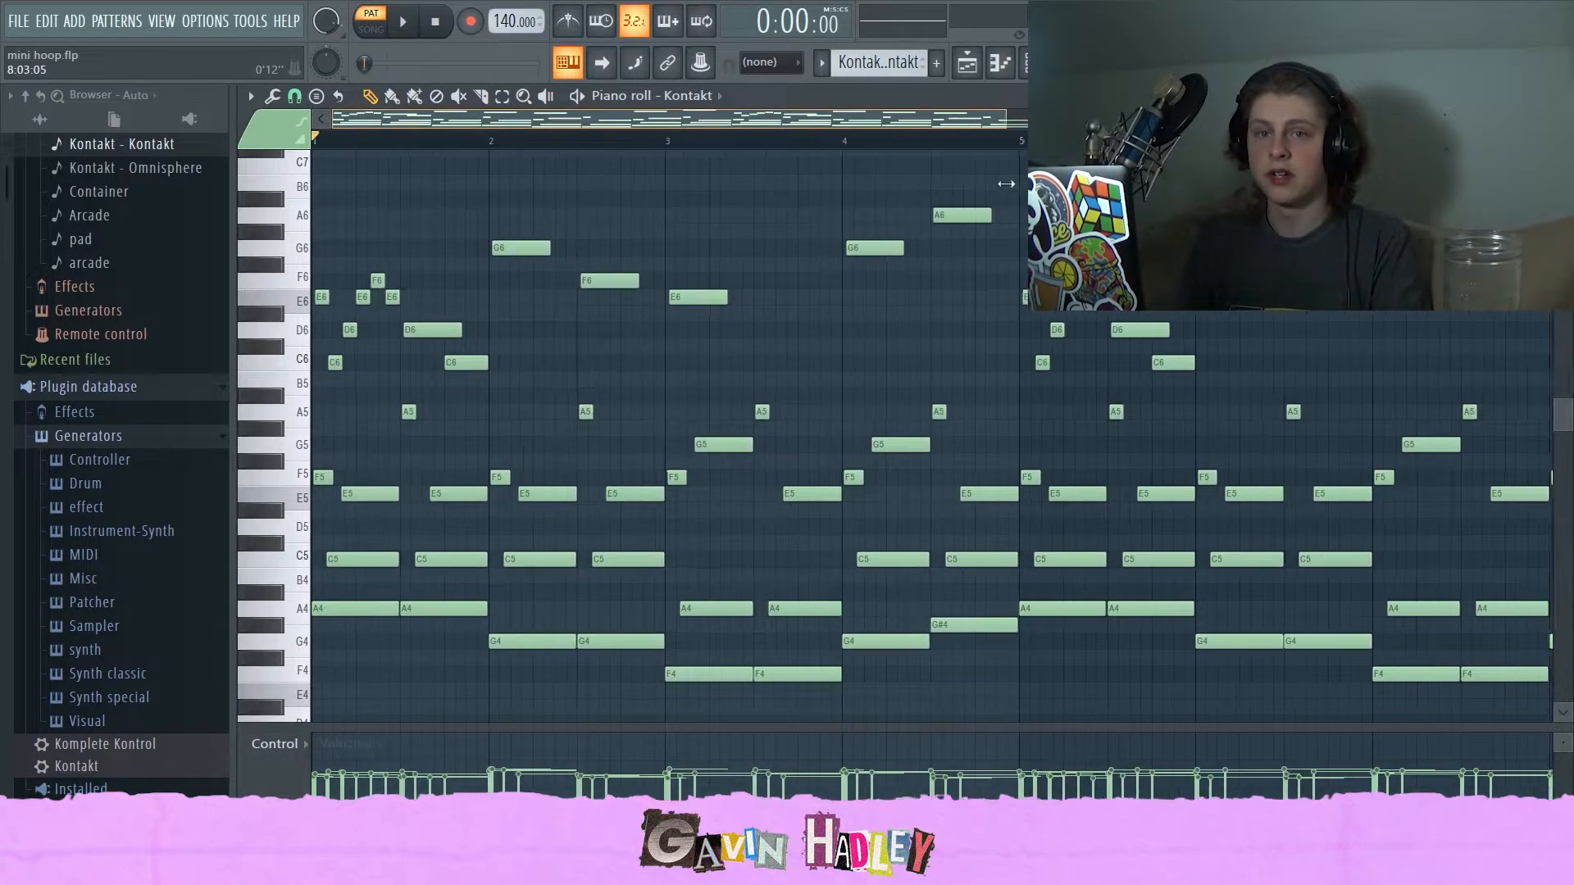
pyautogui.scroll(3, 668, 246)
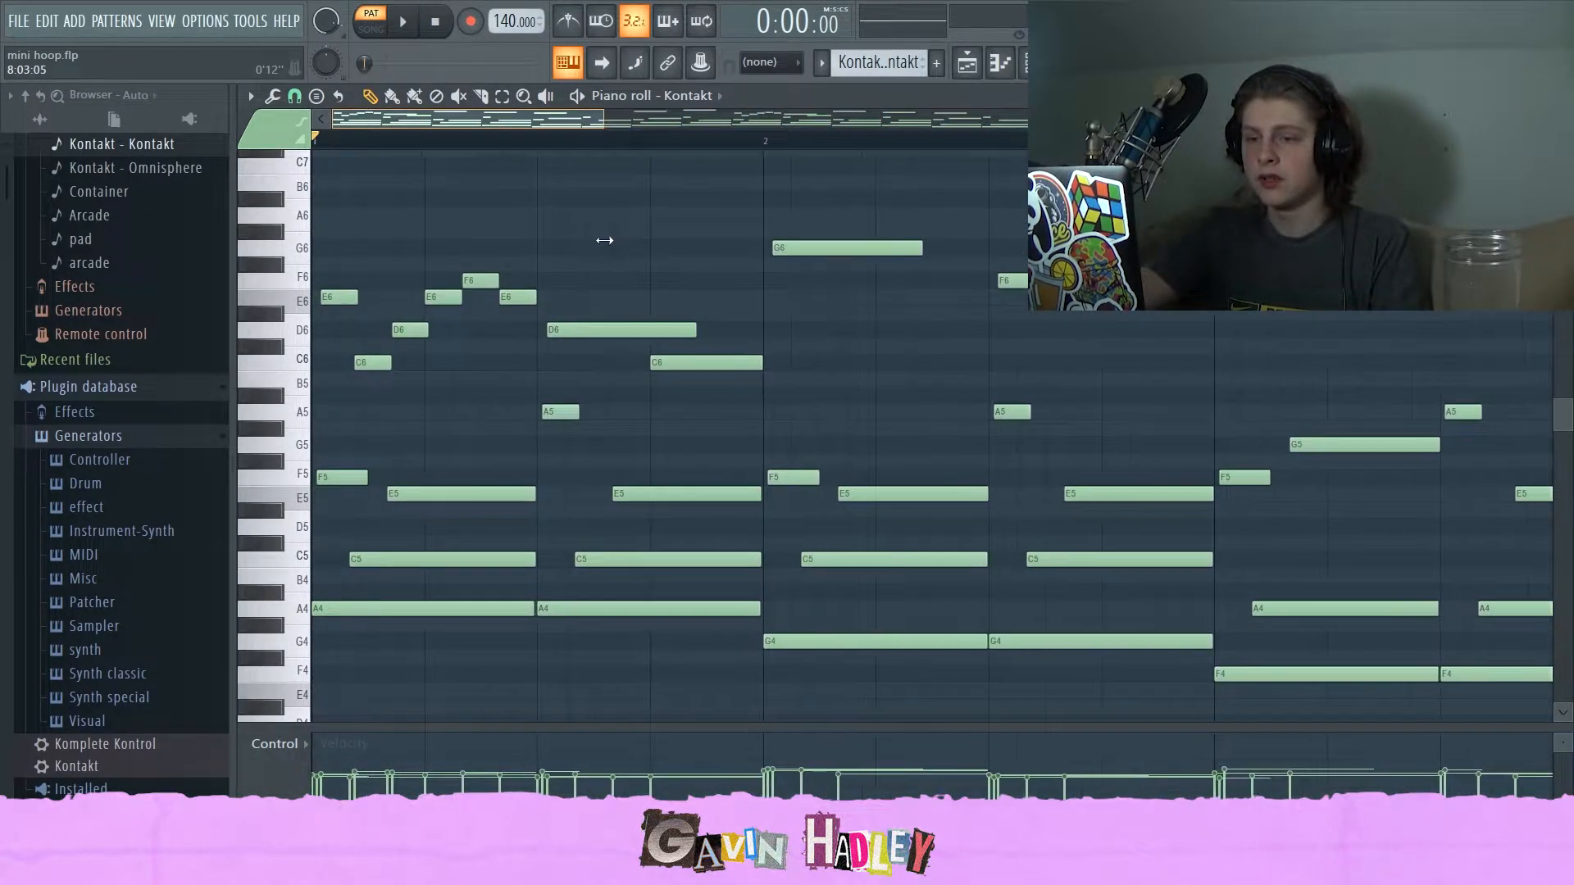
pyautogui.scroll(-1, 490, 249)
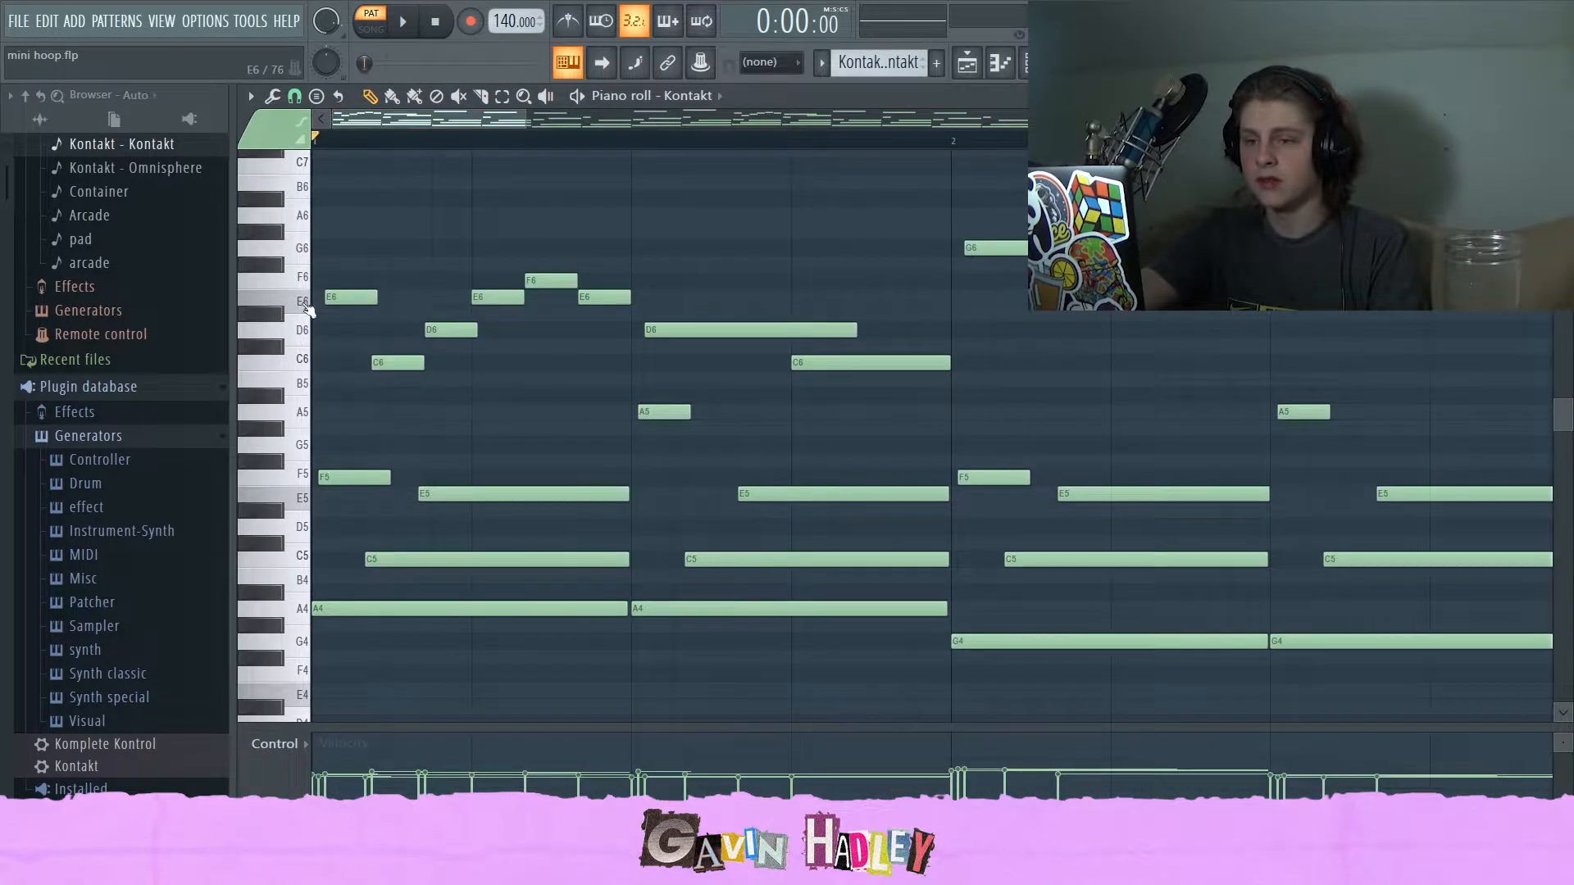
pyautogui.moveTo(379, 363)
pyautogui.mouseDown()
pyautogui.moveTo(360, 363)
pyautogui.moveTo(398, 361)
pyautogui.moveTo(359, 362)
pyautogui.mouseUp()
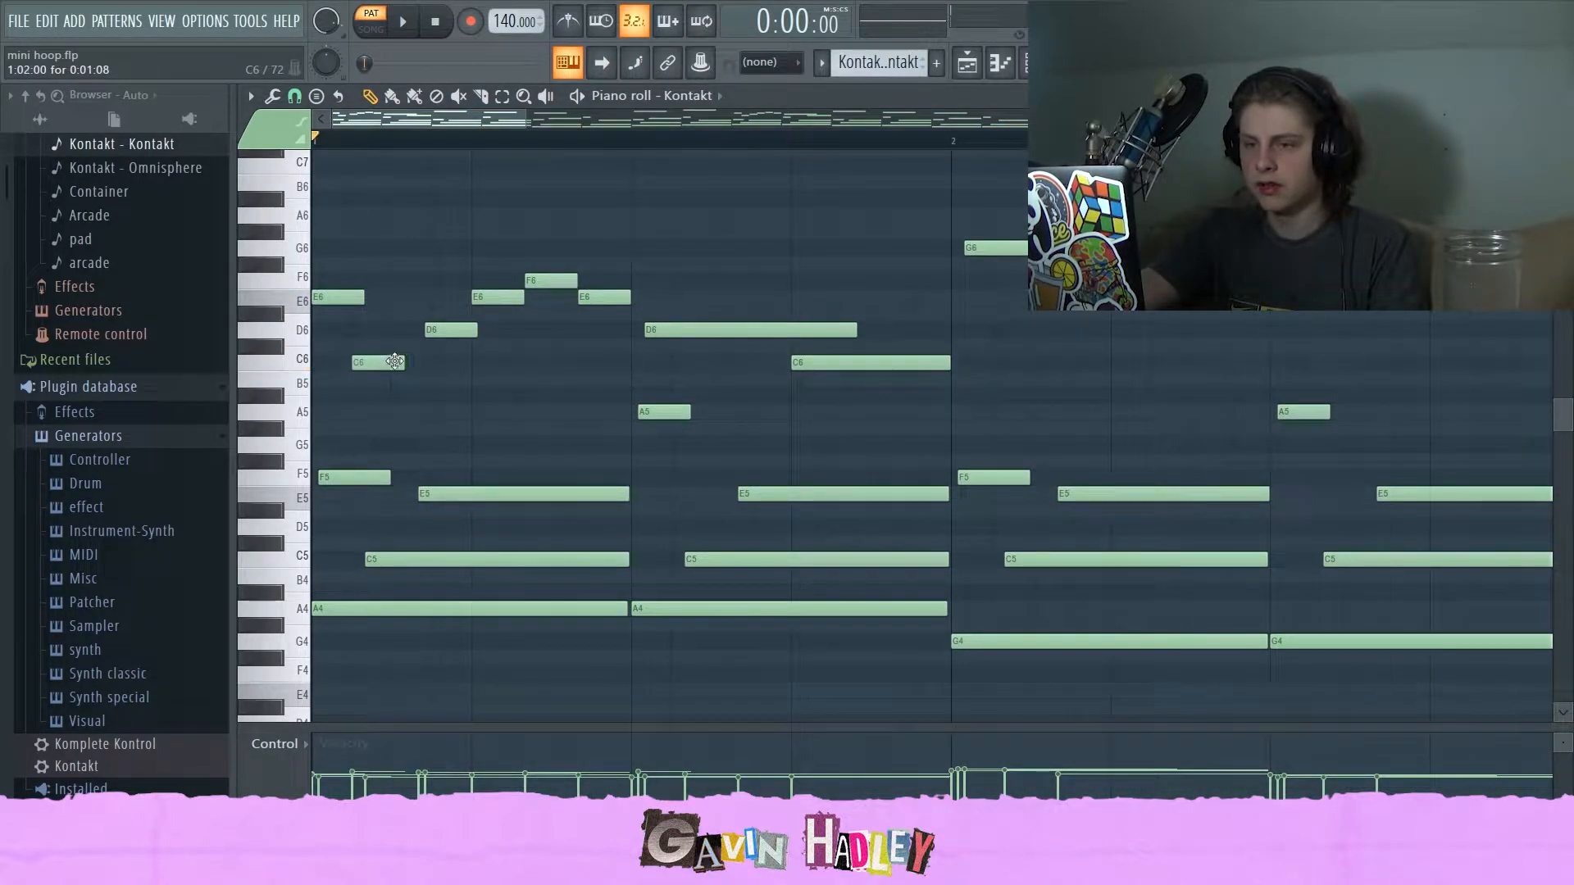
pyautogui.click(449, 333)
pyautogui.moveTo(449, 333)
pyautogui.mouseDown()
pyautogui.moveTo(416, 347)
pyautogui.moveTo(447, 332)
pyautogui.mouseUp()
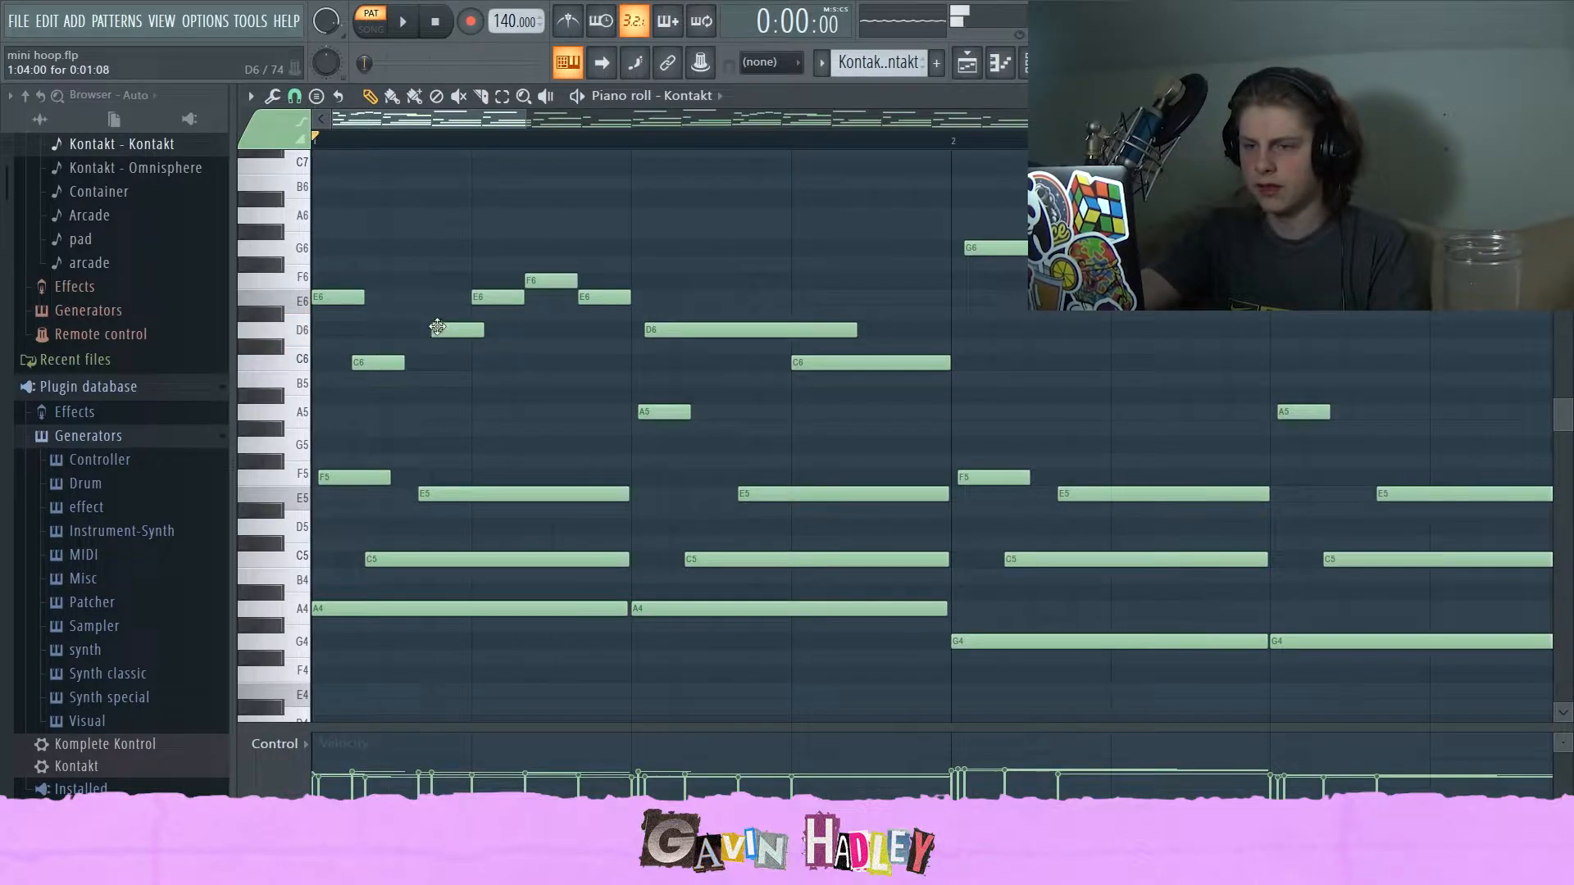
pyautogui.hotkey('ctrl', 'z')
pyautogui.hotkey('ctrl', 'z')
pyautogui.moveTo(341, 298); pyautogui.dragTo(353, 298)
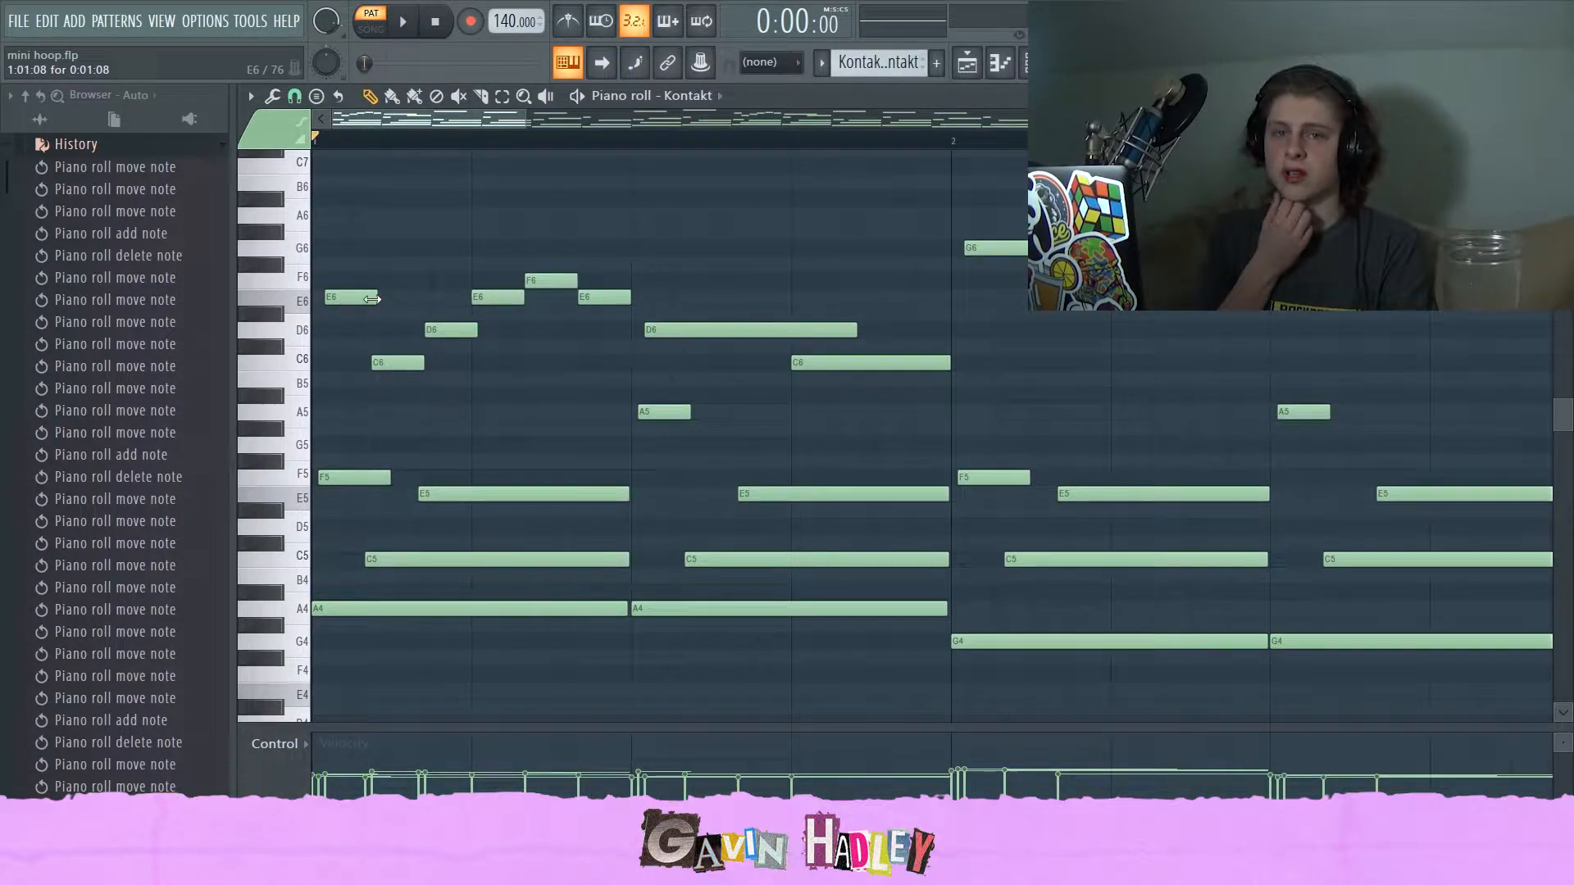
# Audition the high D6, C6, G6, F6 and E6 notes of the opening phrase one by one.
pyautogui.click(670, 328)
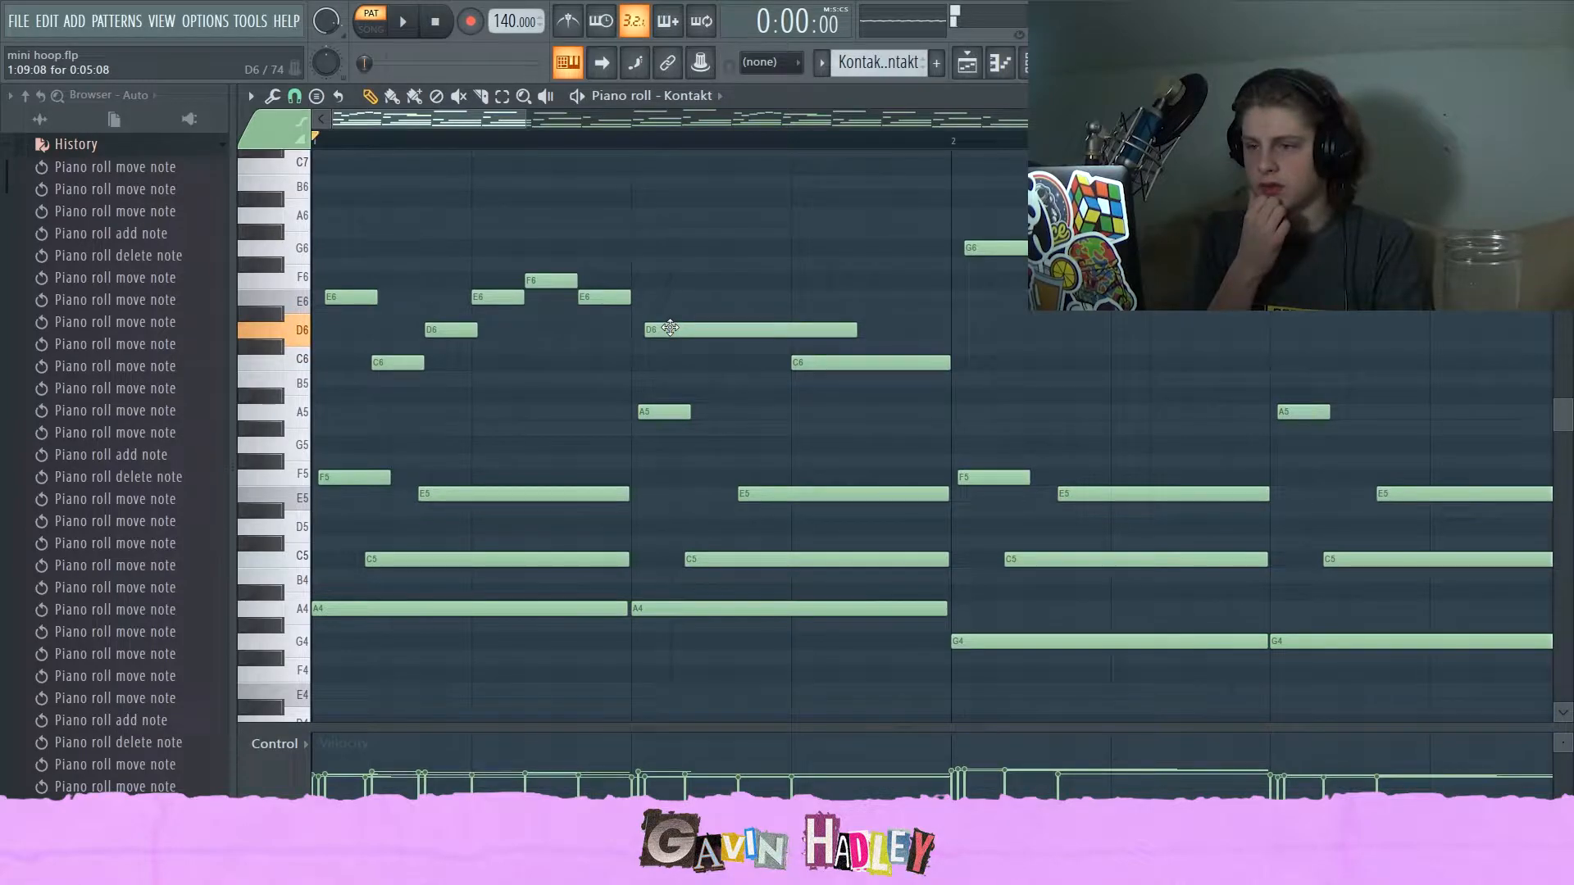
pyautogui.click(801, 362)
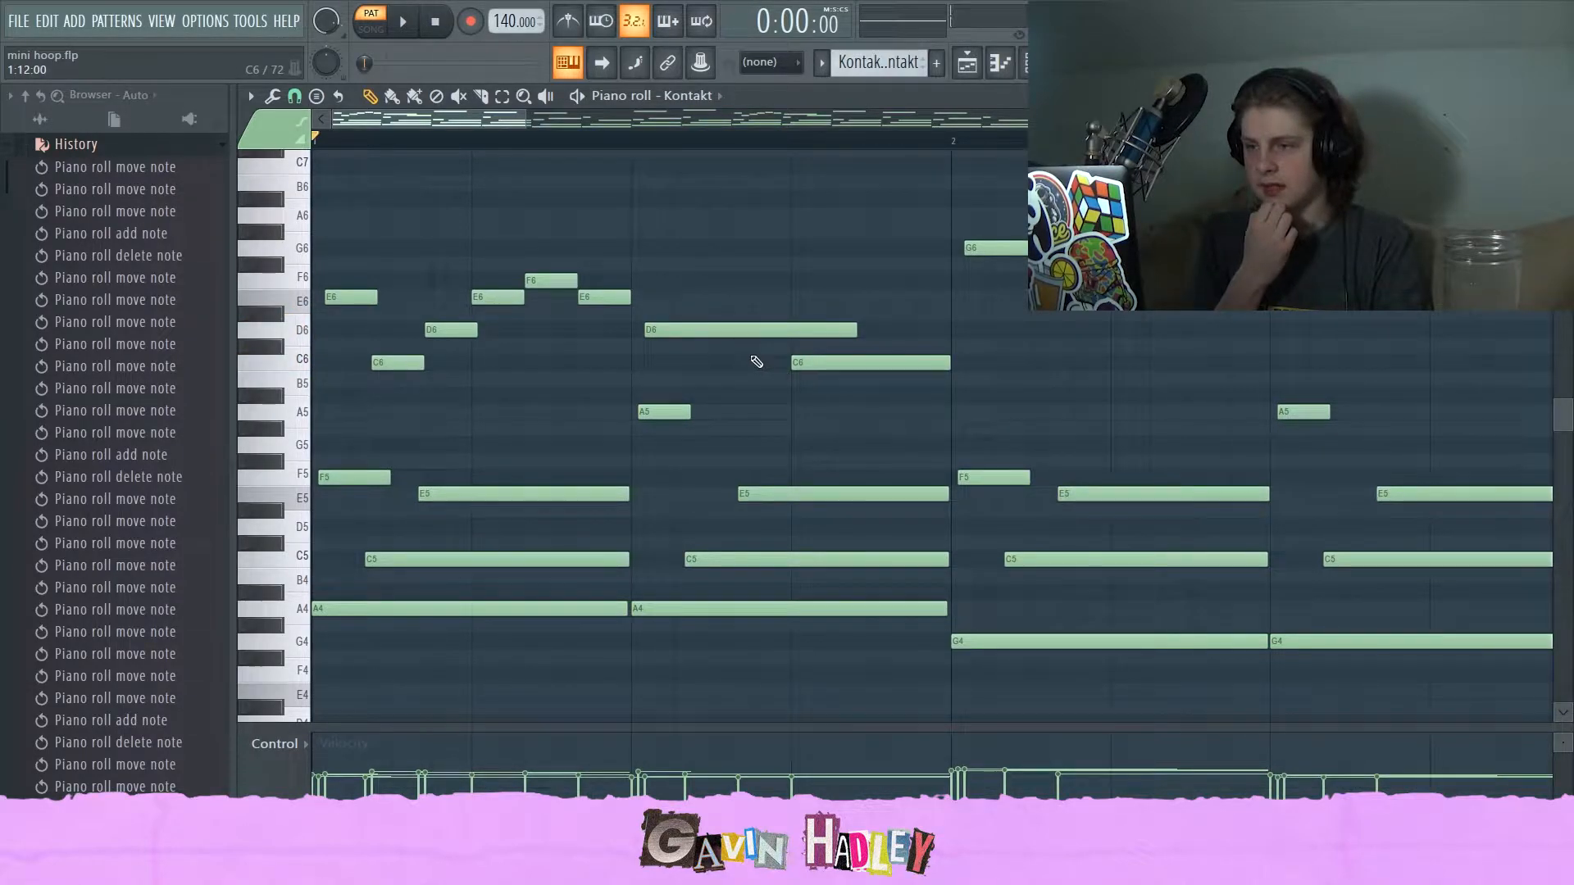
pyautogui.click(974, 250)
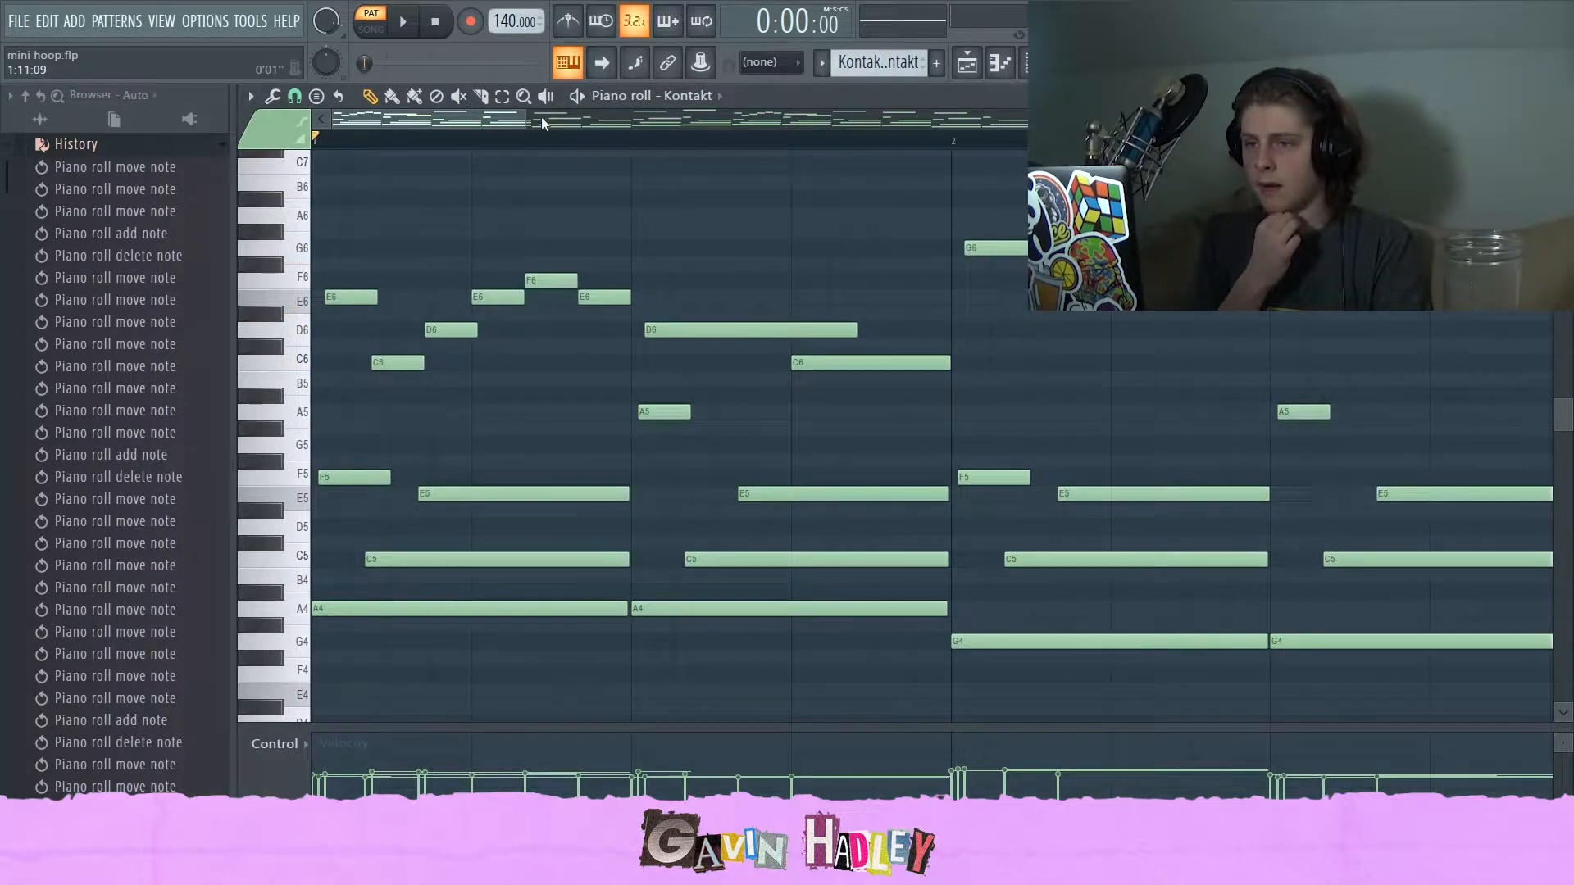
pyautogui.moveTo(529, 115); pyautogui.dragTo(796, 116)
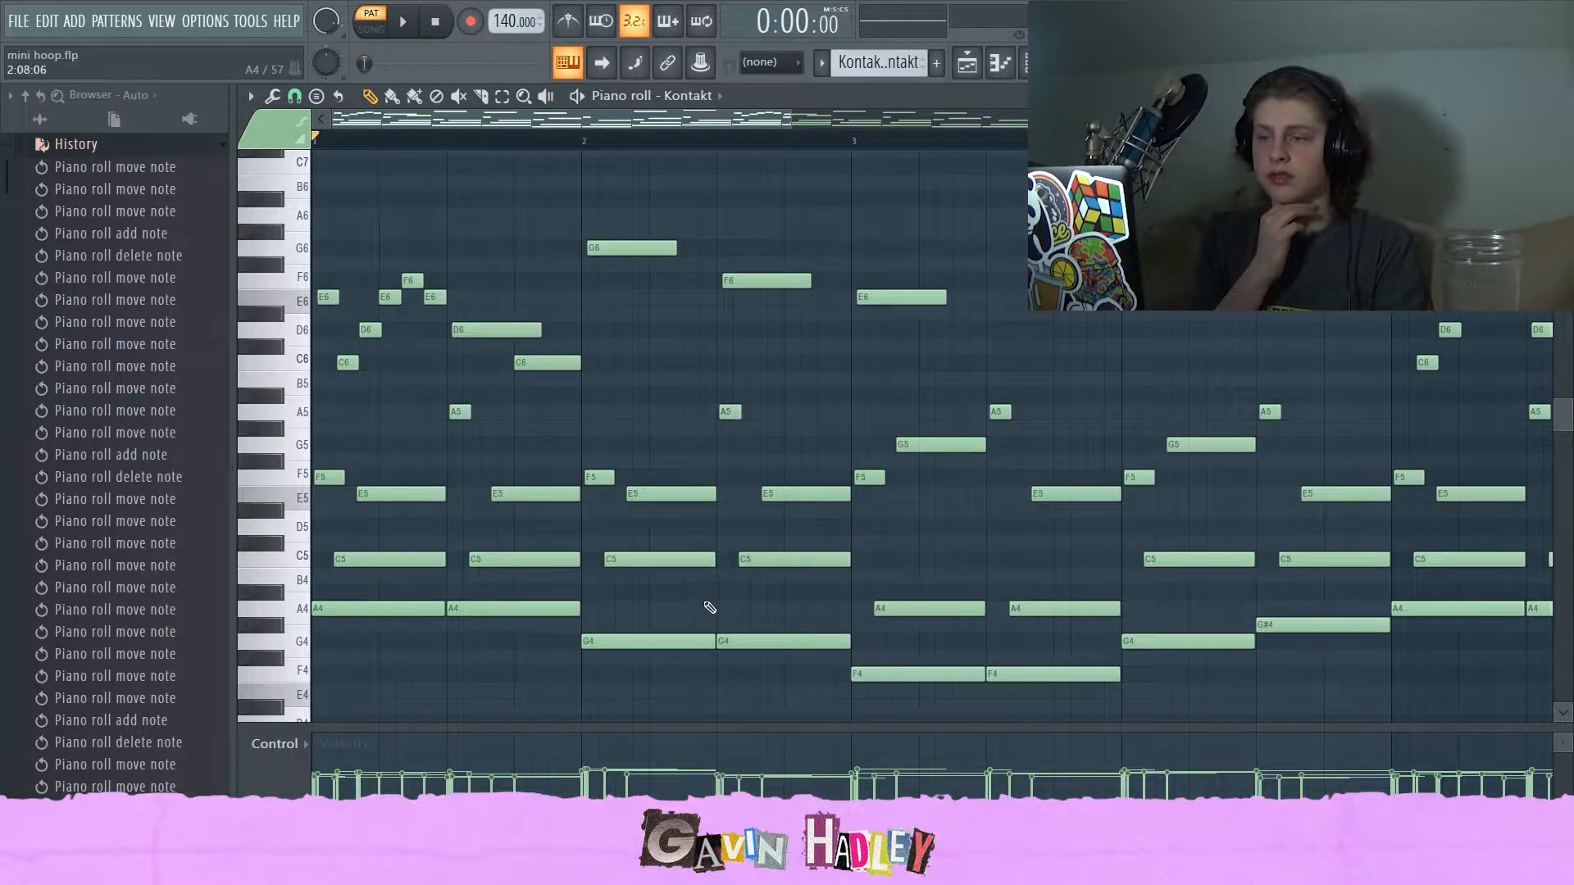
pyautogui.click(738, 286)
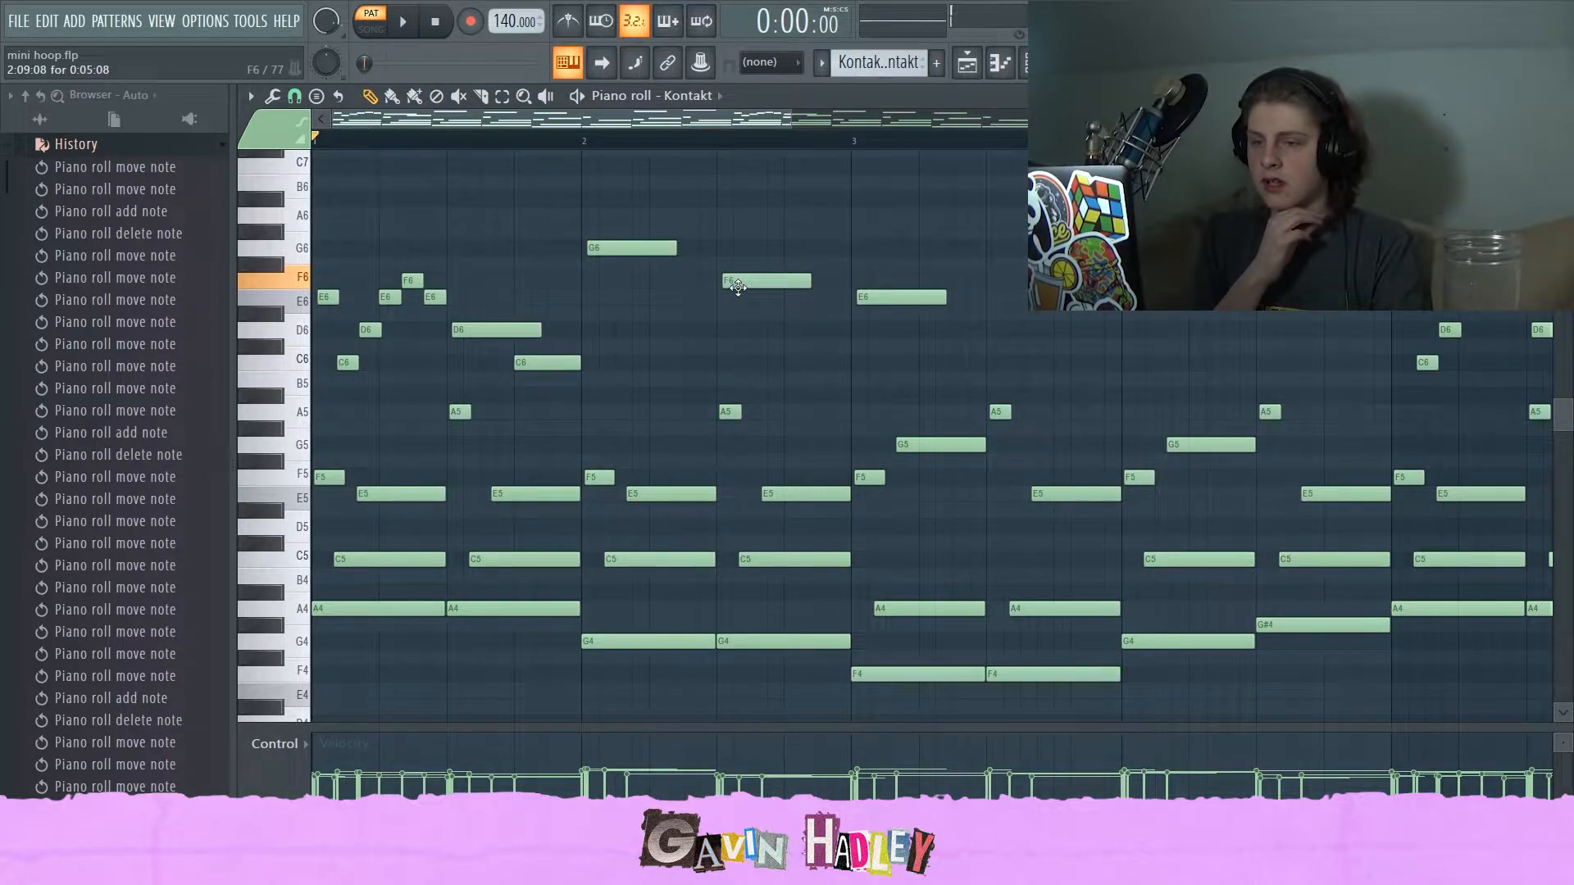
pyautogui.click(412, 281)
pyautogui.click(435, 297)
pyautogui.click(742, 281)
pyautogui.click(891, 297)
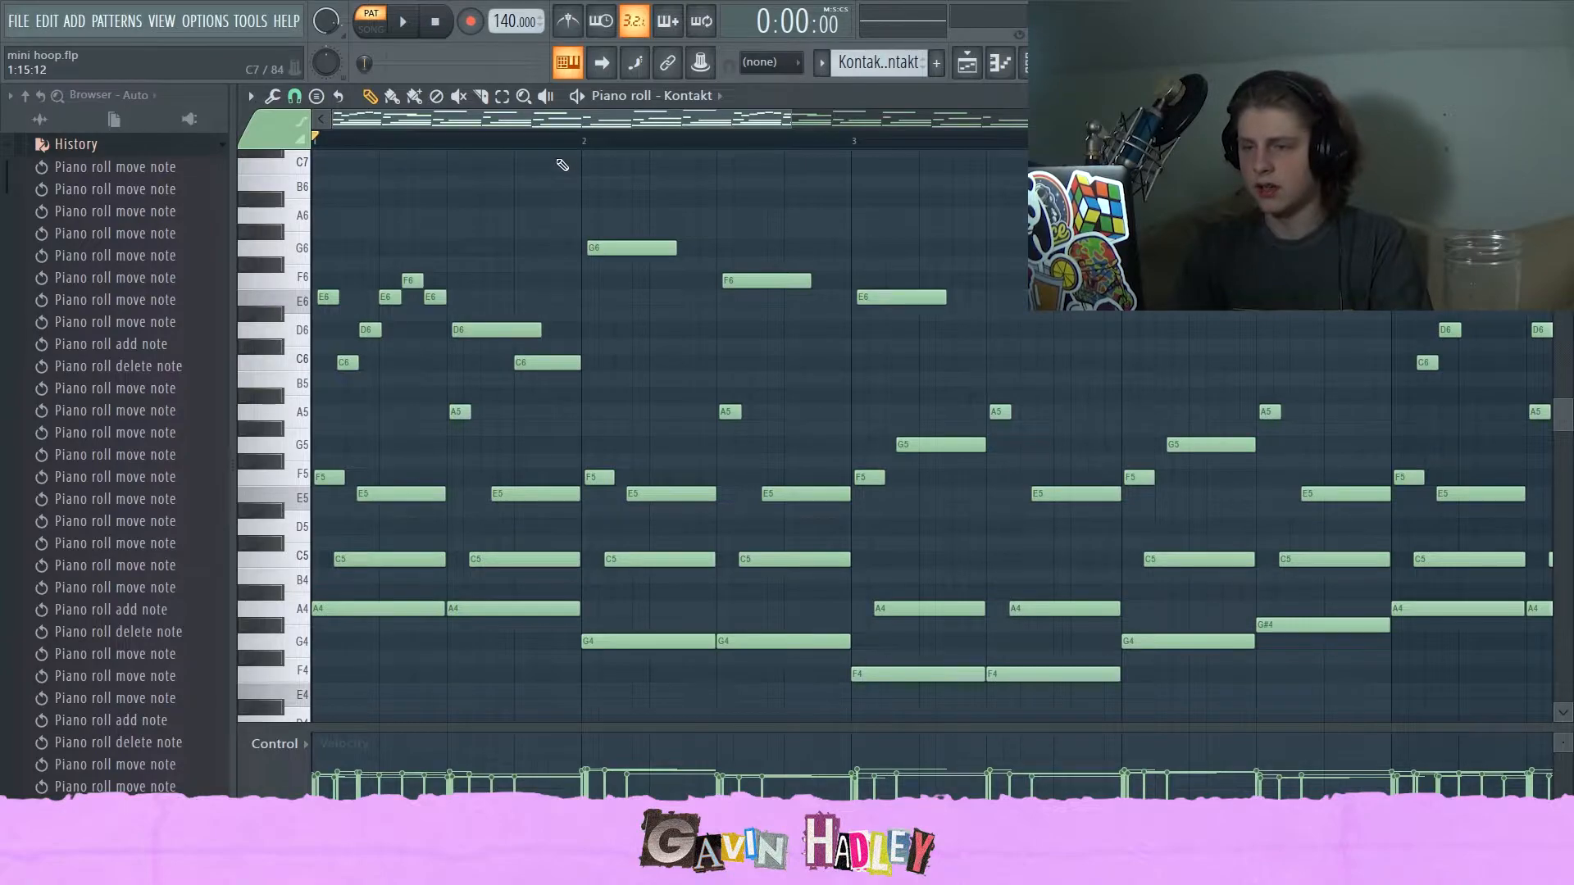
# Play back the pattern and scroll through the melody to listen to it.
pyautogui.press('space')
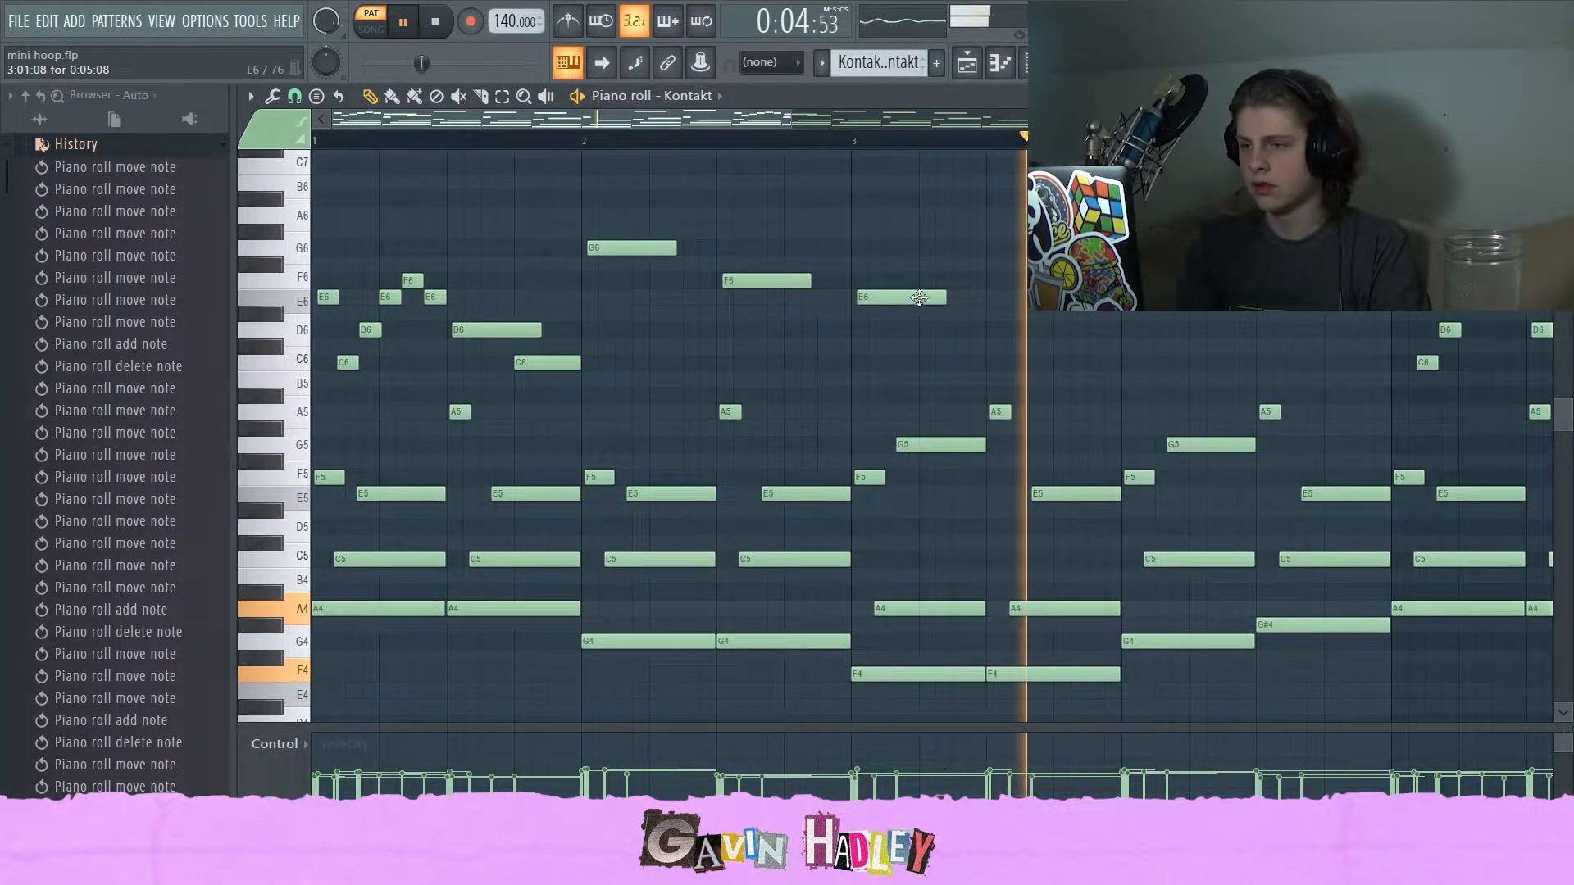
pyautogui.press('space')
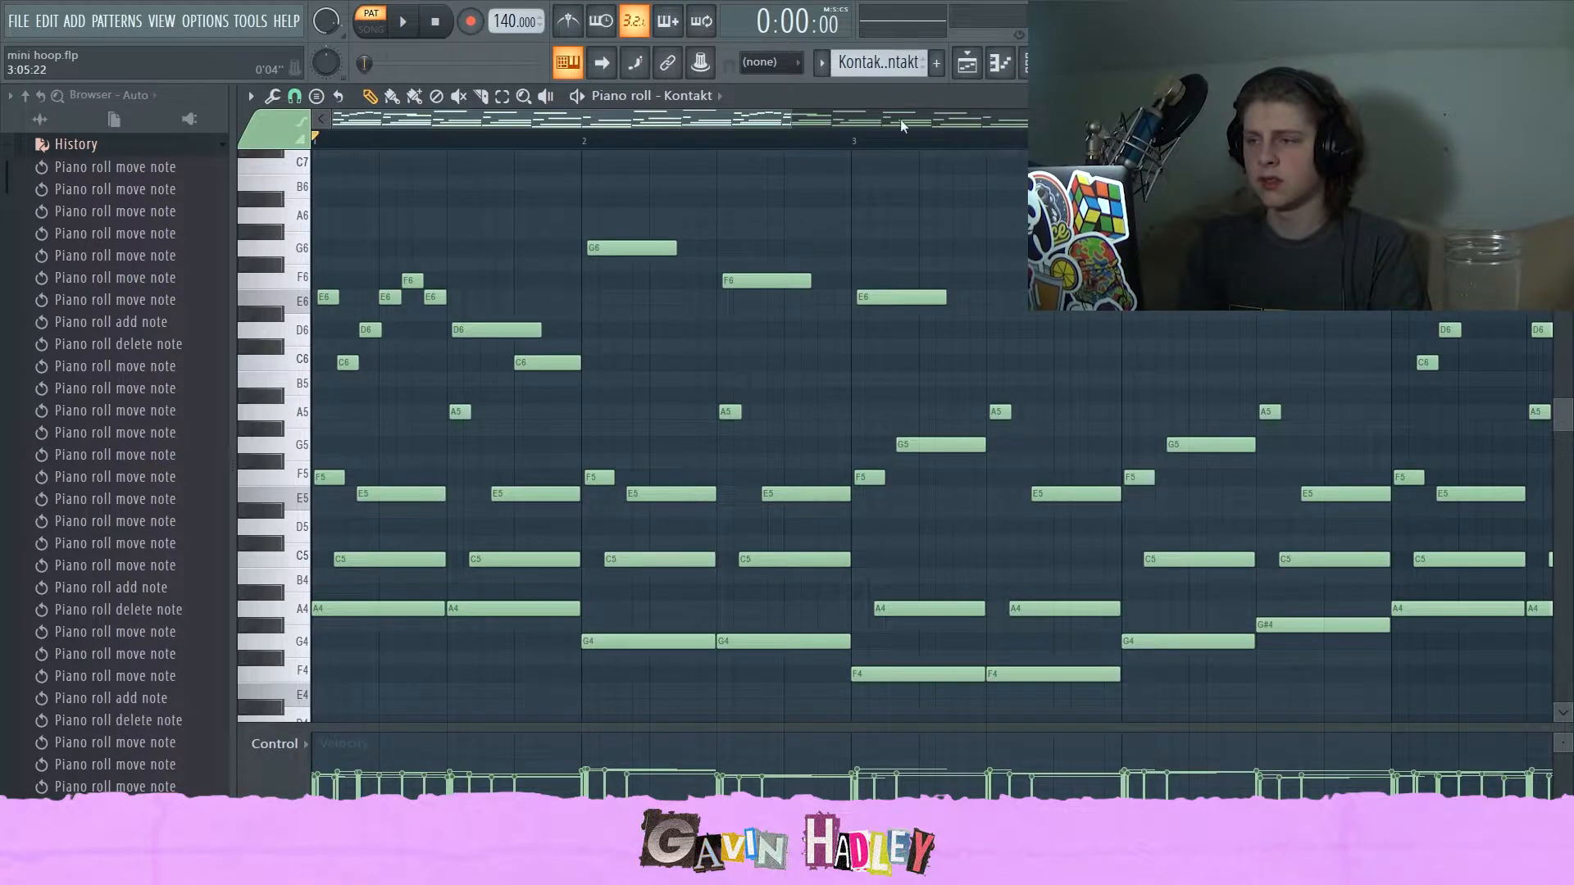
pyautogui.moveTo(791, 116); pyautogui.dragTo(807, 116)
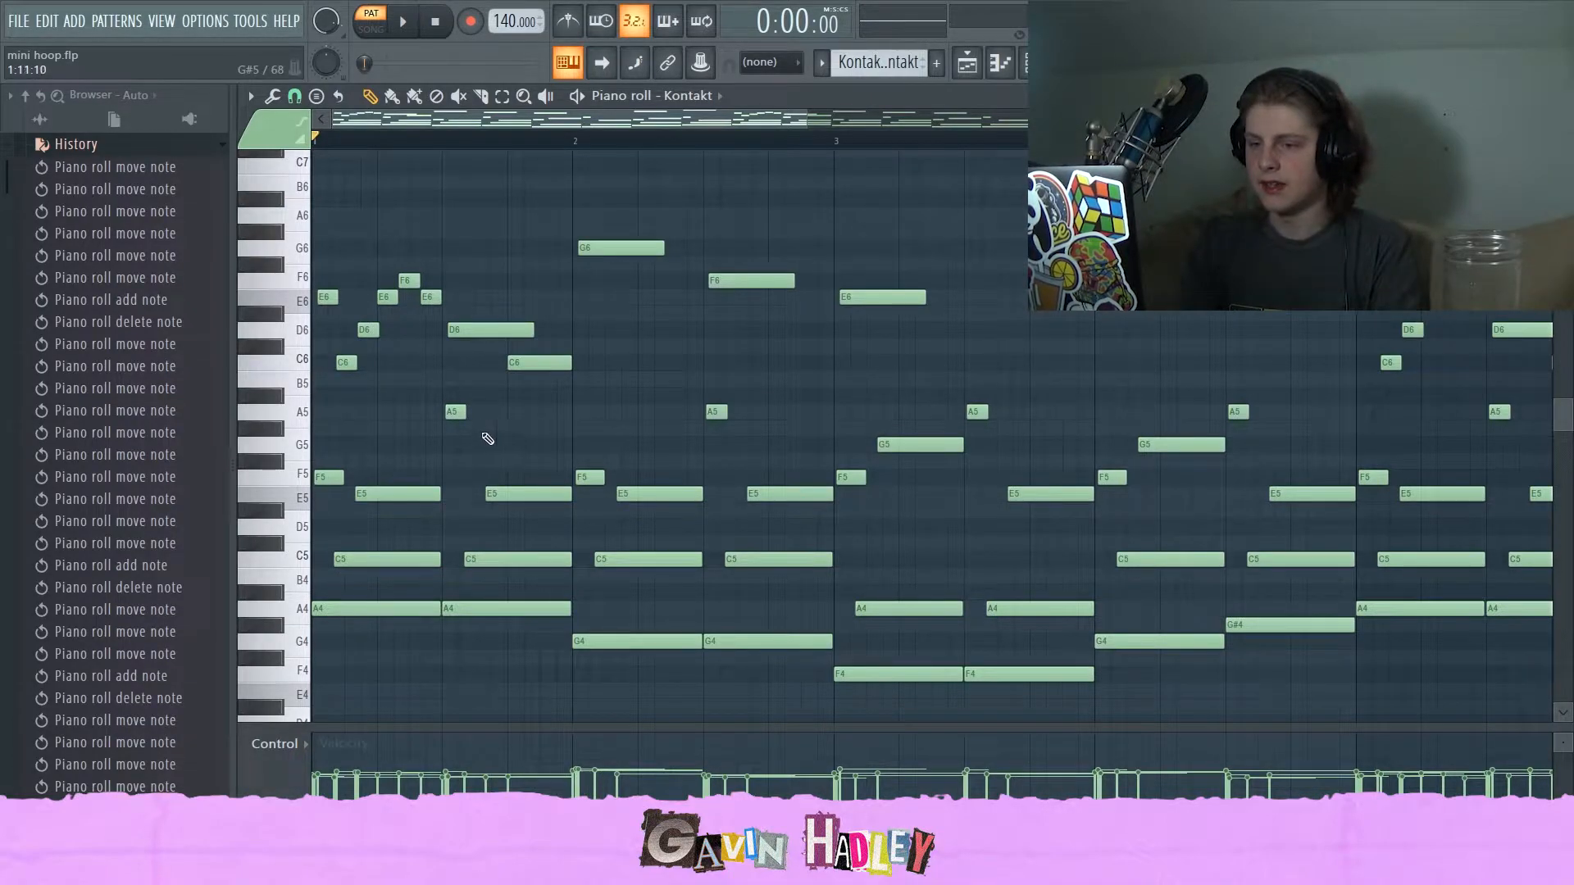
pyautogui.press('space')
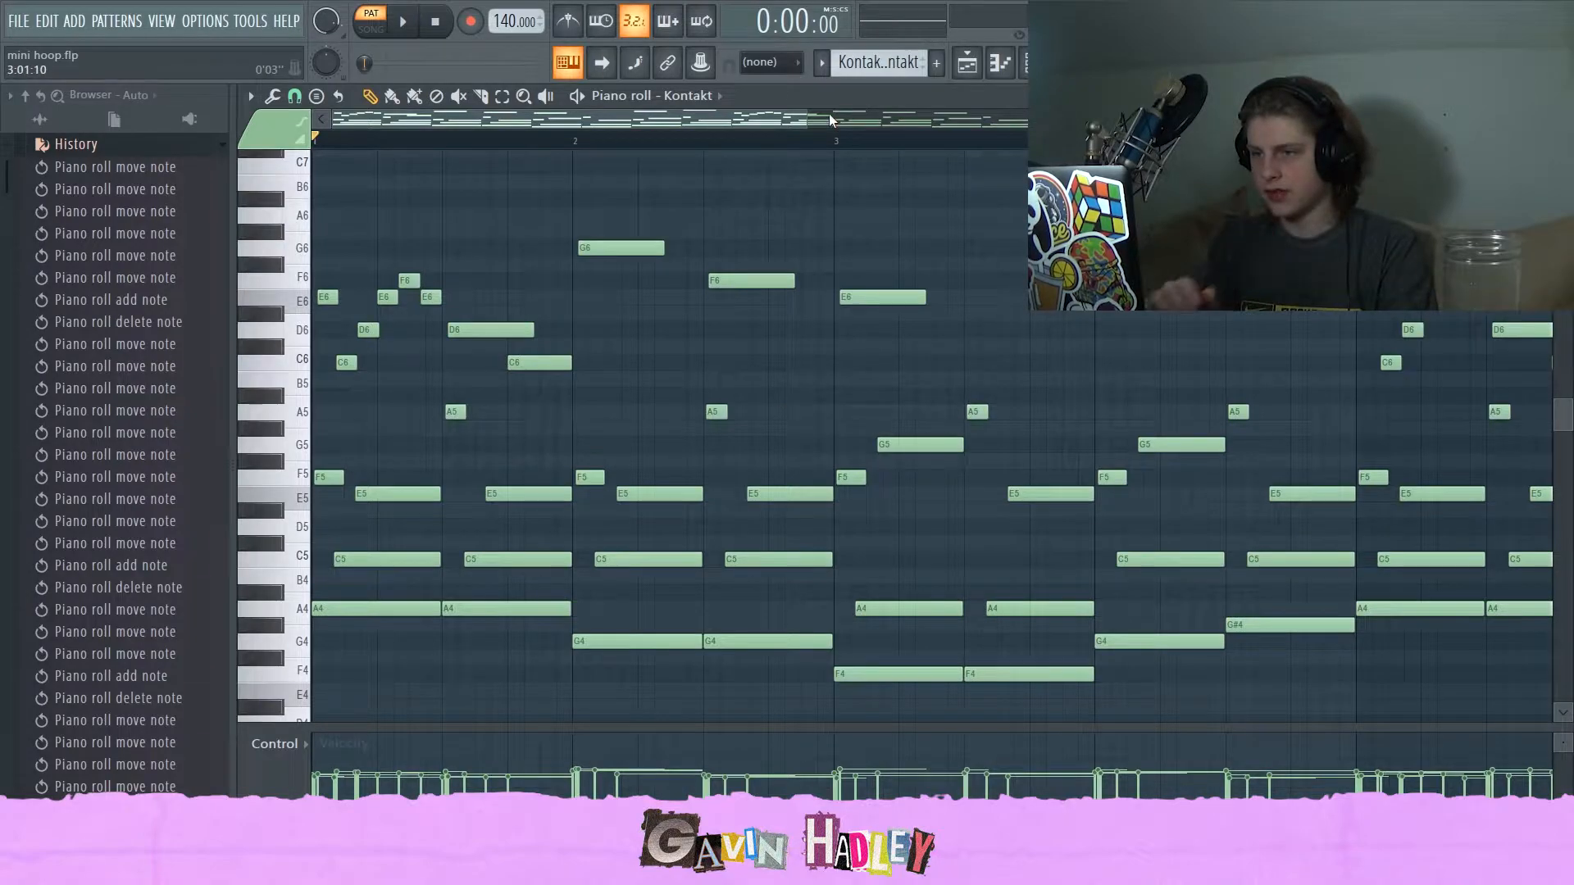
pyautogui.moveTo(834, 121); pyautogui.dragTo(704, 191)
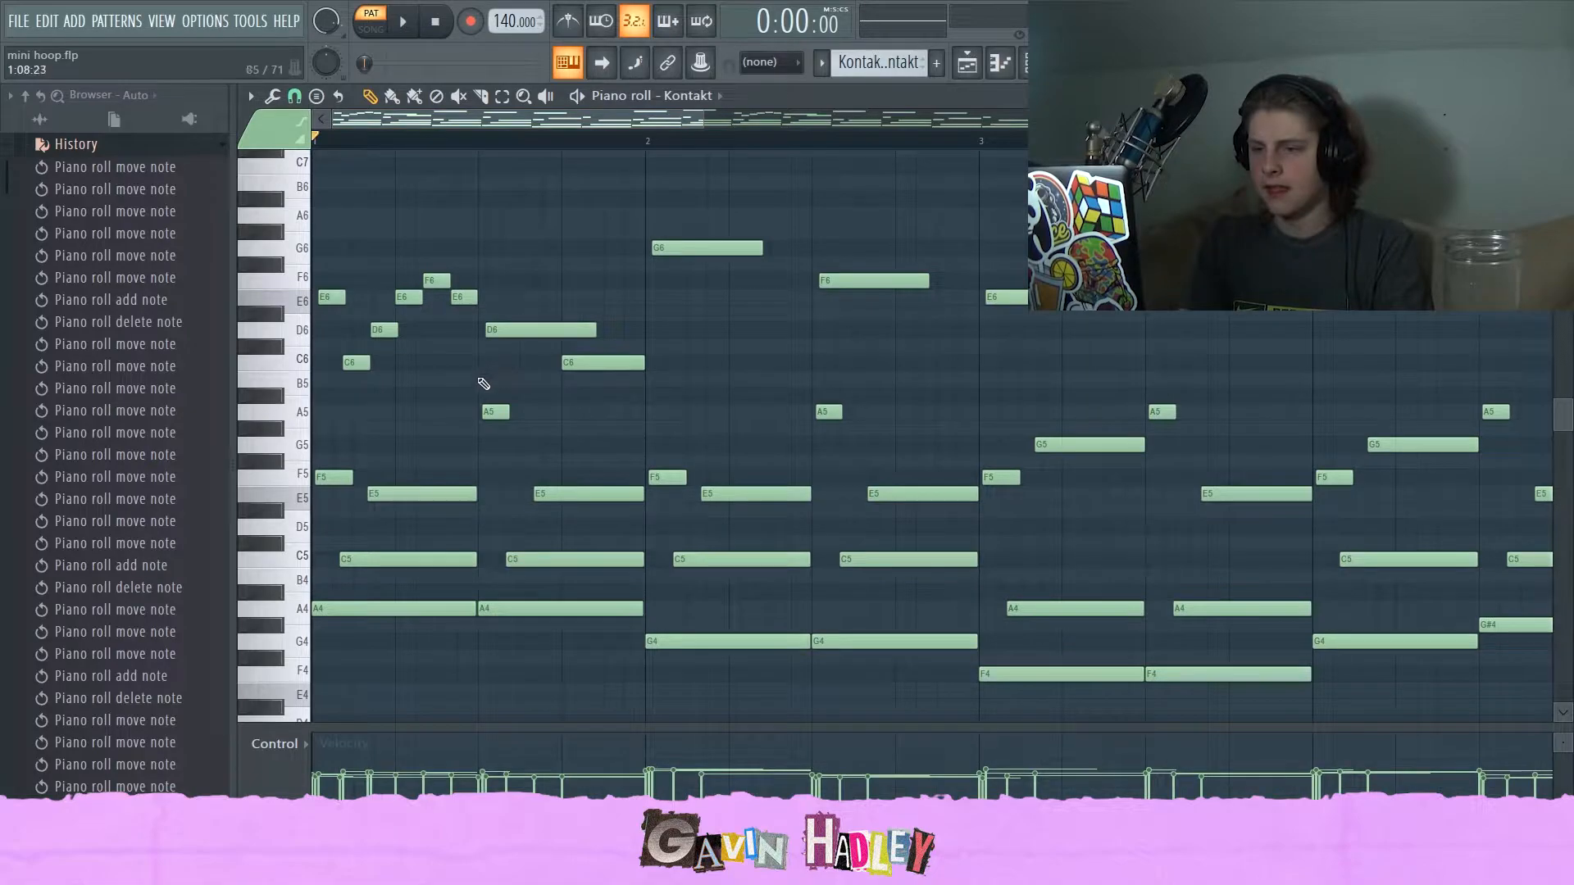
pyautogui.moveTo(701, 114); pyautogui.dragTo(1194, 203)
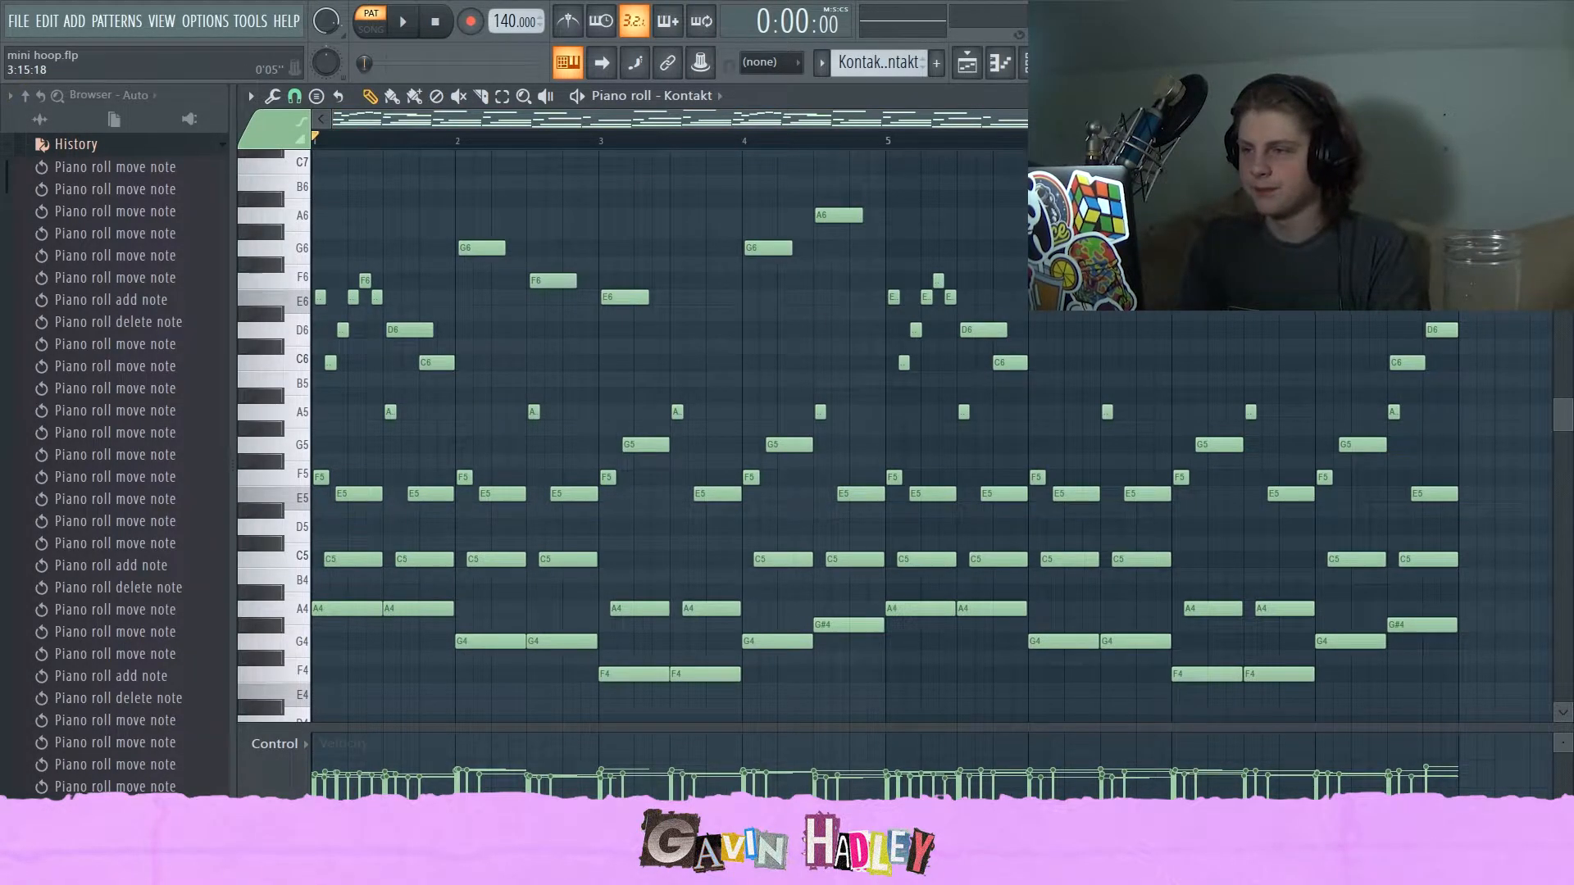
pyautogui.moveTo(1194, 120); pyautogui.dragTo(1141, 120)
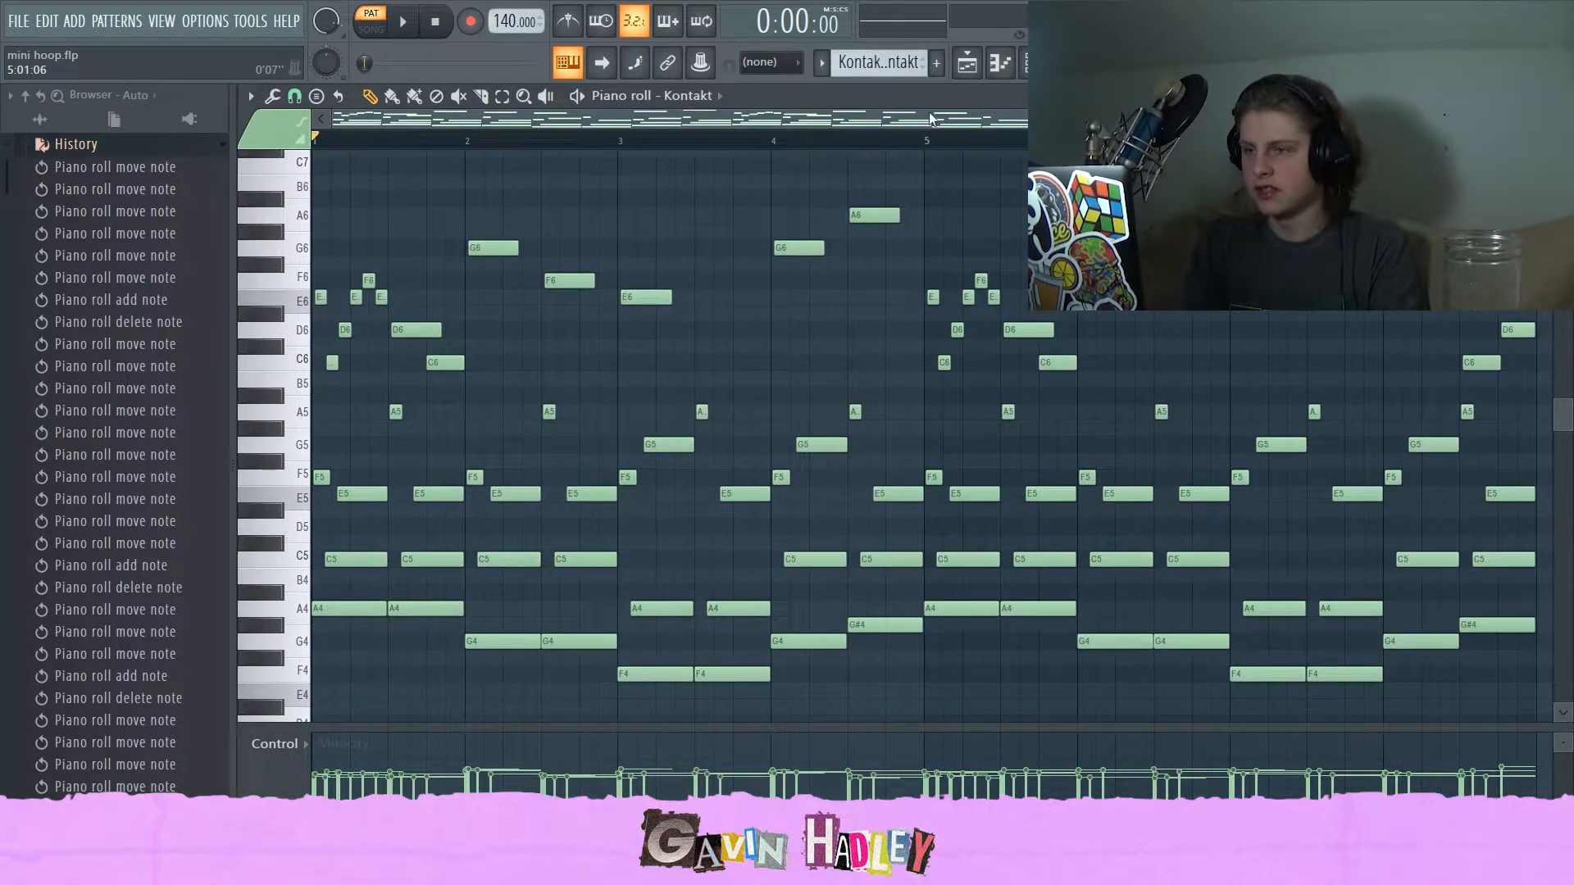
pyautogui.moveTo(931, 119); pyautogui.dragTo(1022, 121)
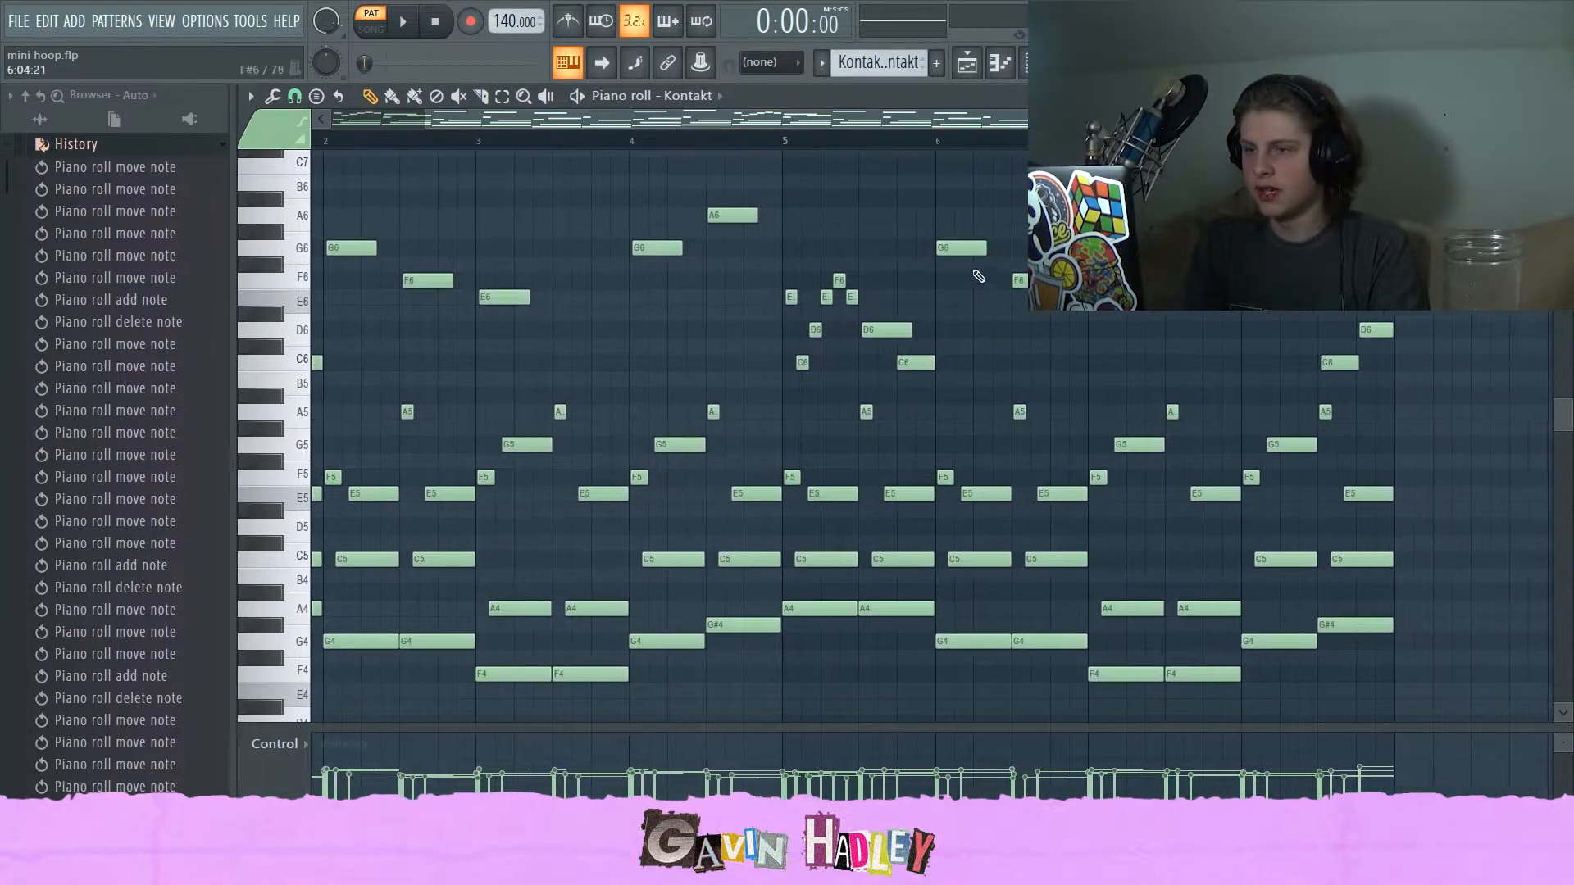
# Audition the G6, A6, C6 and D6 notes in the later bars of the melody.
pyautogui.click(667, 247)
pyautogui.click(734, 217)
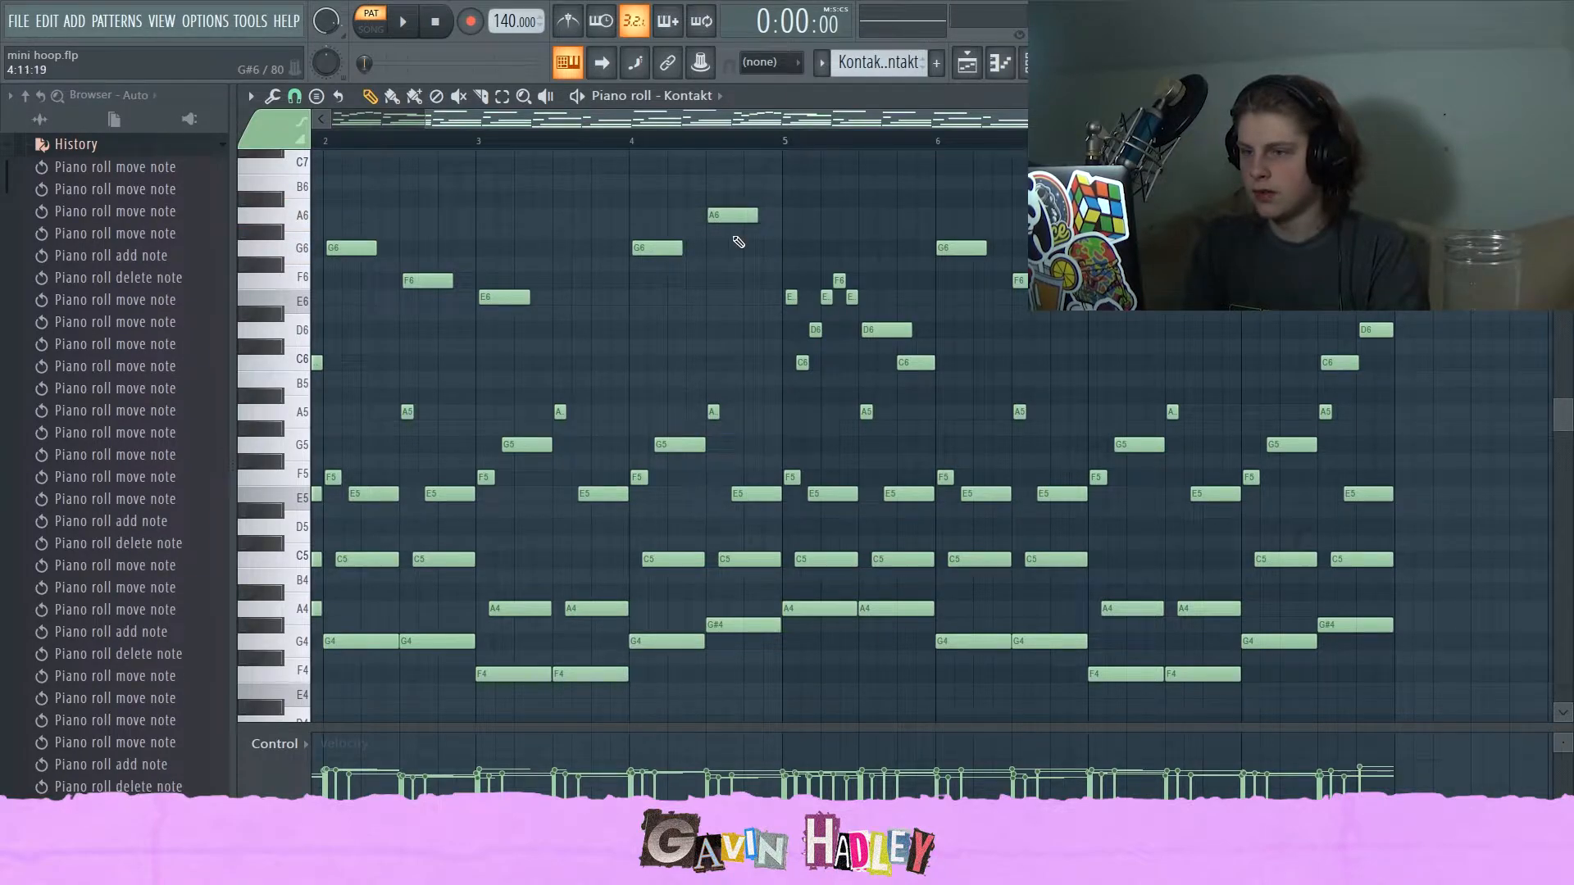
pyautogui.click(1256, 249)
pyautogui.click(1329, 366)
pyautogui.click(1371, 331)
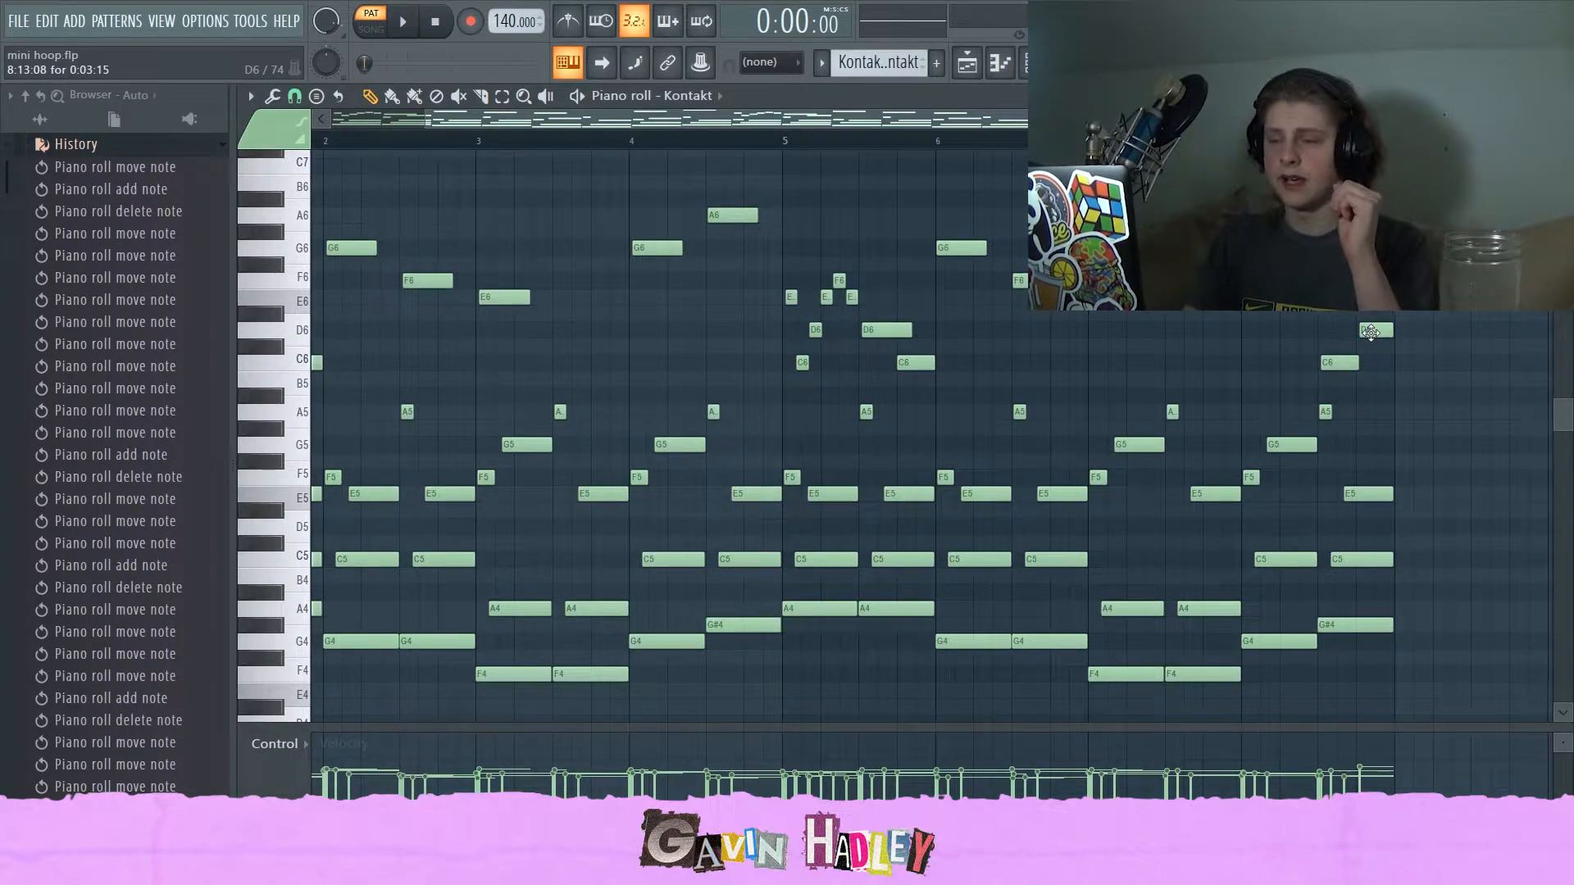
pyautogui.moveTo(1060, 119); pyautogui.dragTo(861, 115)
pyautogui.moveTo(1143, 118); pyautogui.dragTo(1448, 119)
pyautogui.scroll(-3, 1167, 396)
pyautogui.scroll(3, 1167, 397)
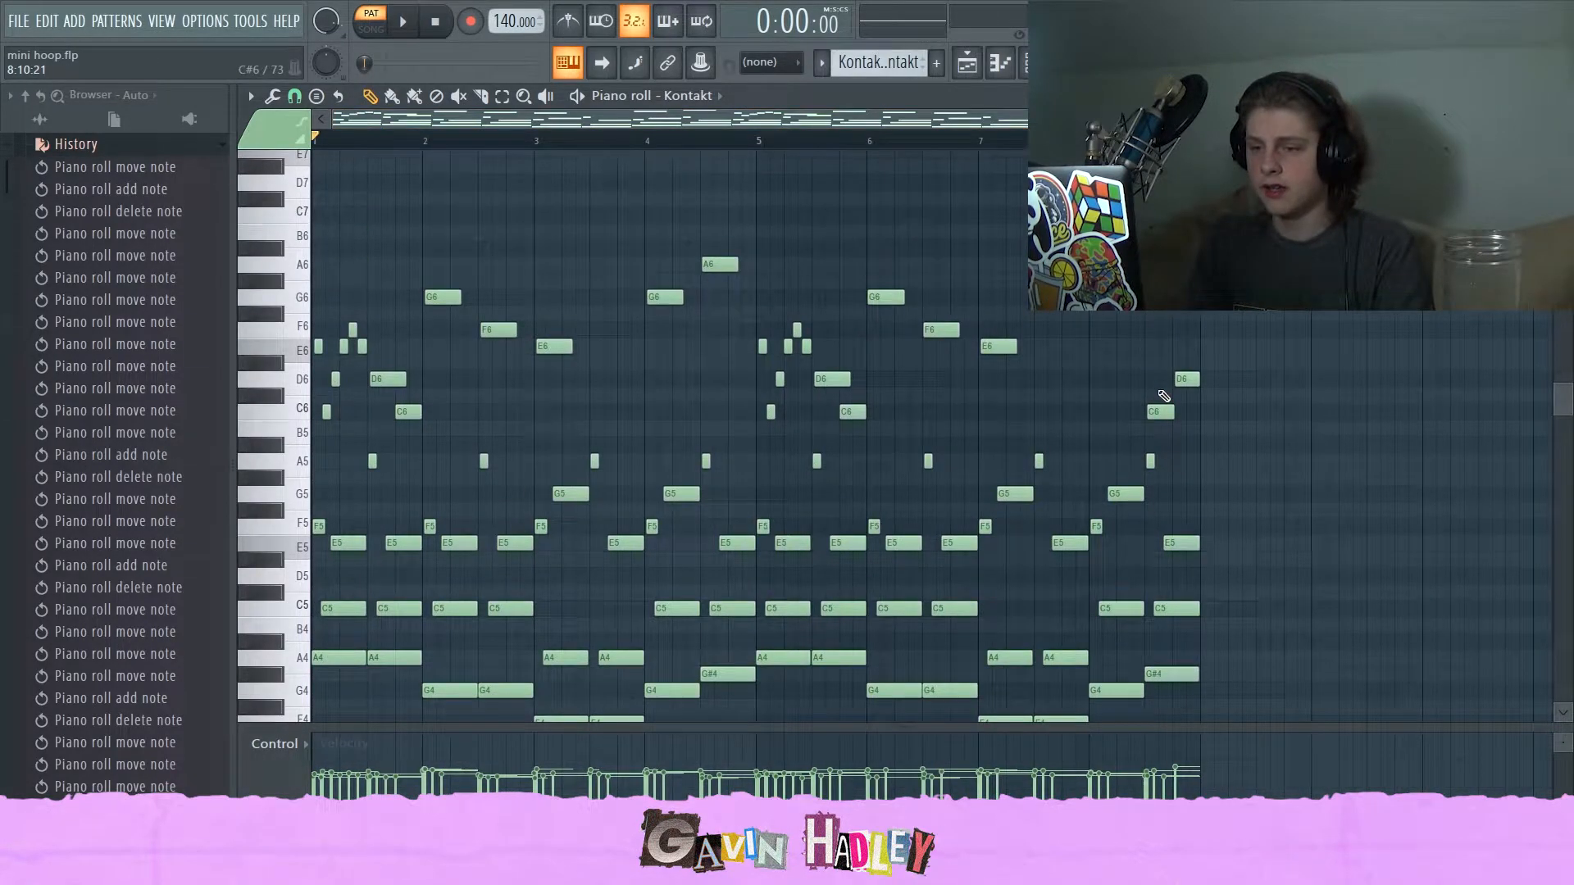
# Play back the Kontakt pattern and audition the E6, C6, D6 and E5 notes of the melody.
pyautogui.press('space')
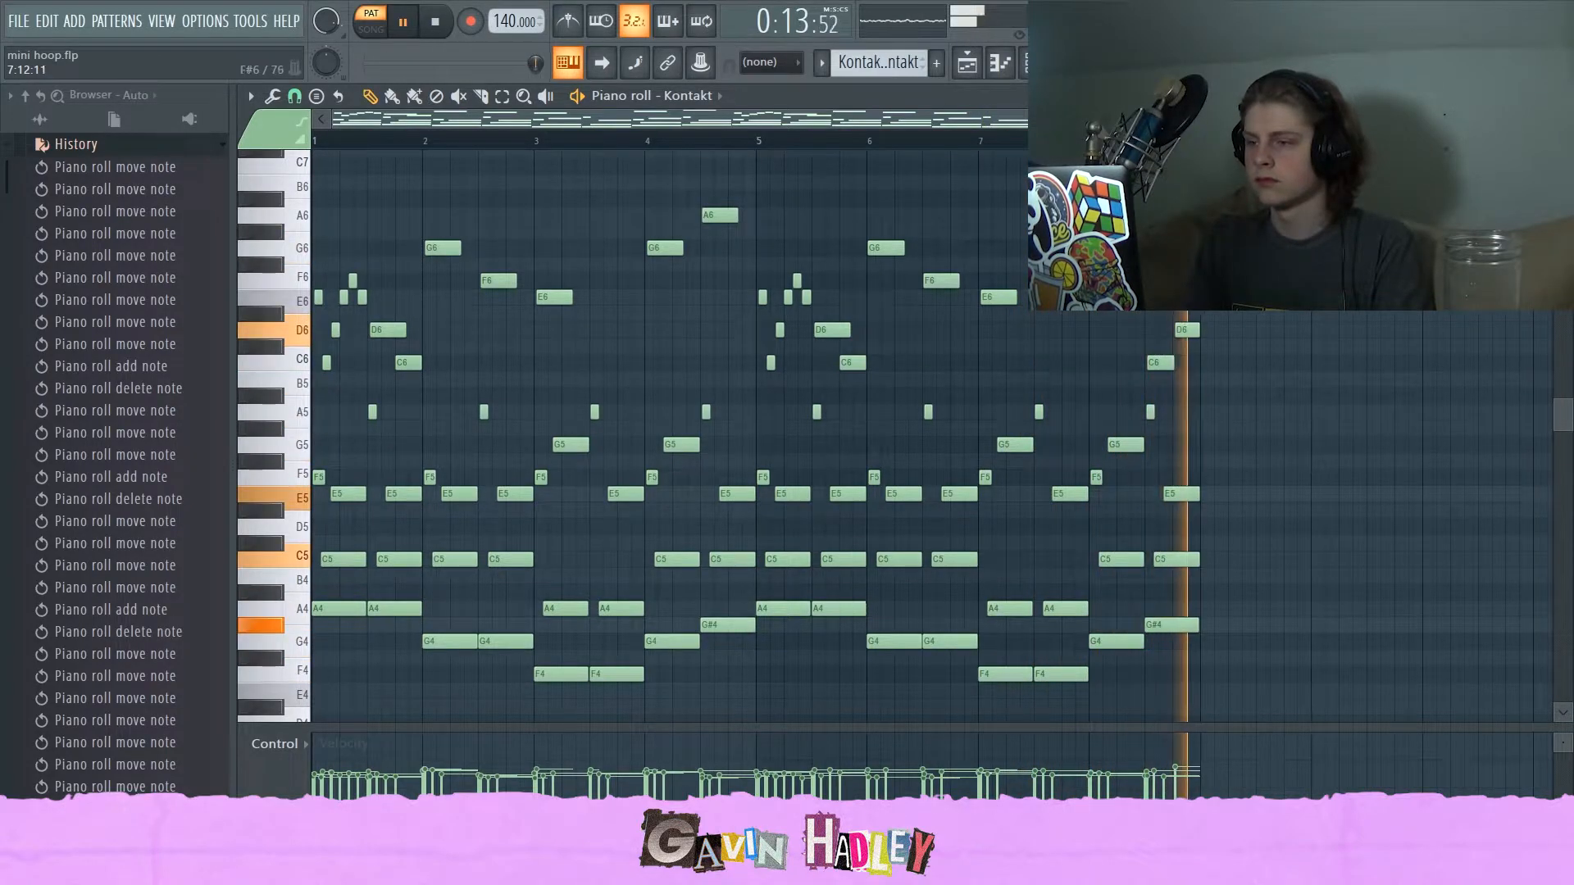
pyautogui.press('space')
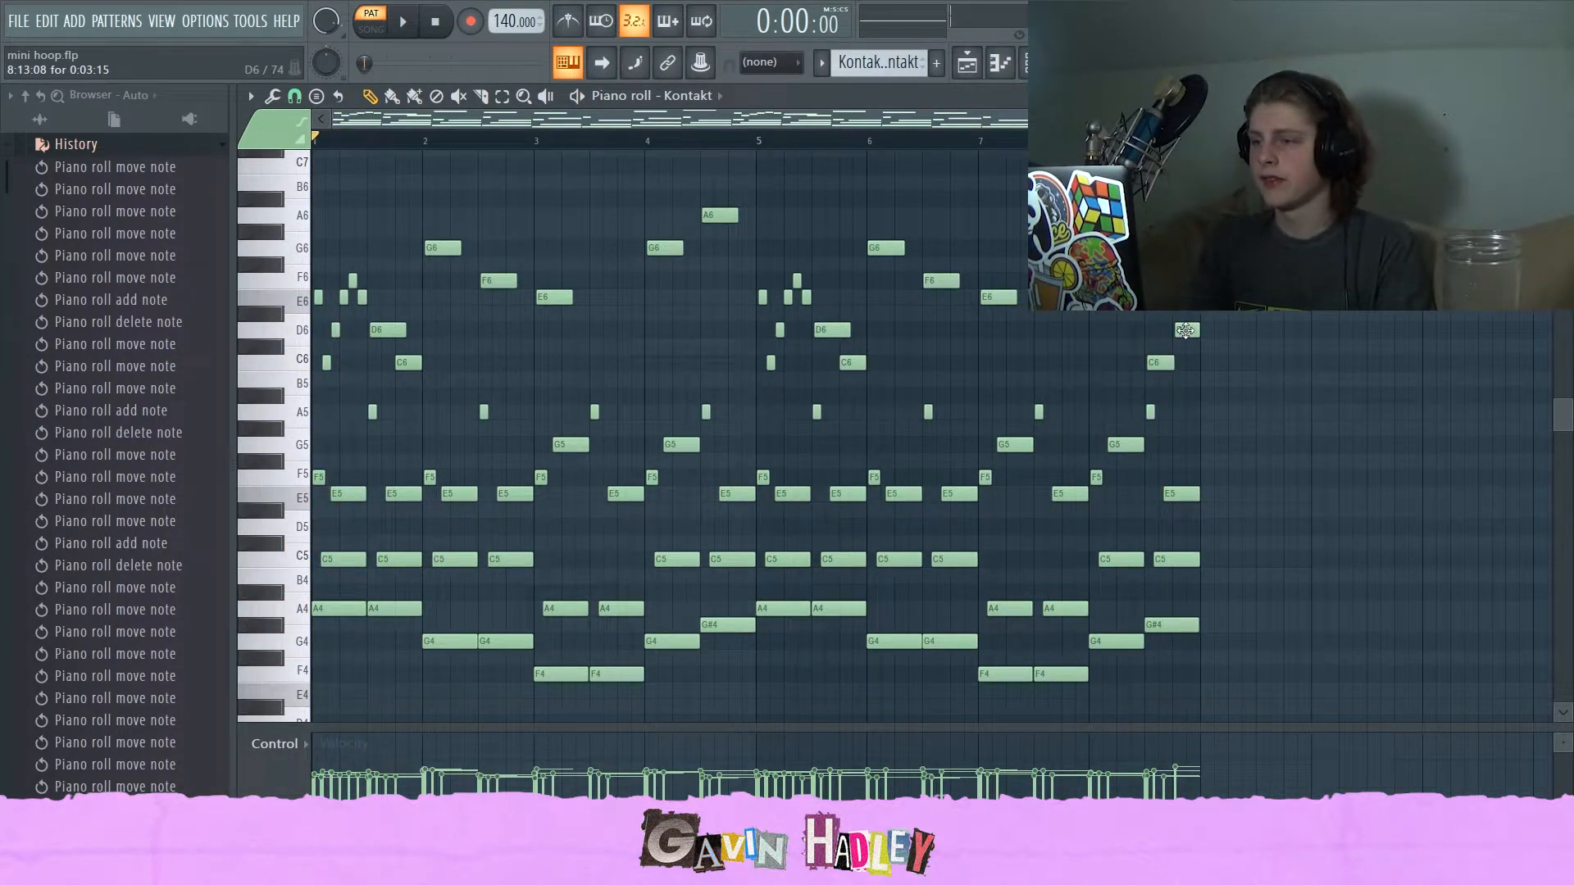
pyautogui.click(289, 309)
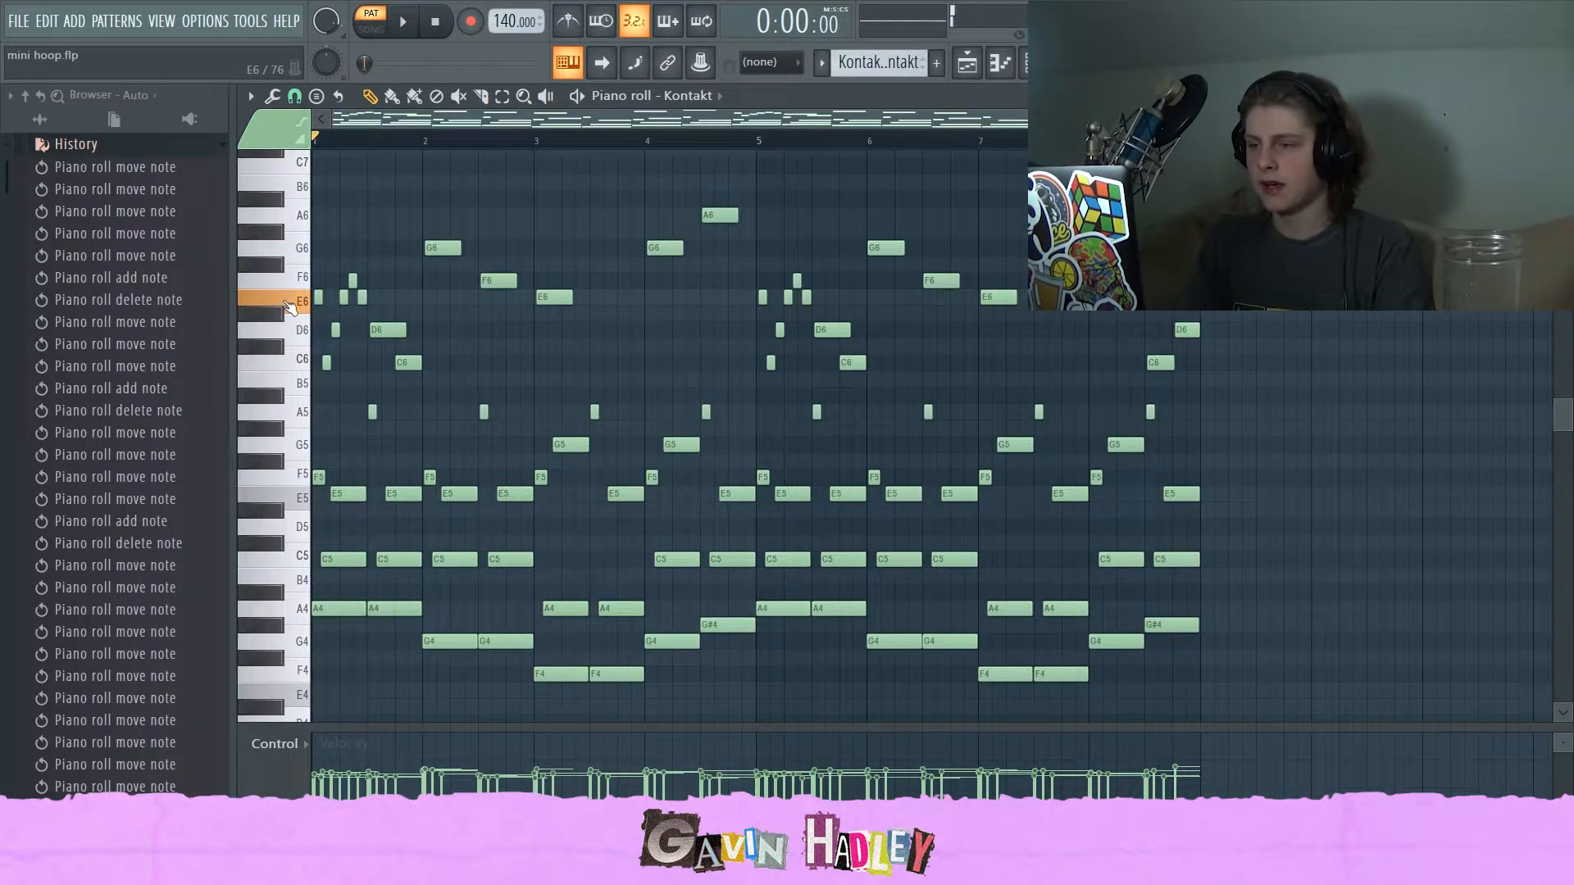
pyautogui.click(1161, 367)
pyautogui.click(1186, 331)
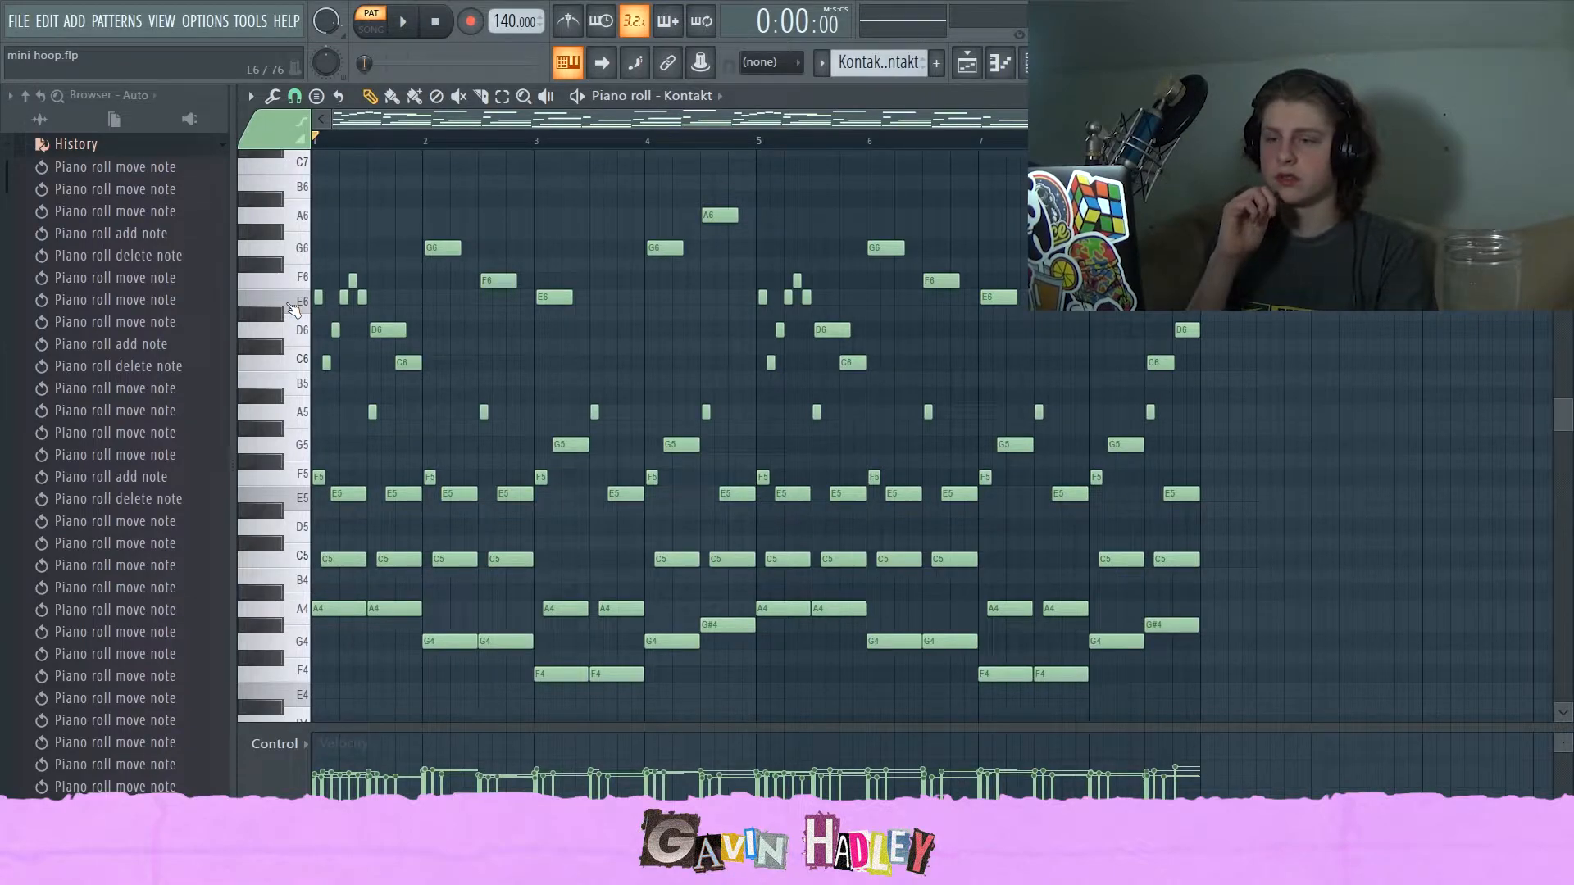
pyautogui.click(293, 310)
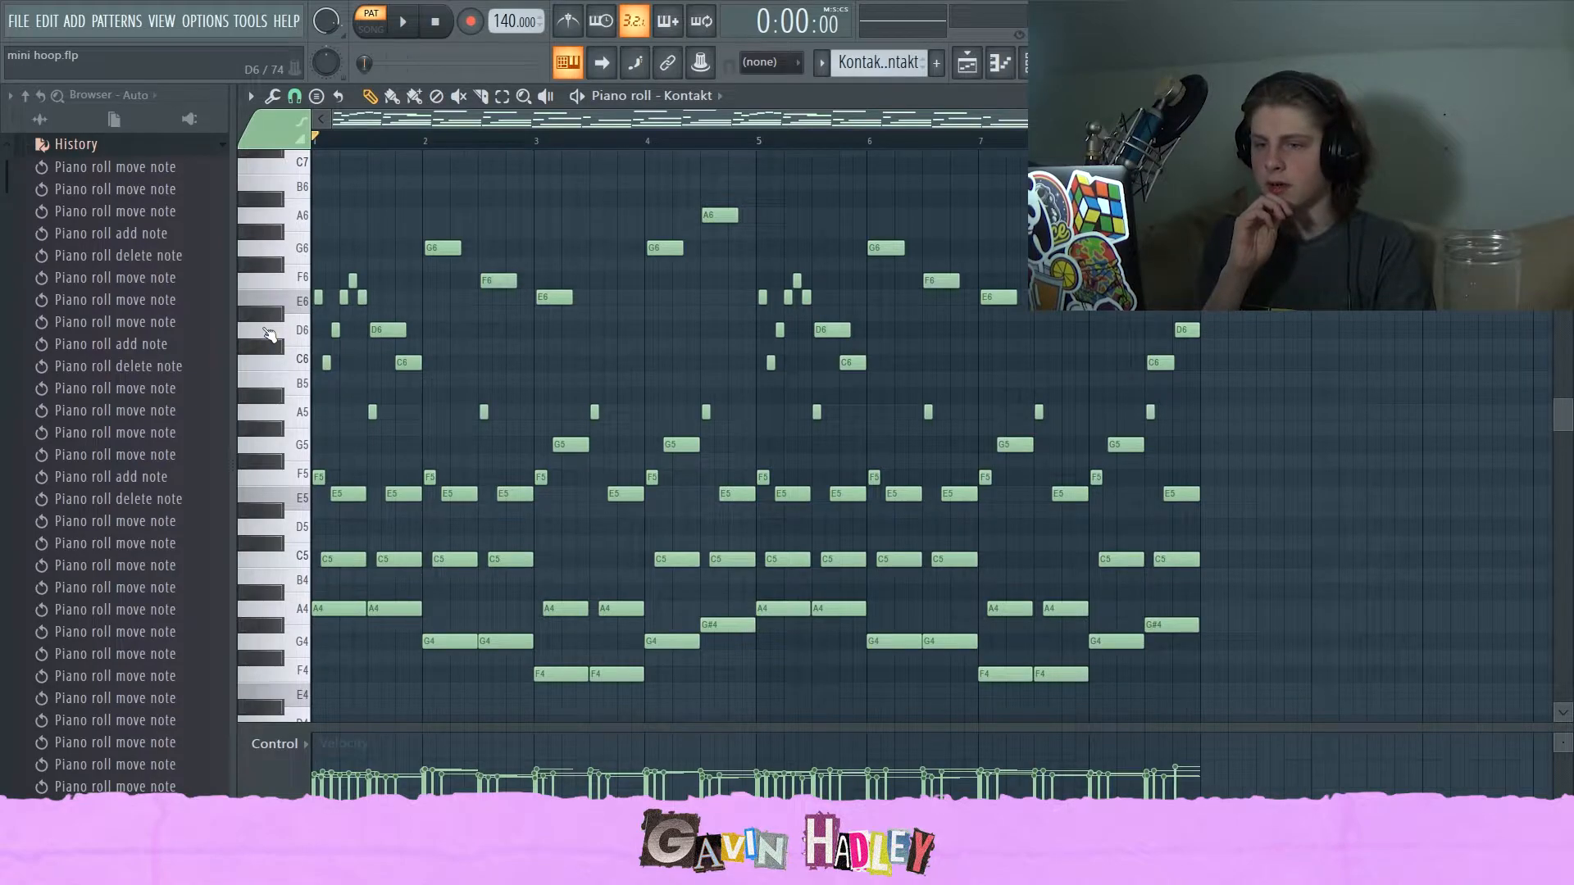
pyautogui.click(730, 498)
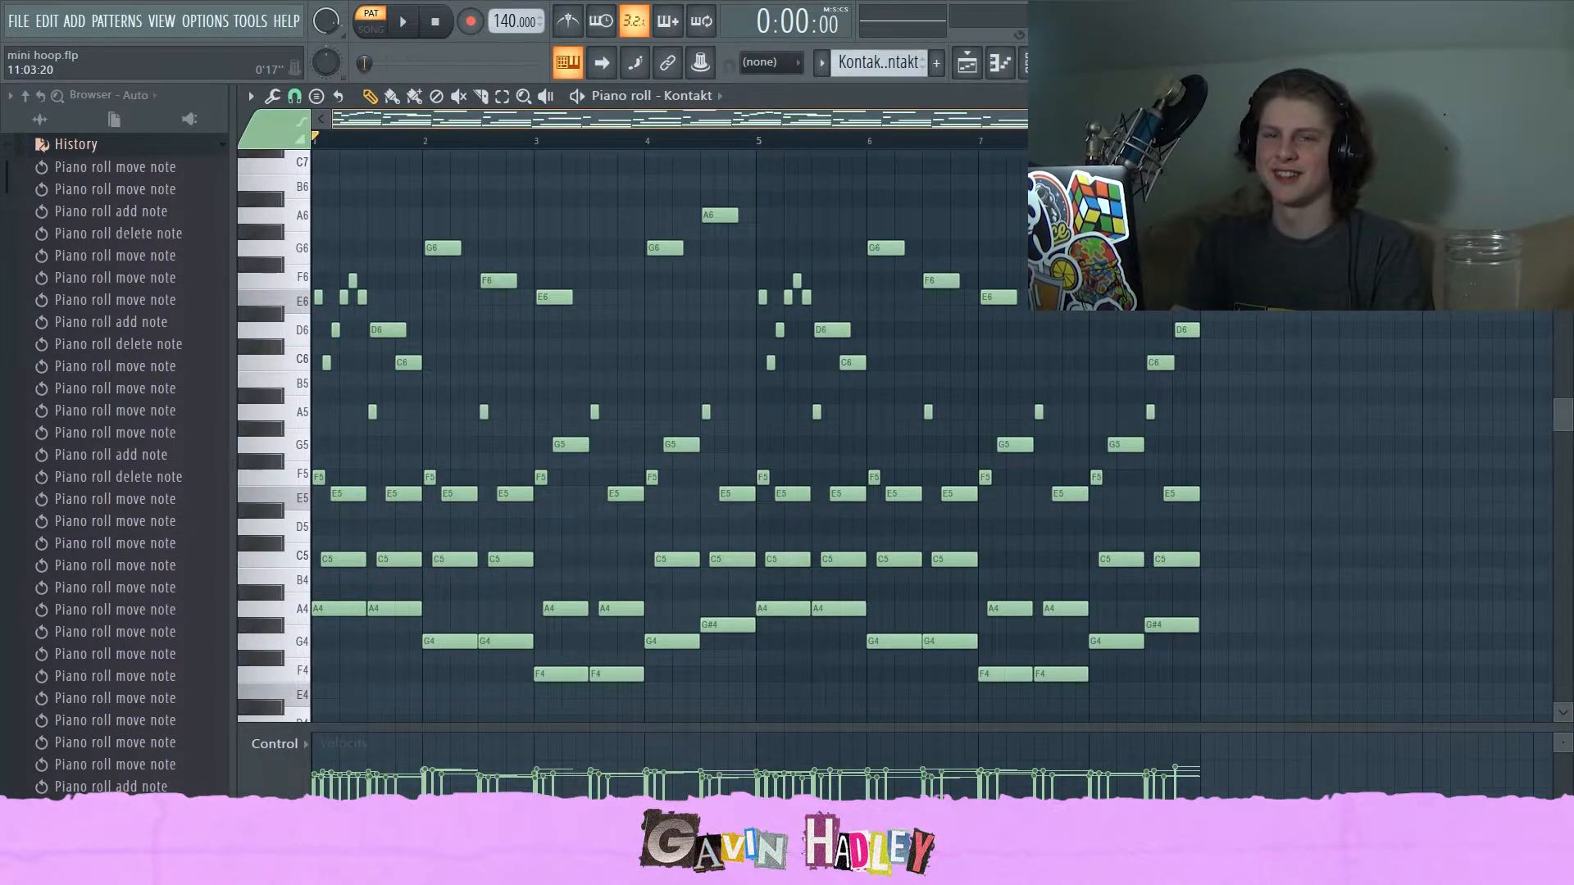
pyautogui.scroll(3, 1360, 463)
pyautogui.scroll(-3, 1360, 463)
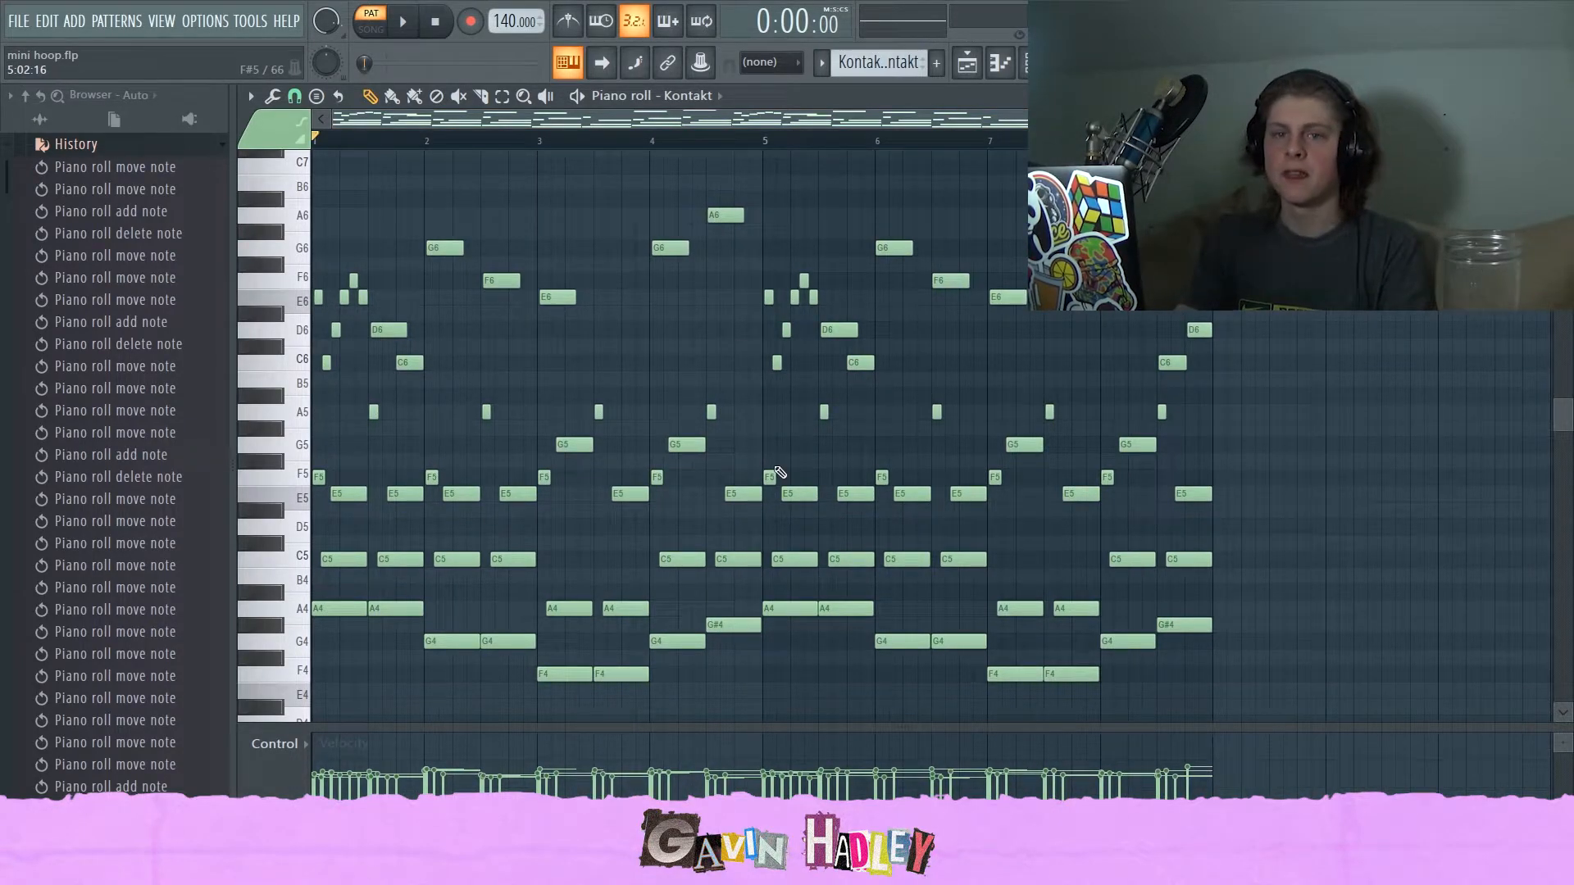
# Open the playlist and mixer, and inspect the Cassette and Ozone 8 Elements effects on the Kontakt mixer track.
pyautogui.press('F5')
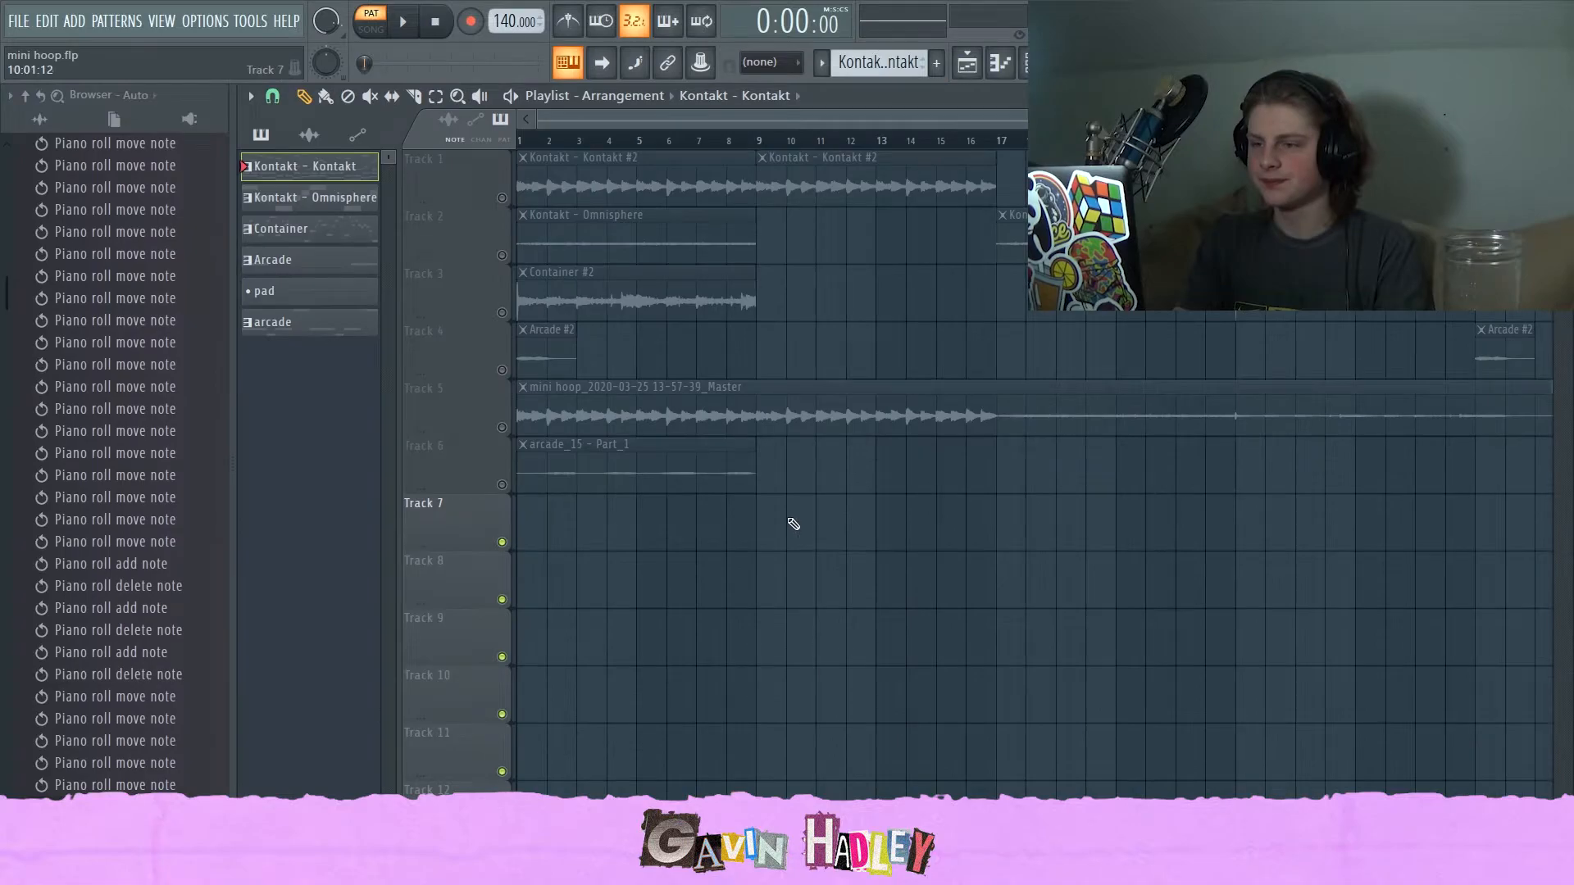
pyautogui.press('F9')
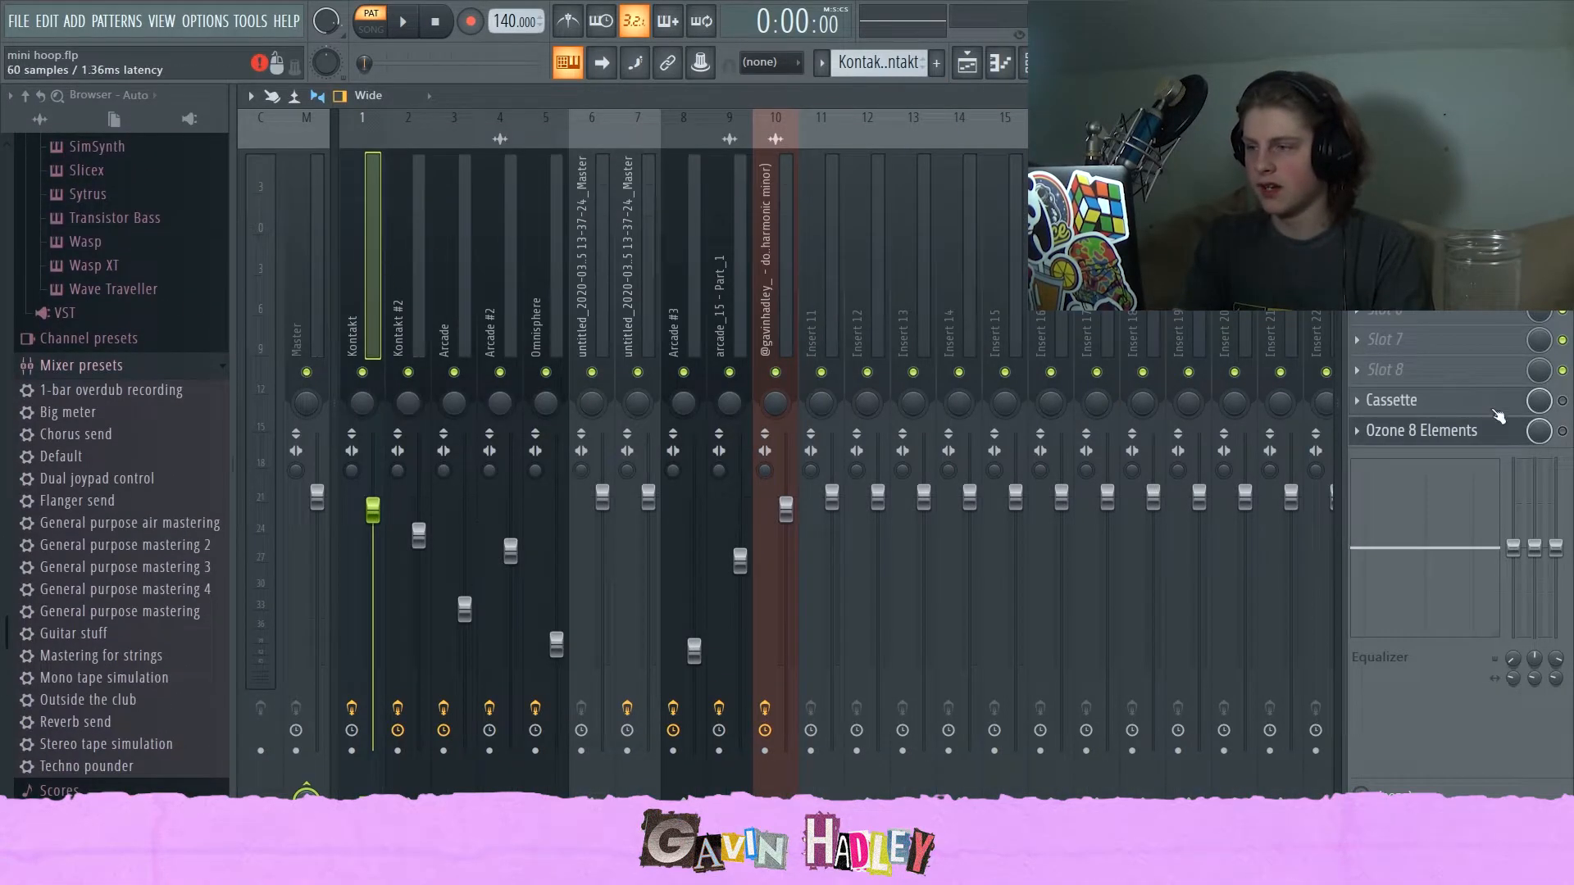
pyautogui.click(1431, 399)
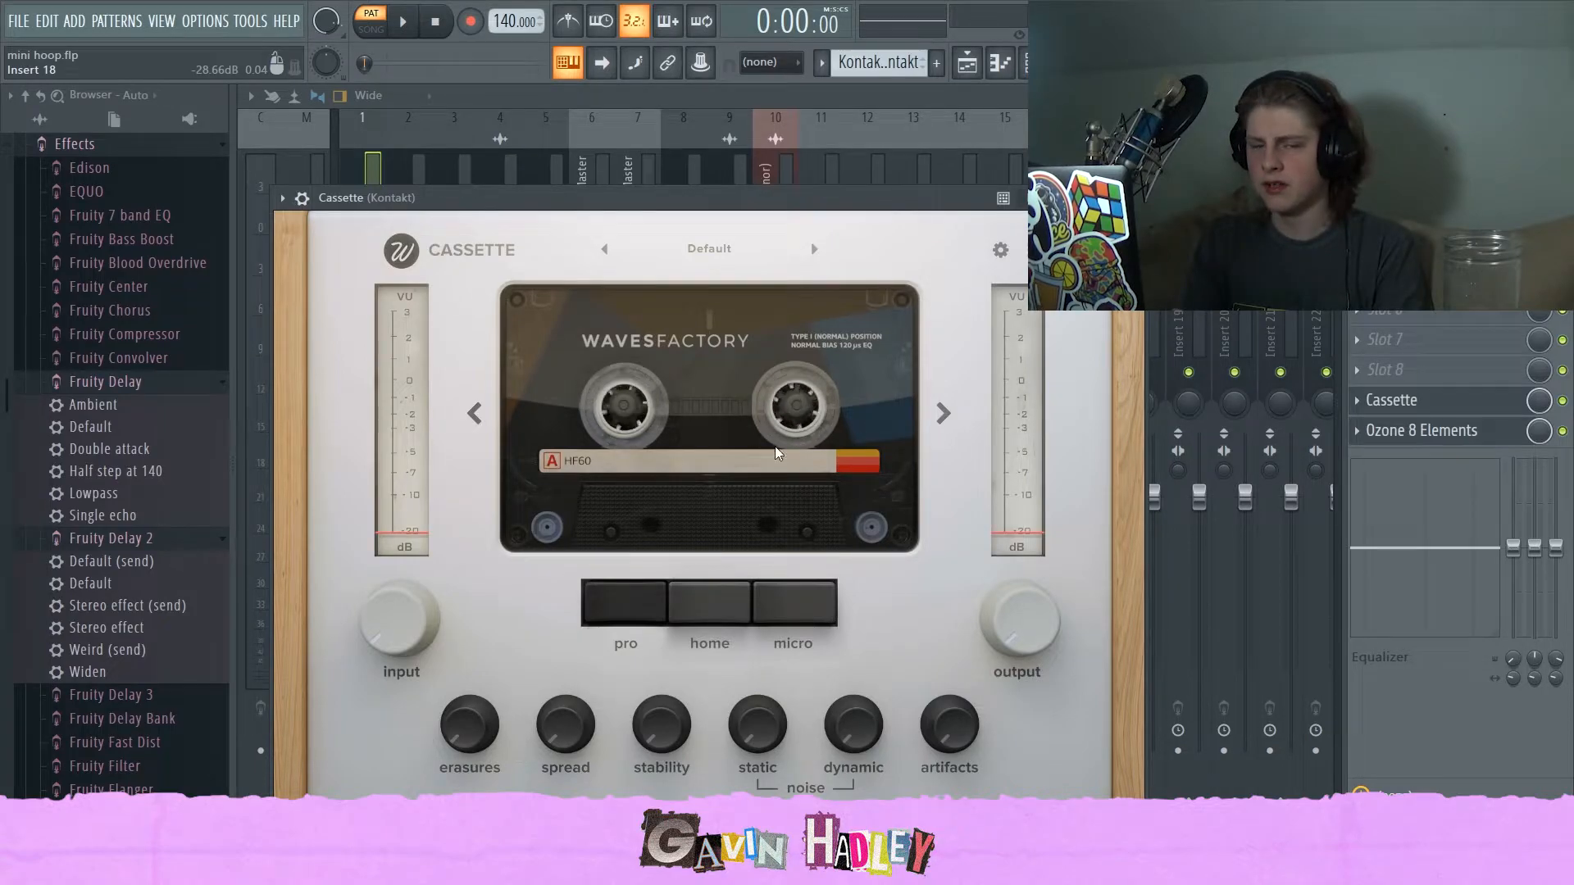
pyautogui.click(1411, 432)
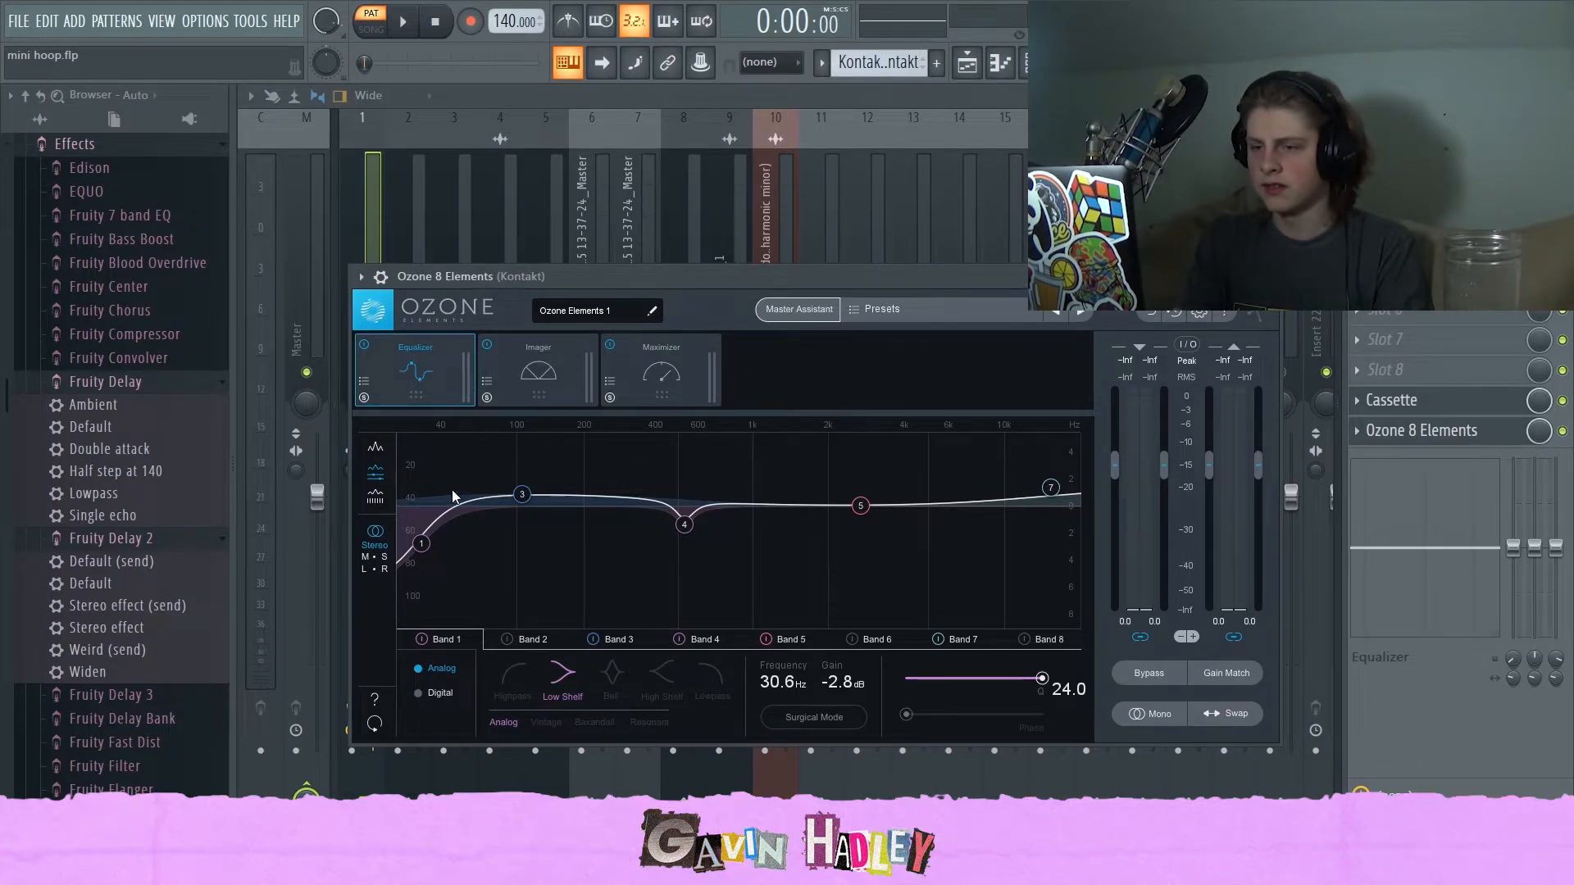
pyautogui.click(746, 98)
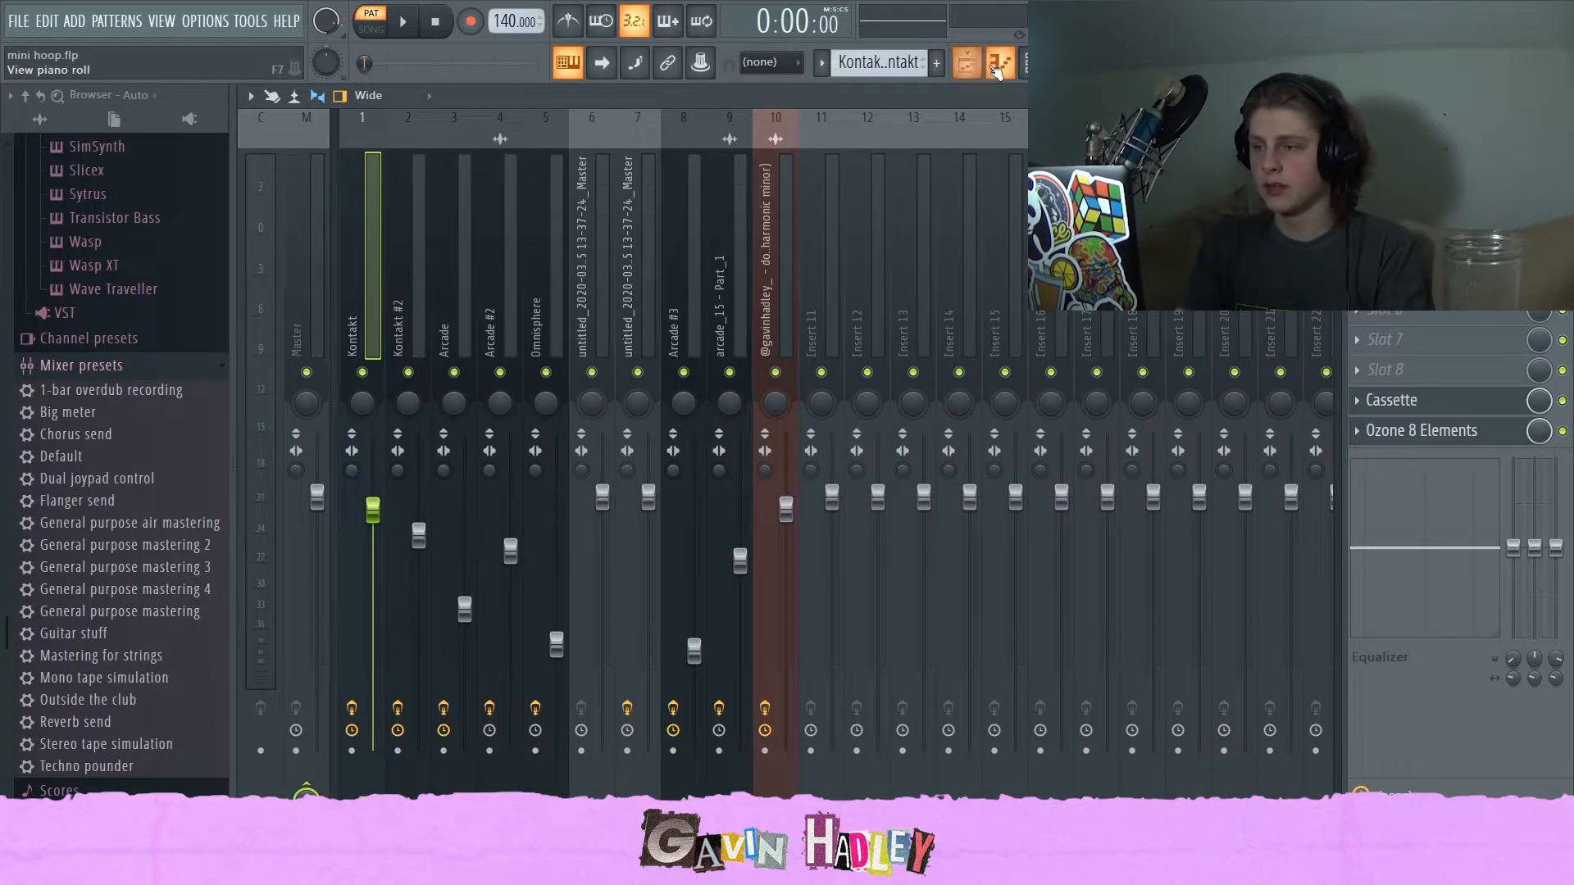
# Play the project from the mixer view and listen to the mix.
pyautogui.press('space')
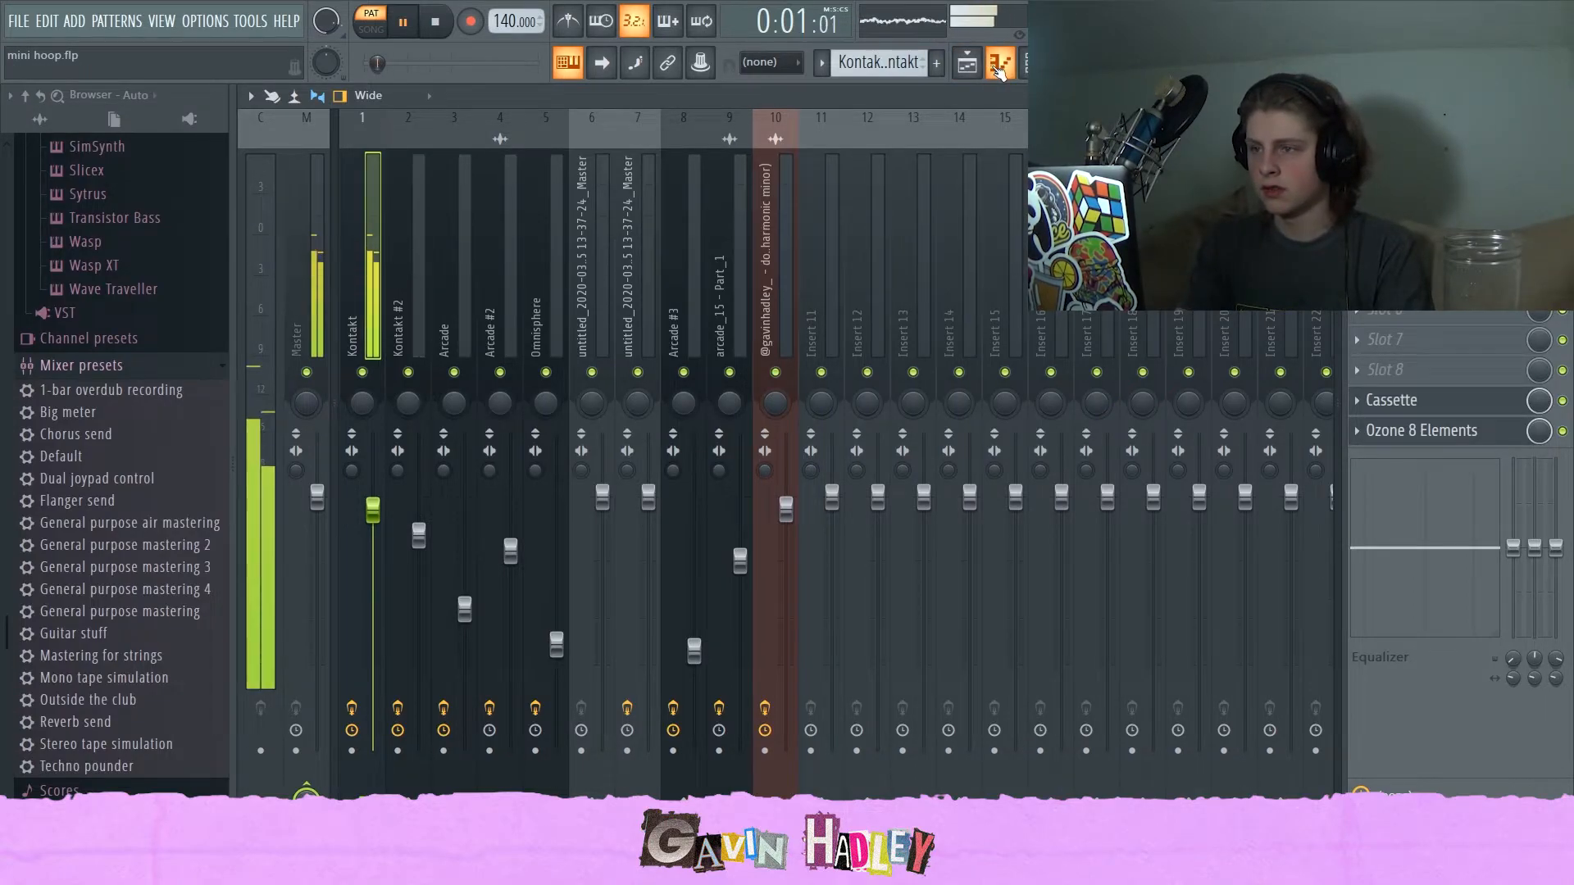
pyautogui.click(999, 66)
pyautogui.click(968, 63)
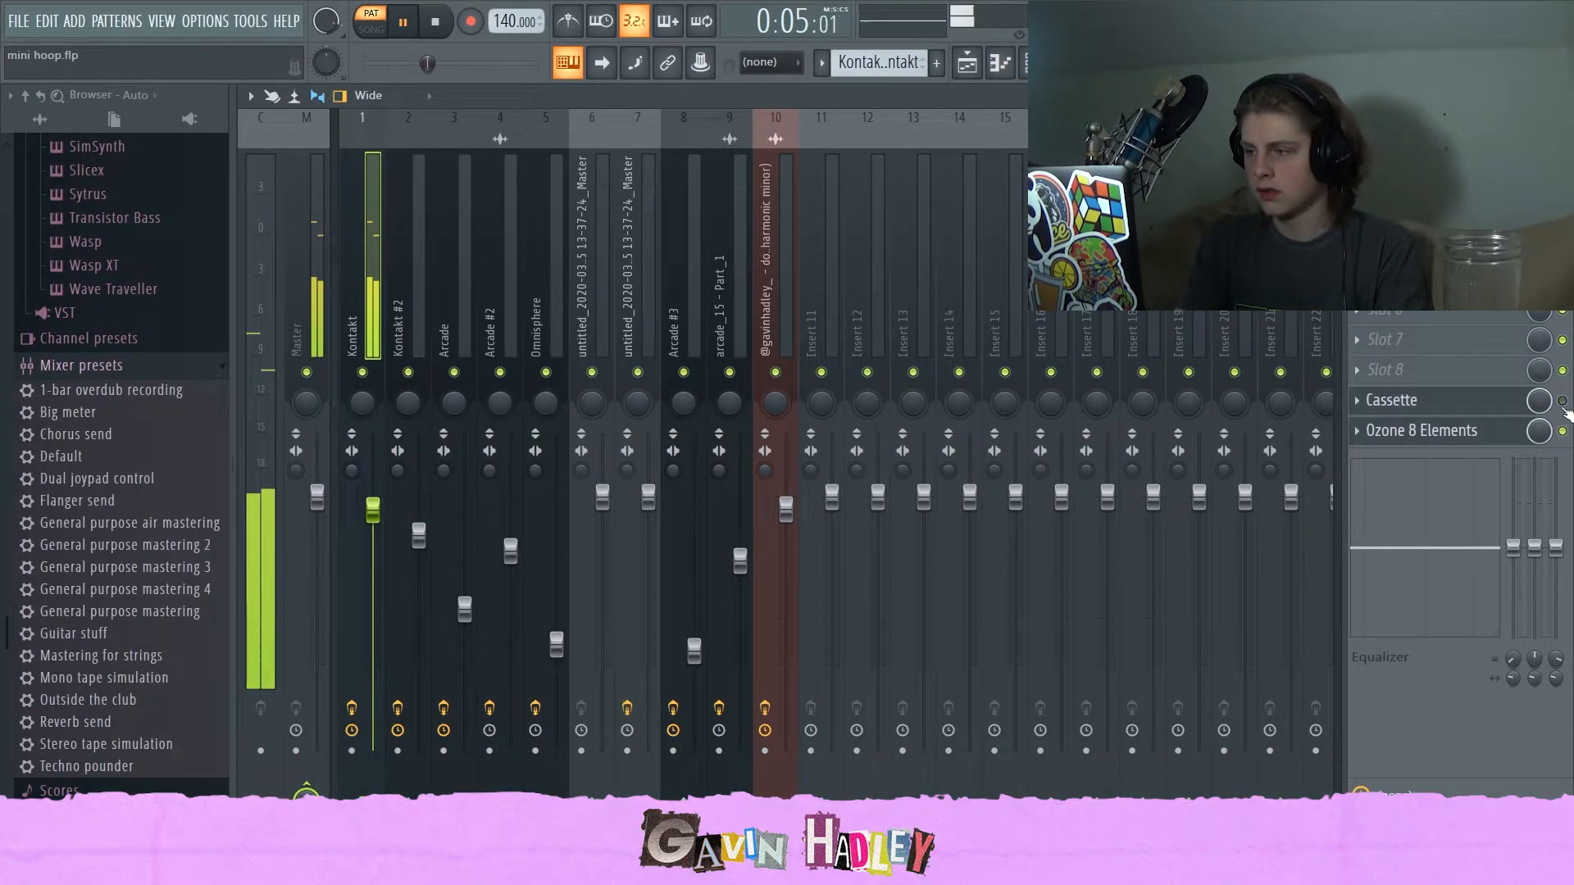
pyautogui.press('space')
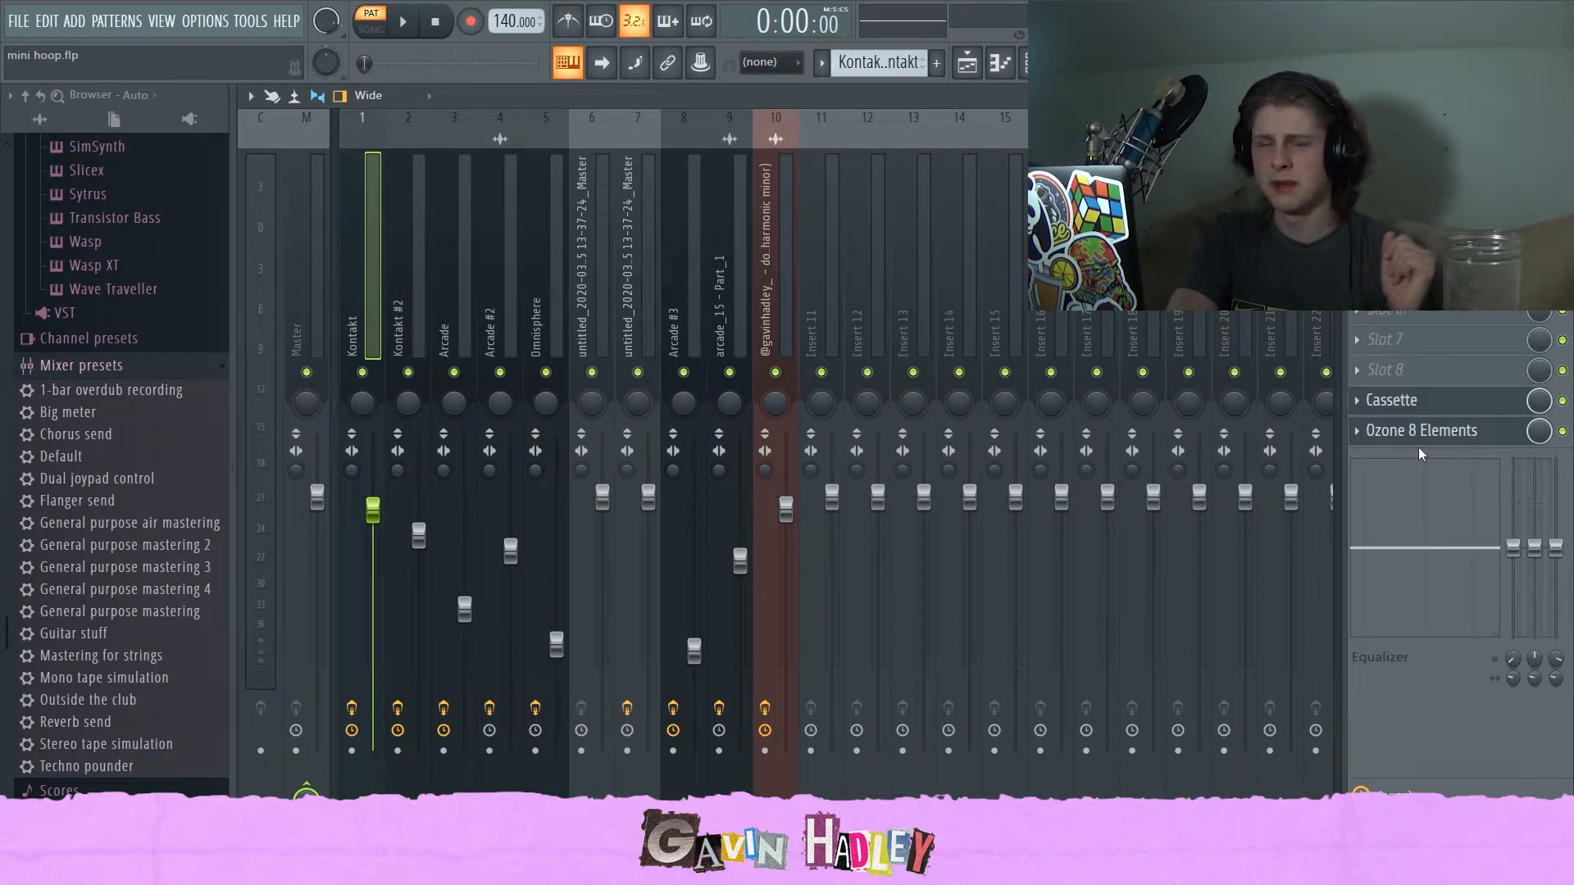
# Open the Kontakt - Omnisphere and Container patterns in the piano roll from the playlist.
pyautogui.click(968, 62)
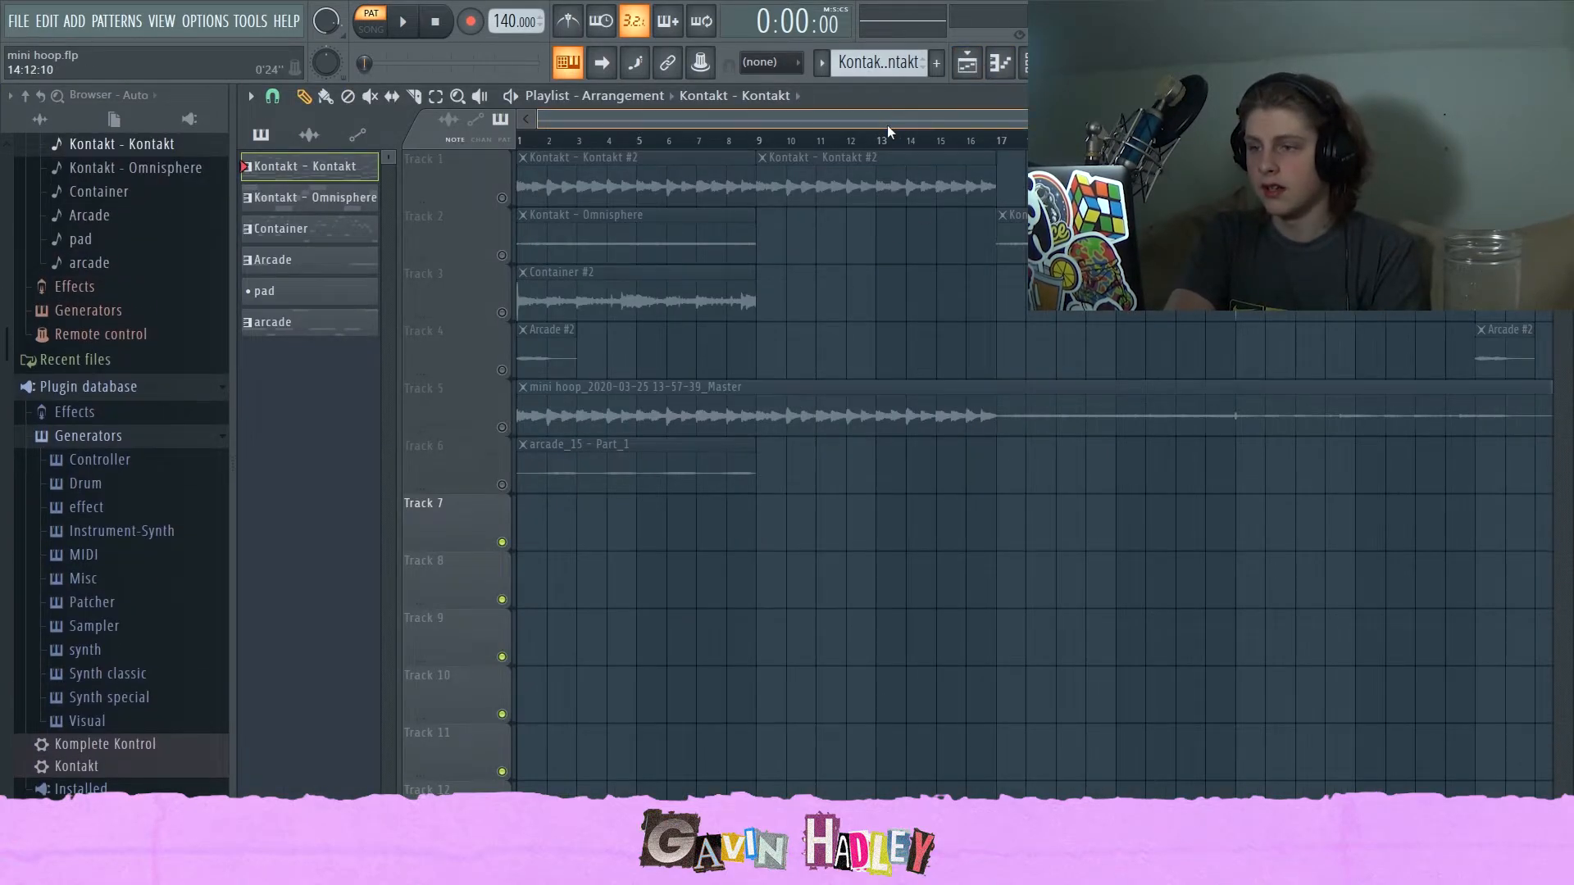
pyautogui.doubleClick(310, 198)
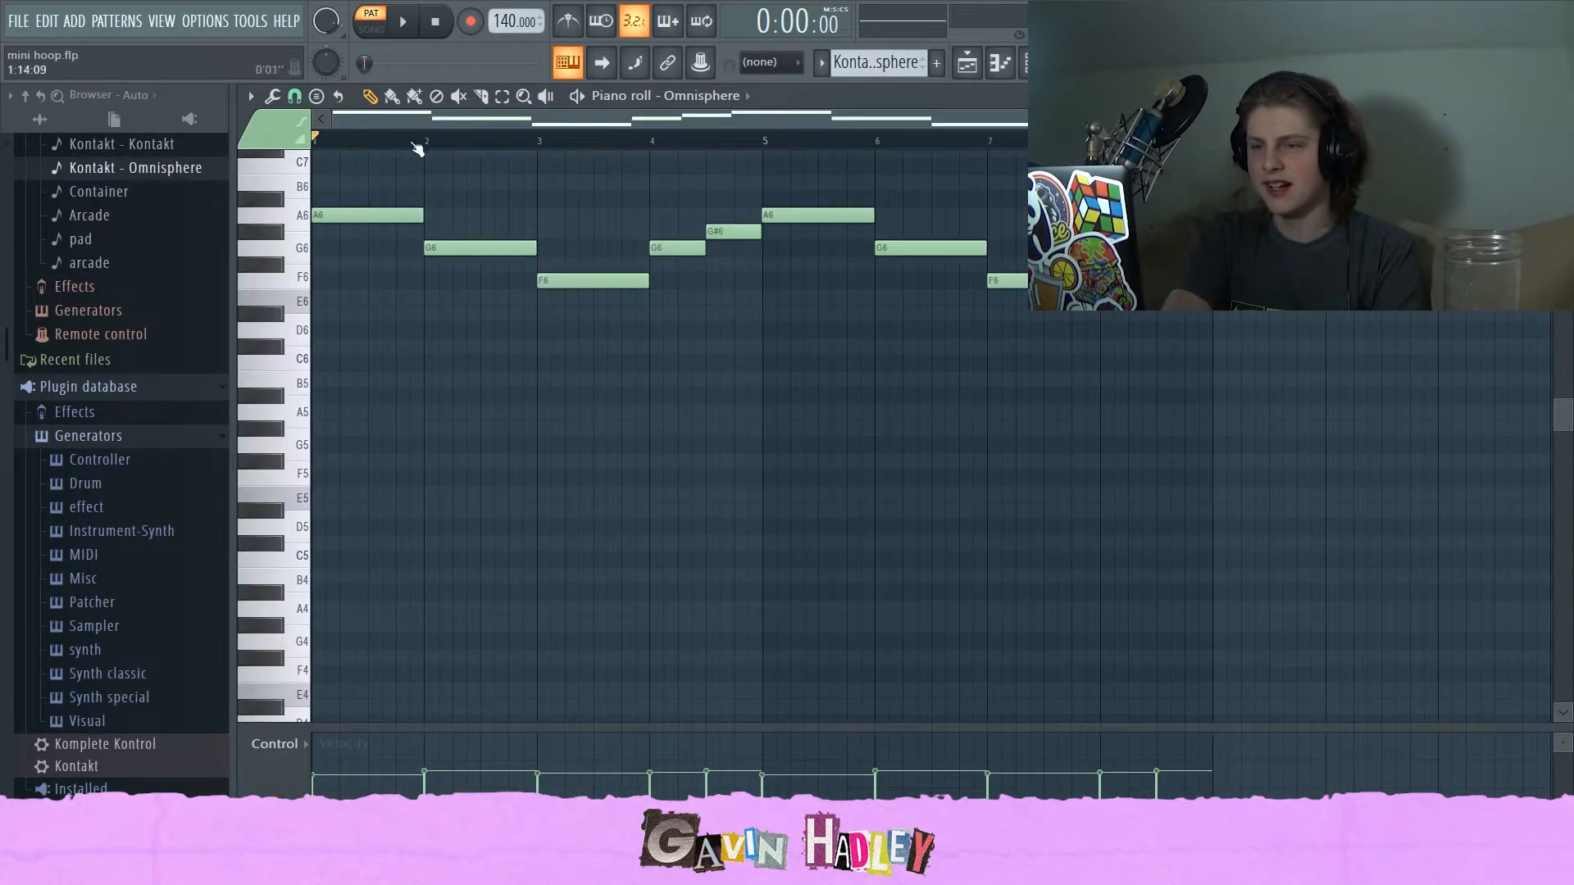
pyautogui.click(967, 62)
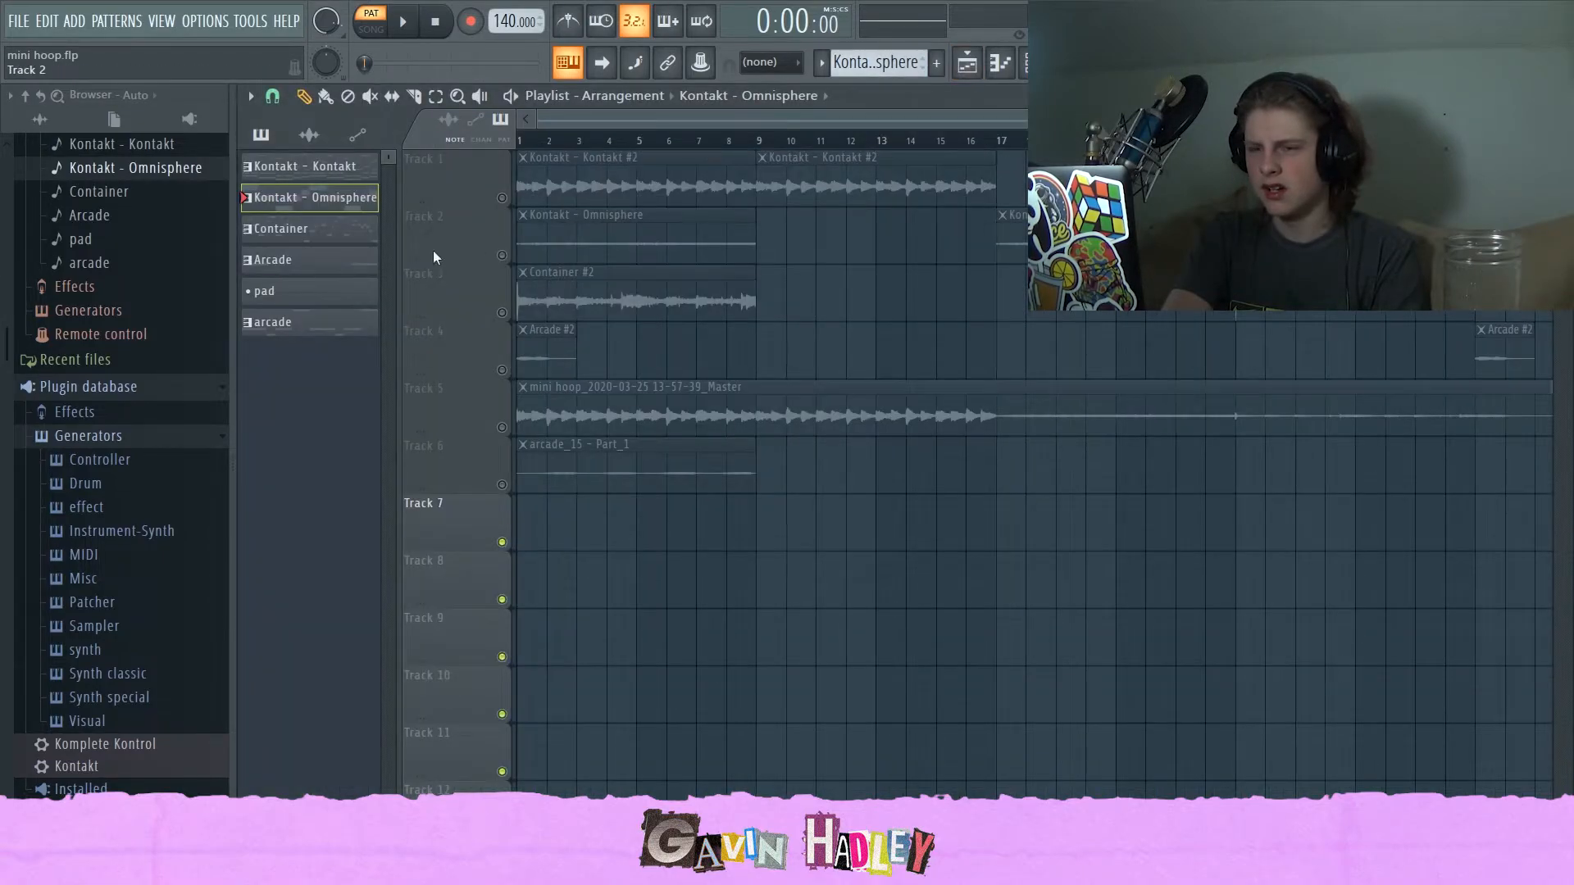
pyautogui.doubleClick(320, 230)
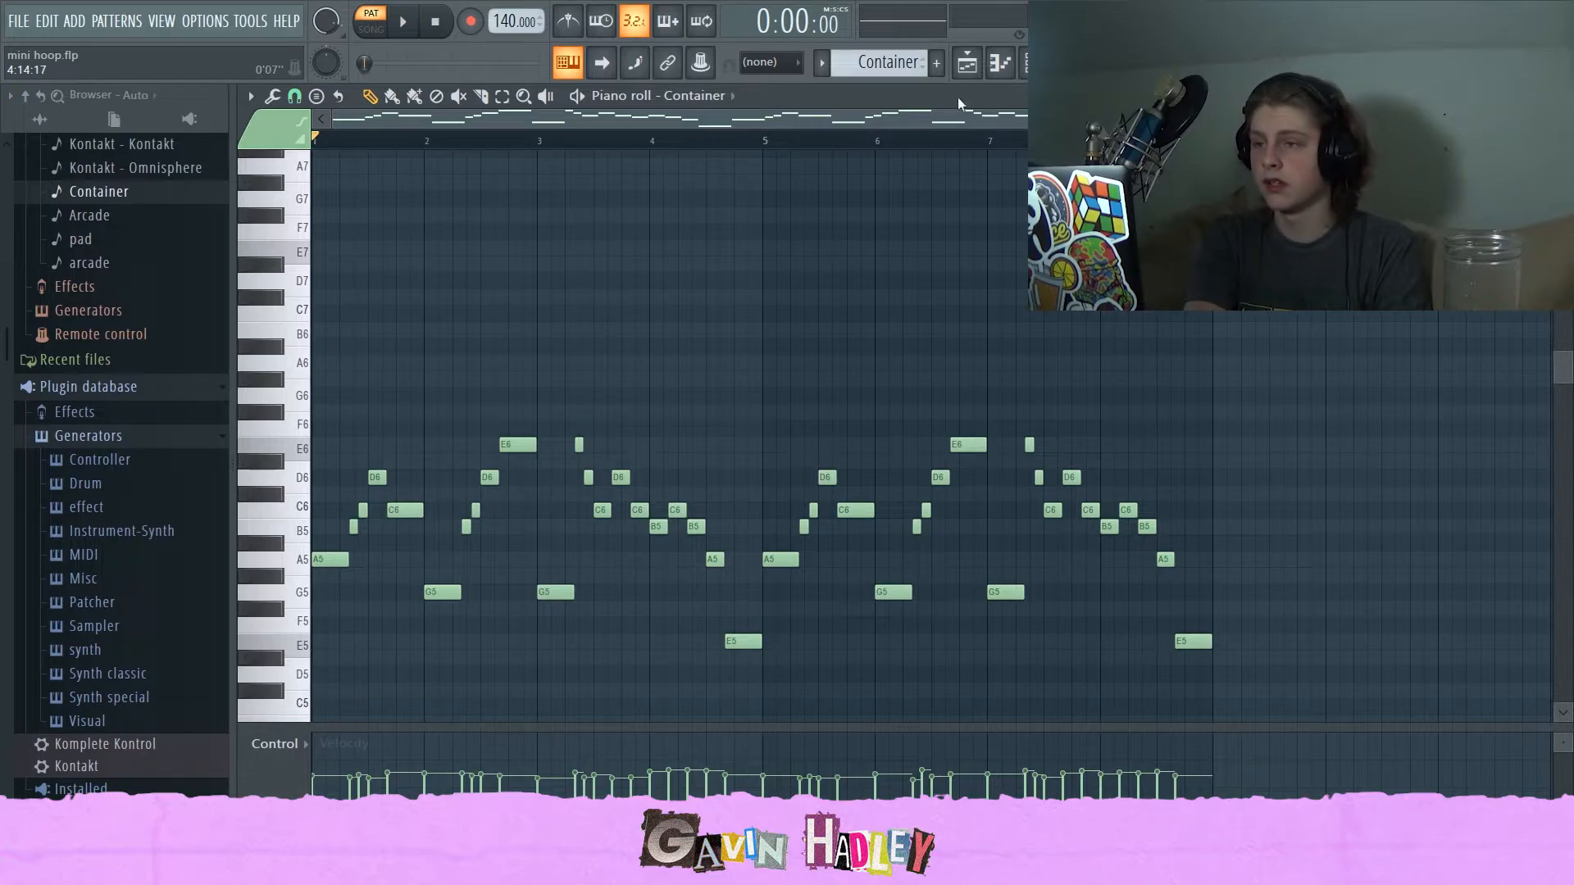
# Select the Kontakt #2 mixer track to inspect its effect chain.
pyautogui.click(1066, 62)
pyautogui.click(417, 303)
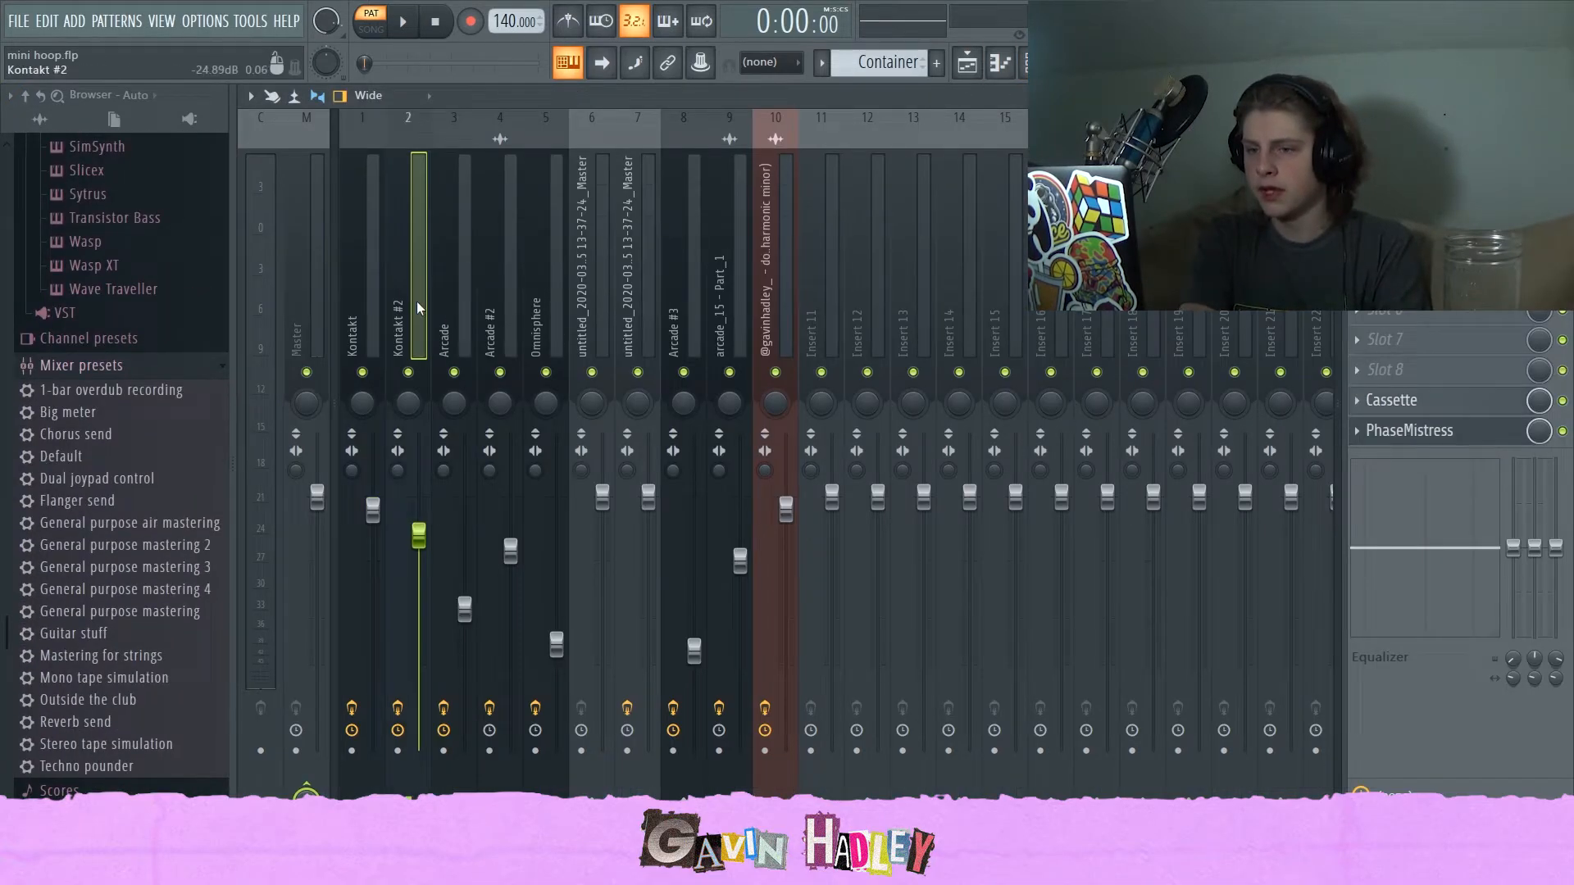
pyautogui.click(459, 305)
pyautogui.click(425, 303)
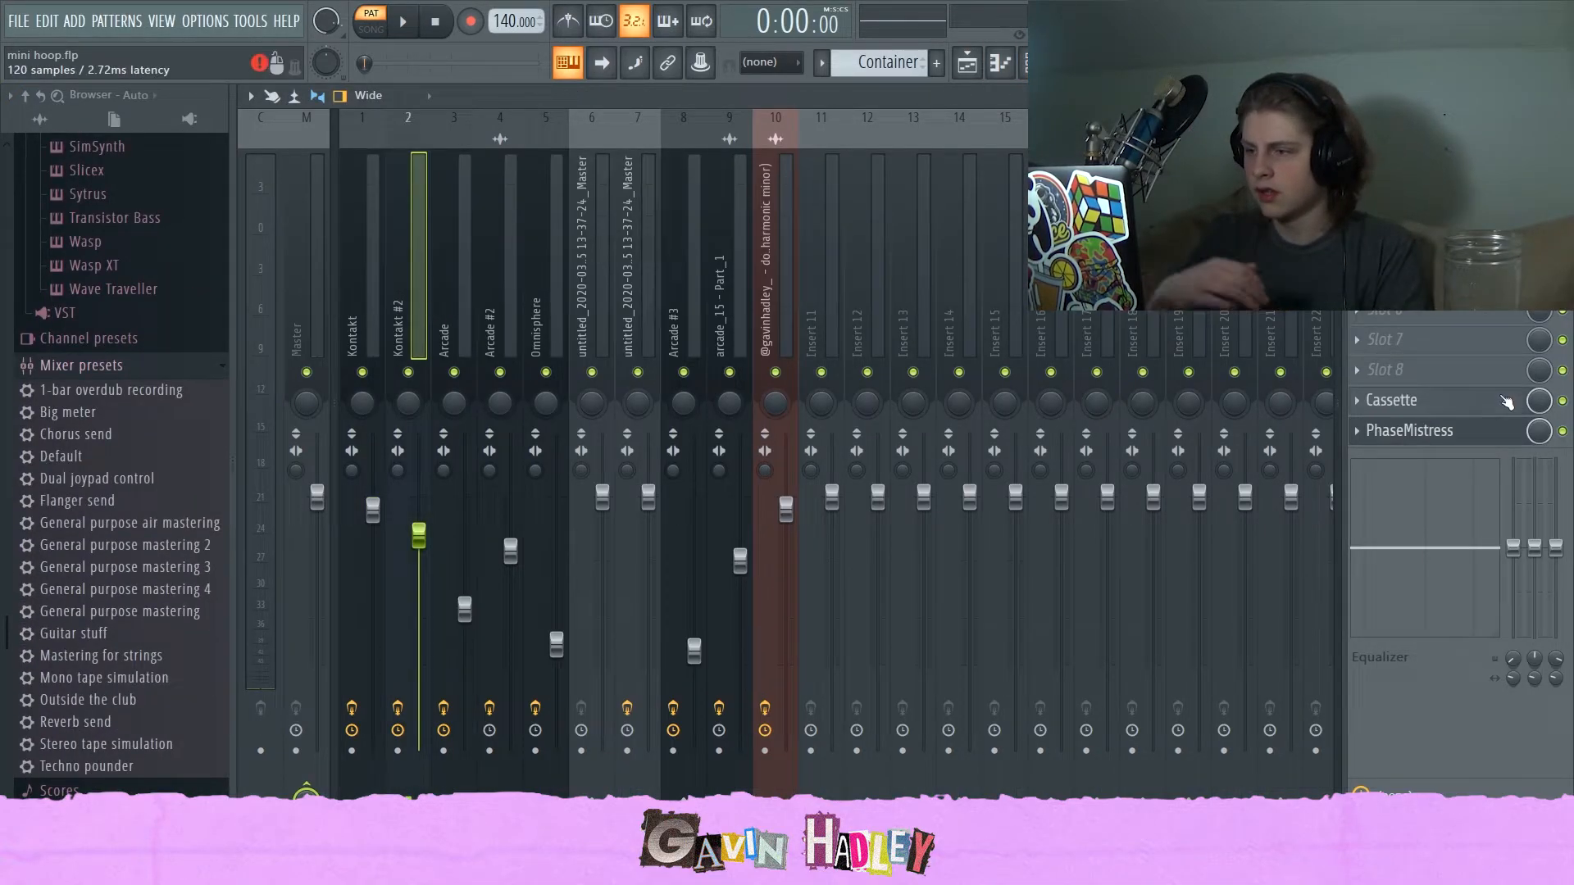
# Return to the Container piano roll and play back its melody pattern.
pyautogui.click(1001, 62)
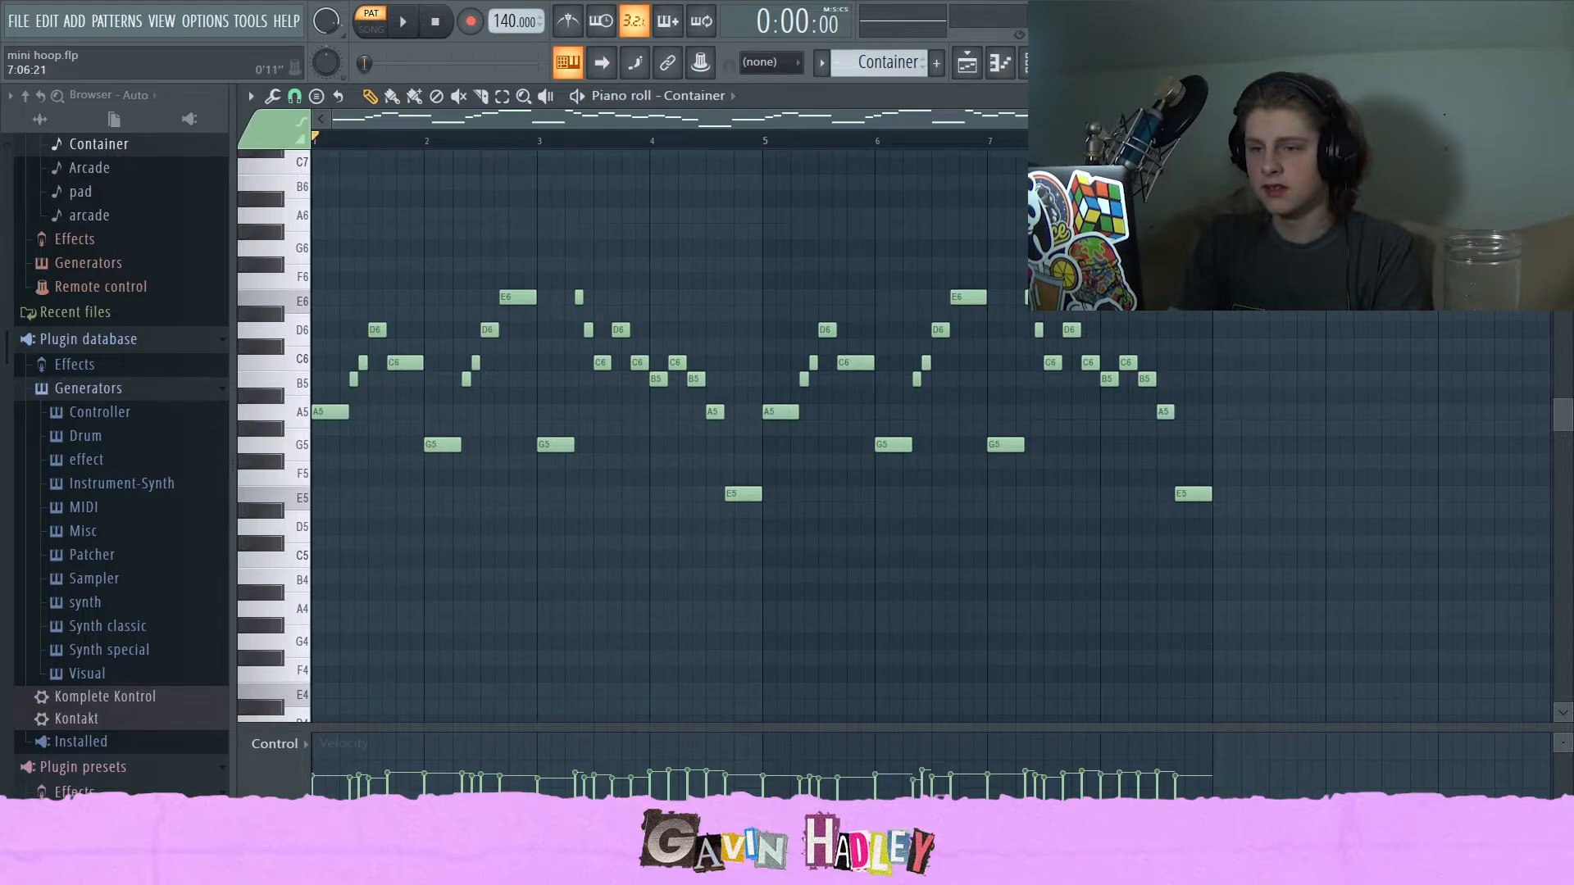
pyautogui.scroll(6, 548, 223)
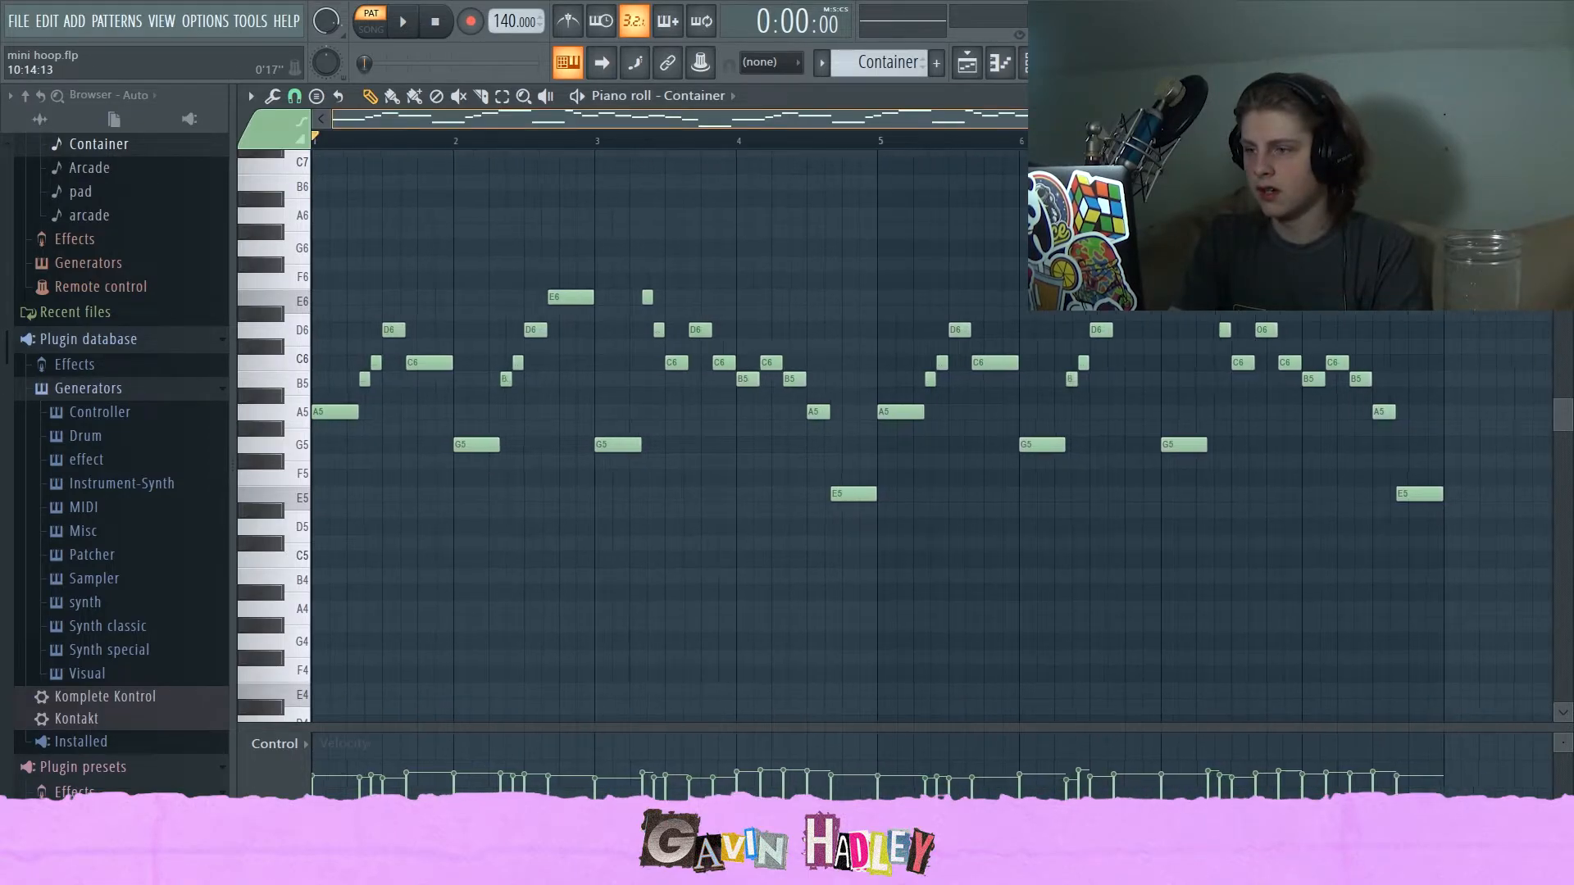
pyautogui.scroll(-6, 553, 233)
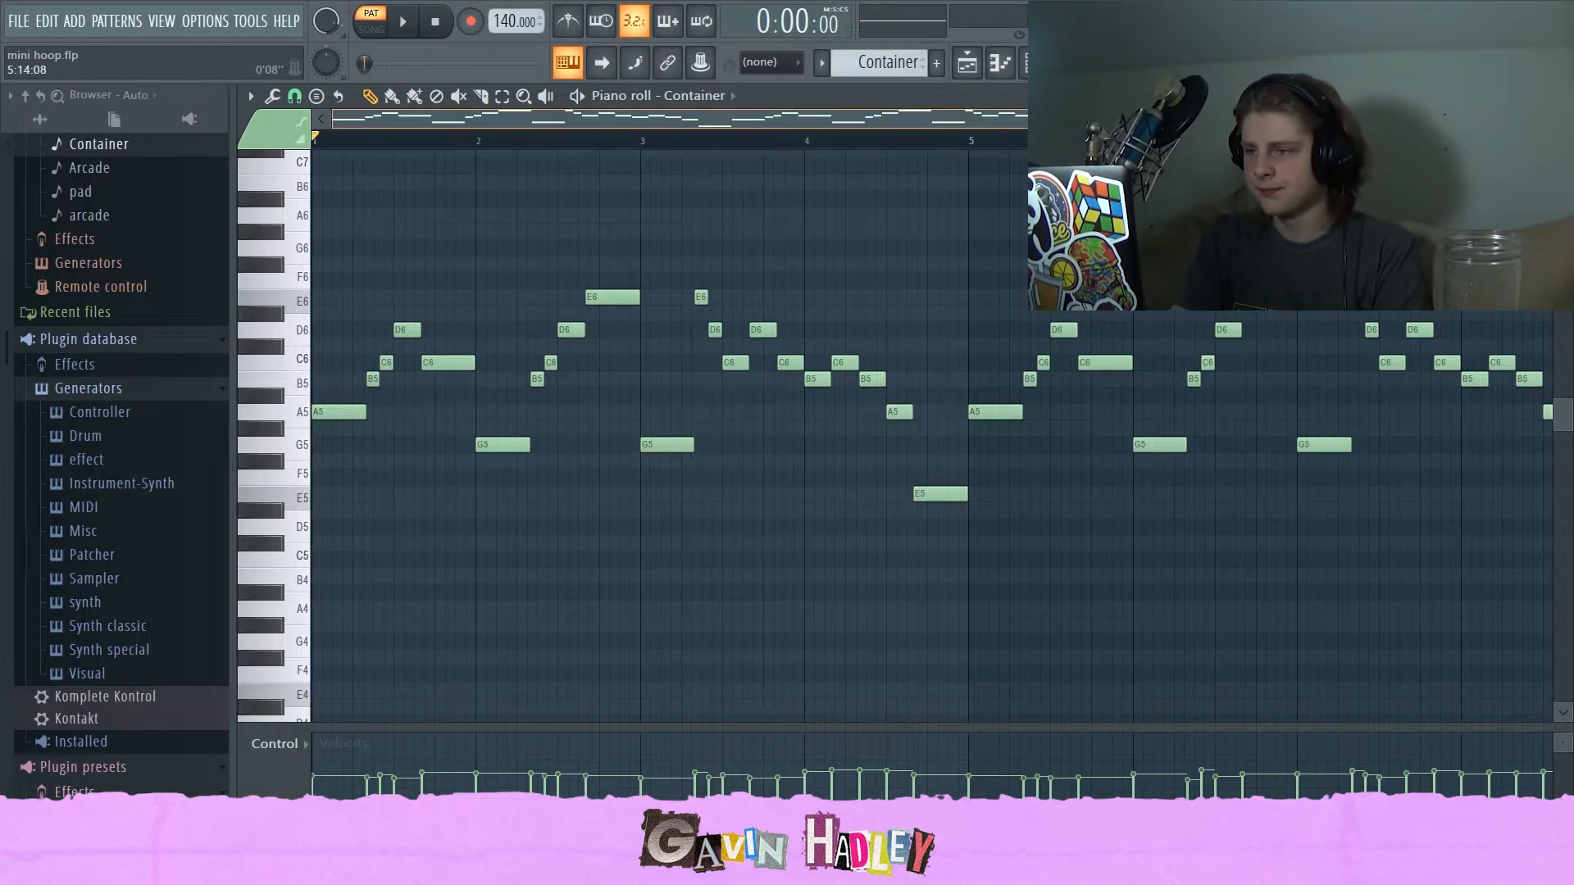
pyautogui.press('space')
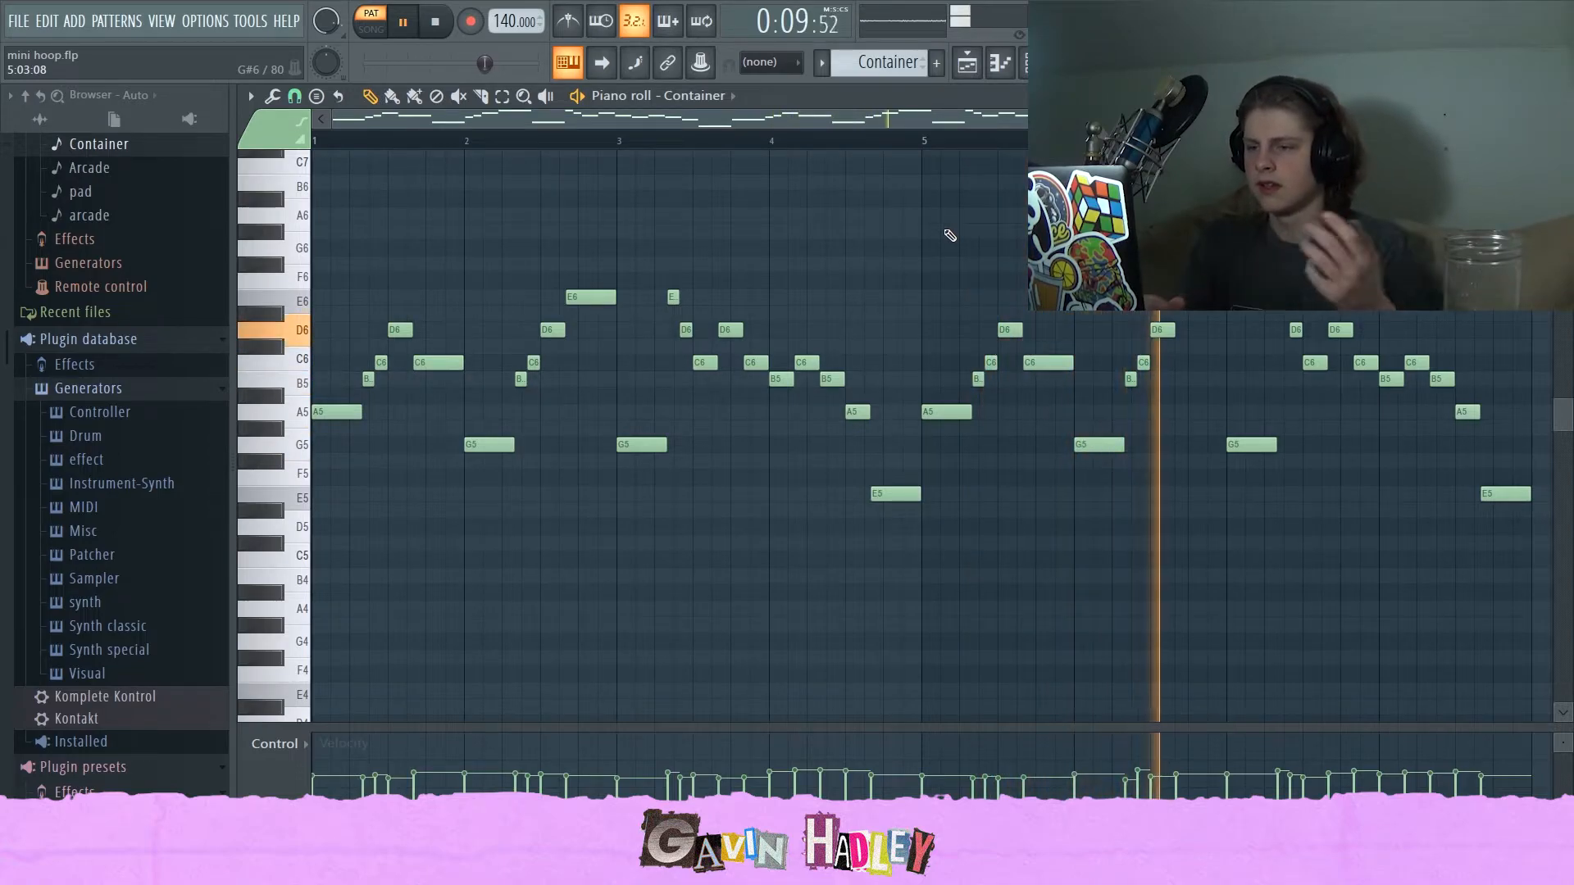
pyautogui.press('space')
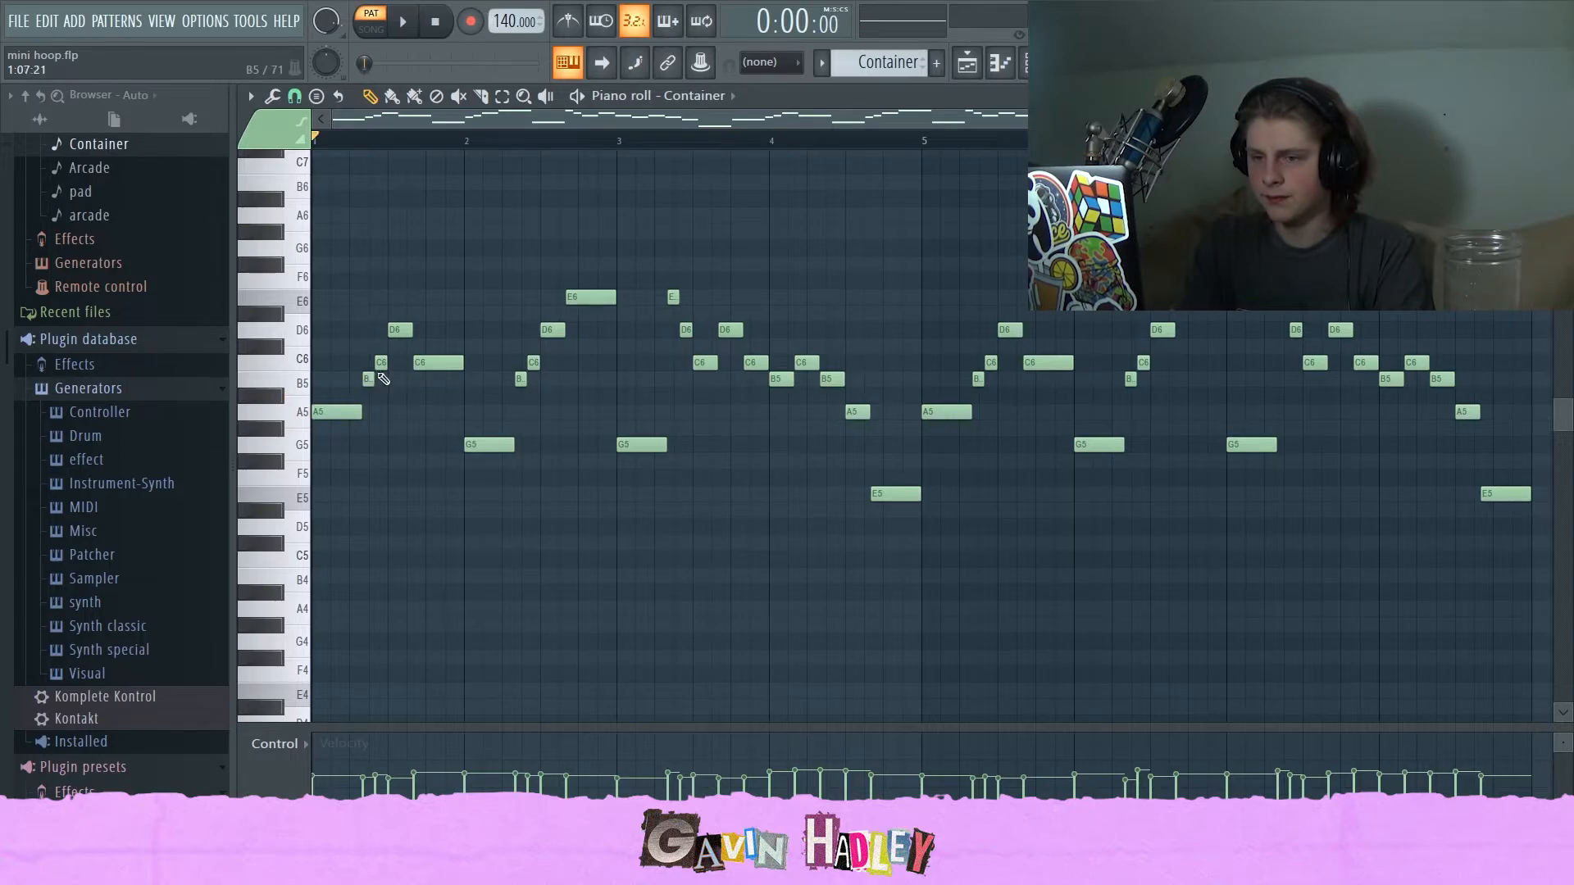
# Audition the C6, G5, E5 and A5 notes of the Container melody one by one.
pyautogui.click(425, 362)
pyautogui.click(474, 446)
pyautogui.click(625, 442)
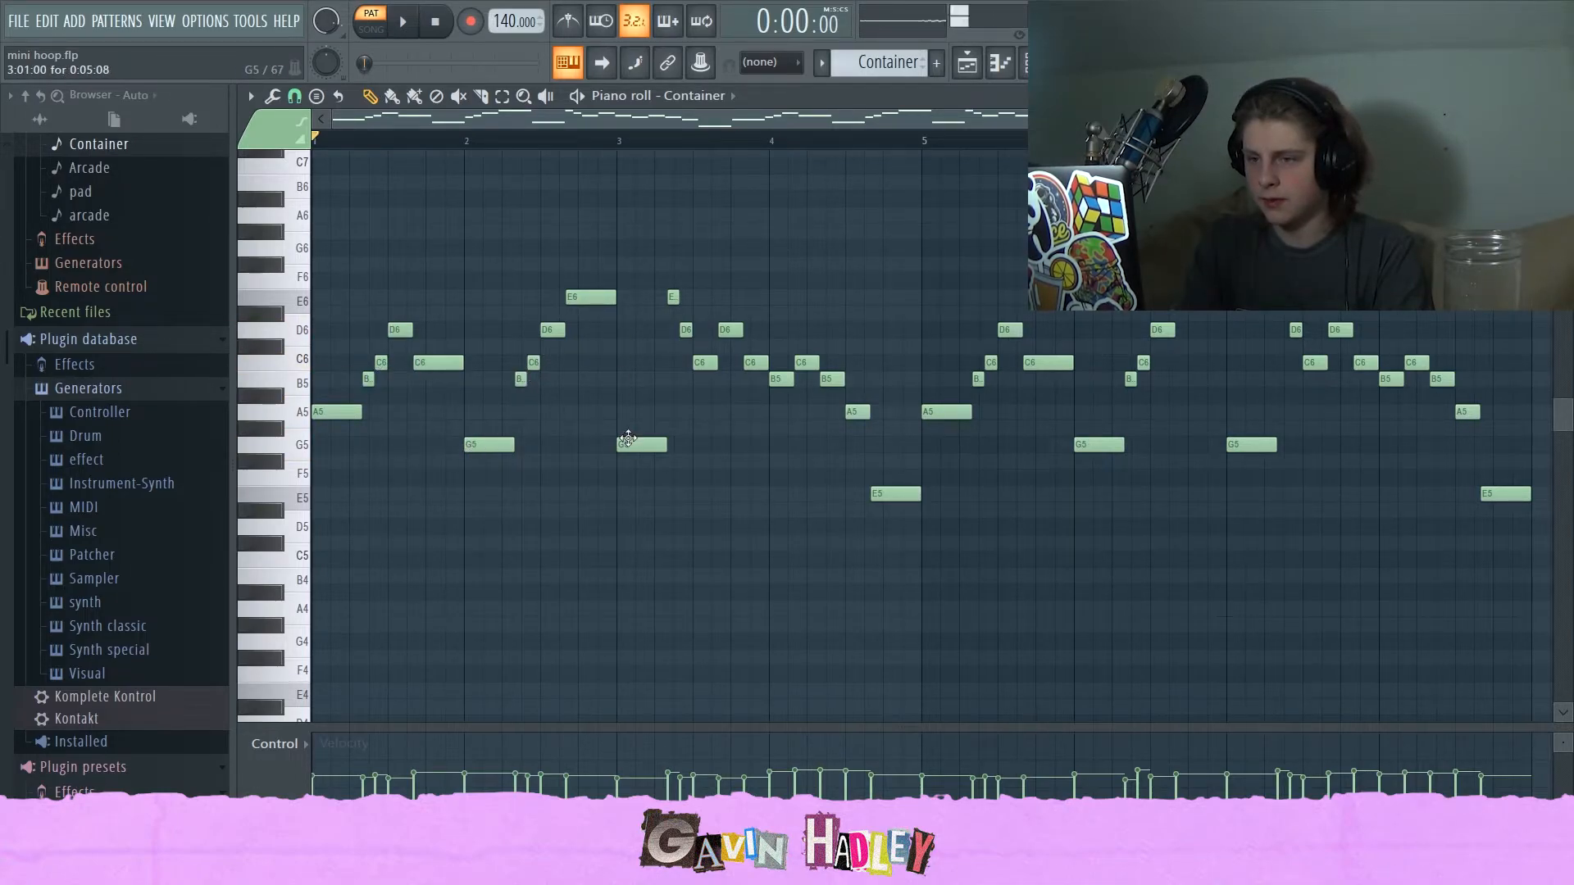
pyautogui.click(877, 493)
pyautogui.click(926, 412)
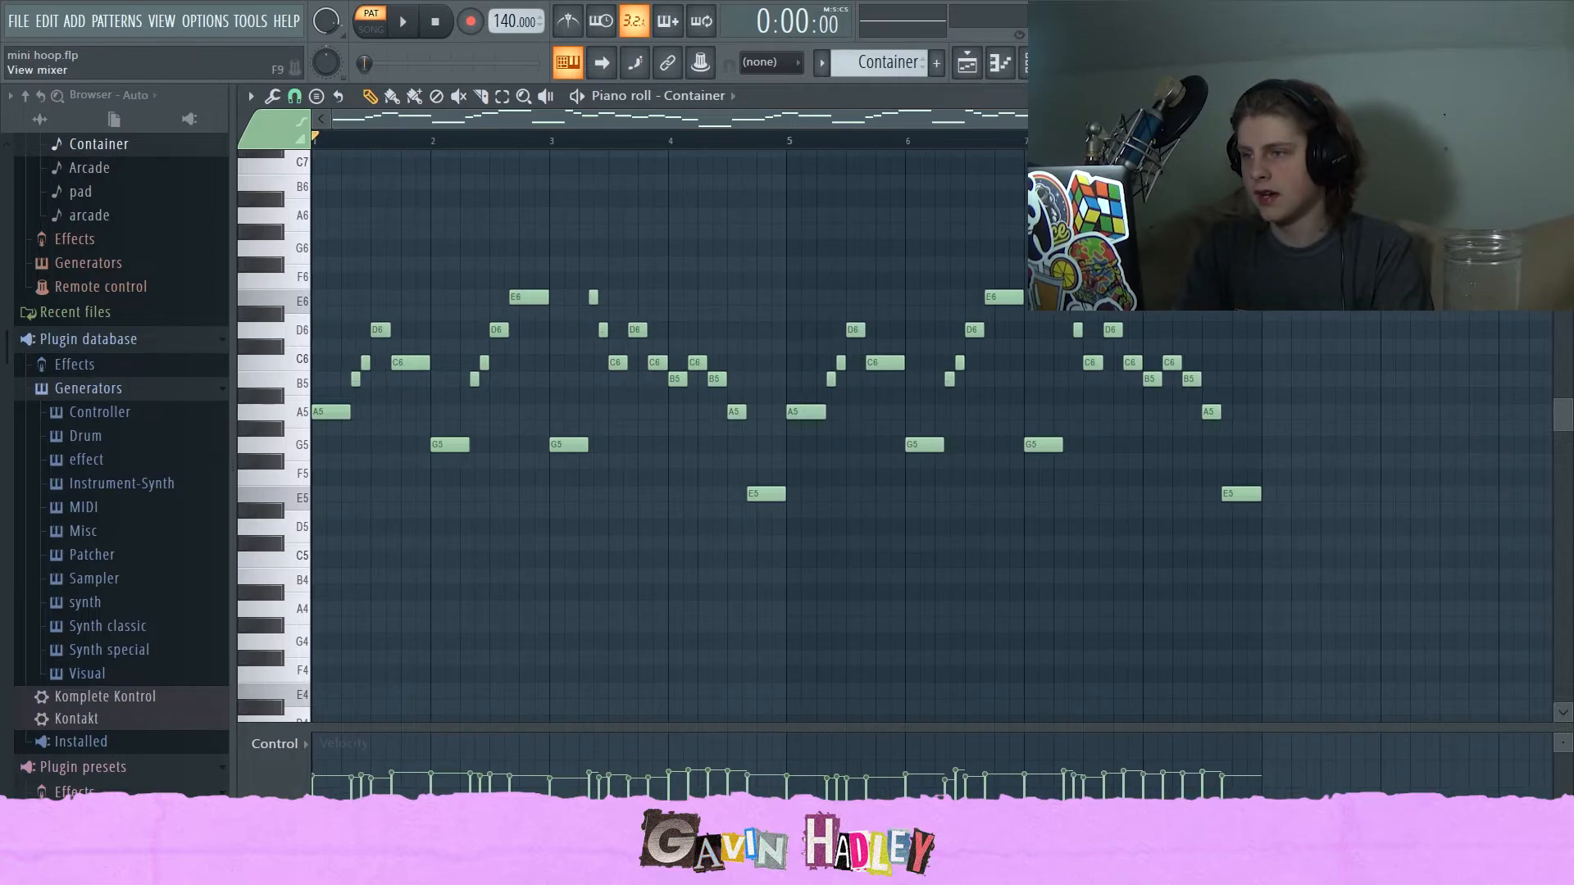
# Toggle the Cassette and PhaseMistress effects on the Kontakt #2 mixer track and listen to playback.
pyautogui.press('F9')
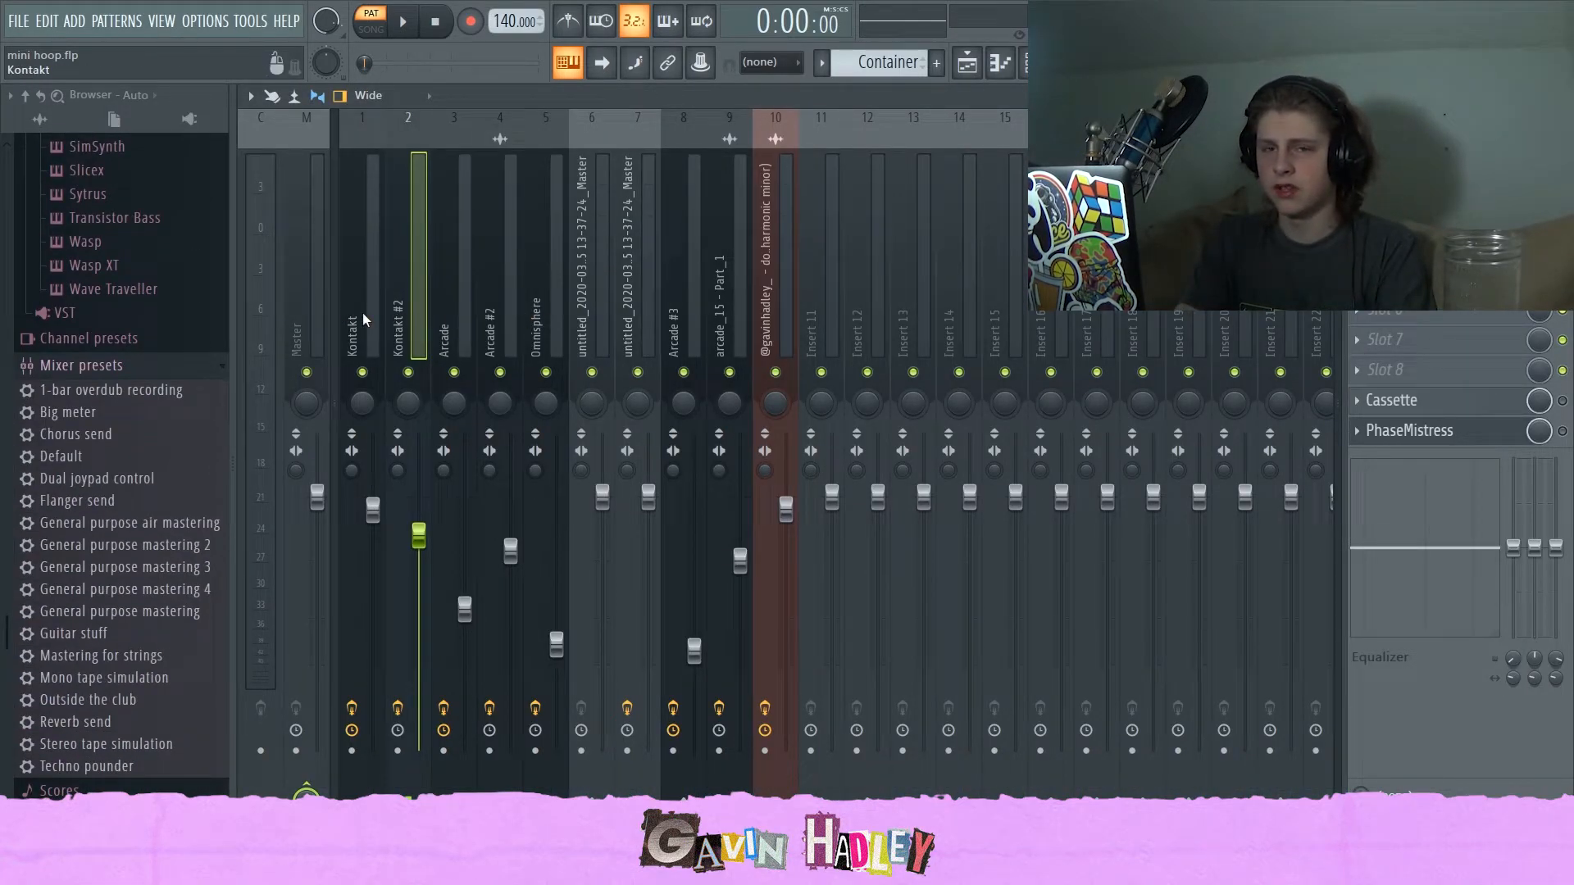
pyautogui.click(1562, 401)
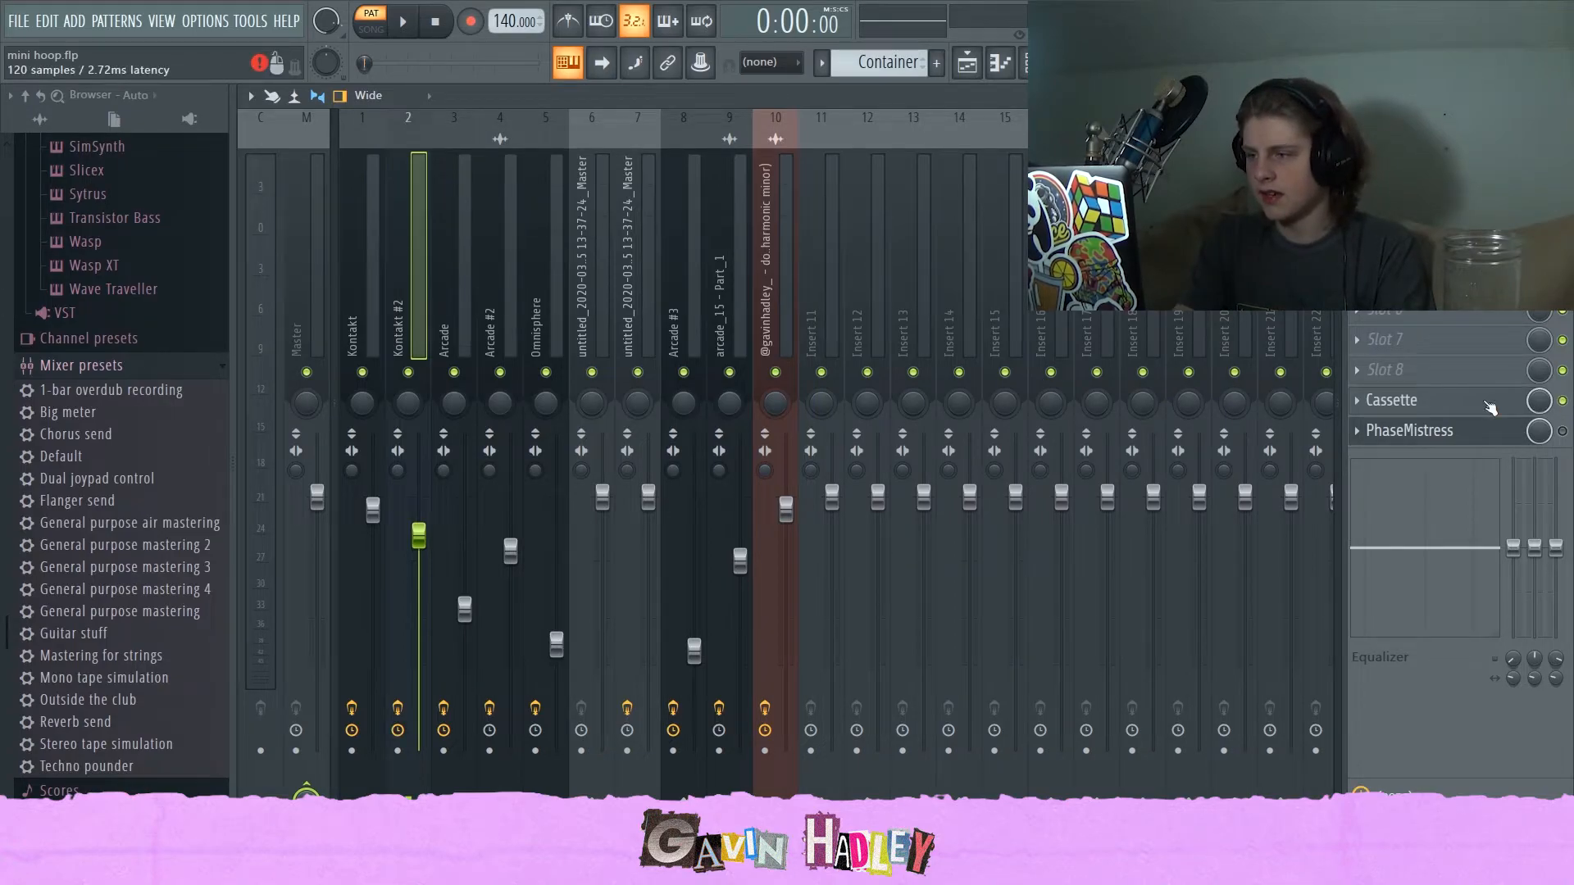
pyautogui.click(1484, 408)
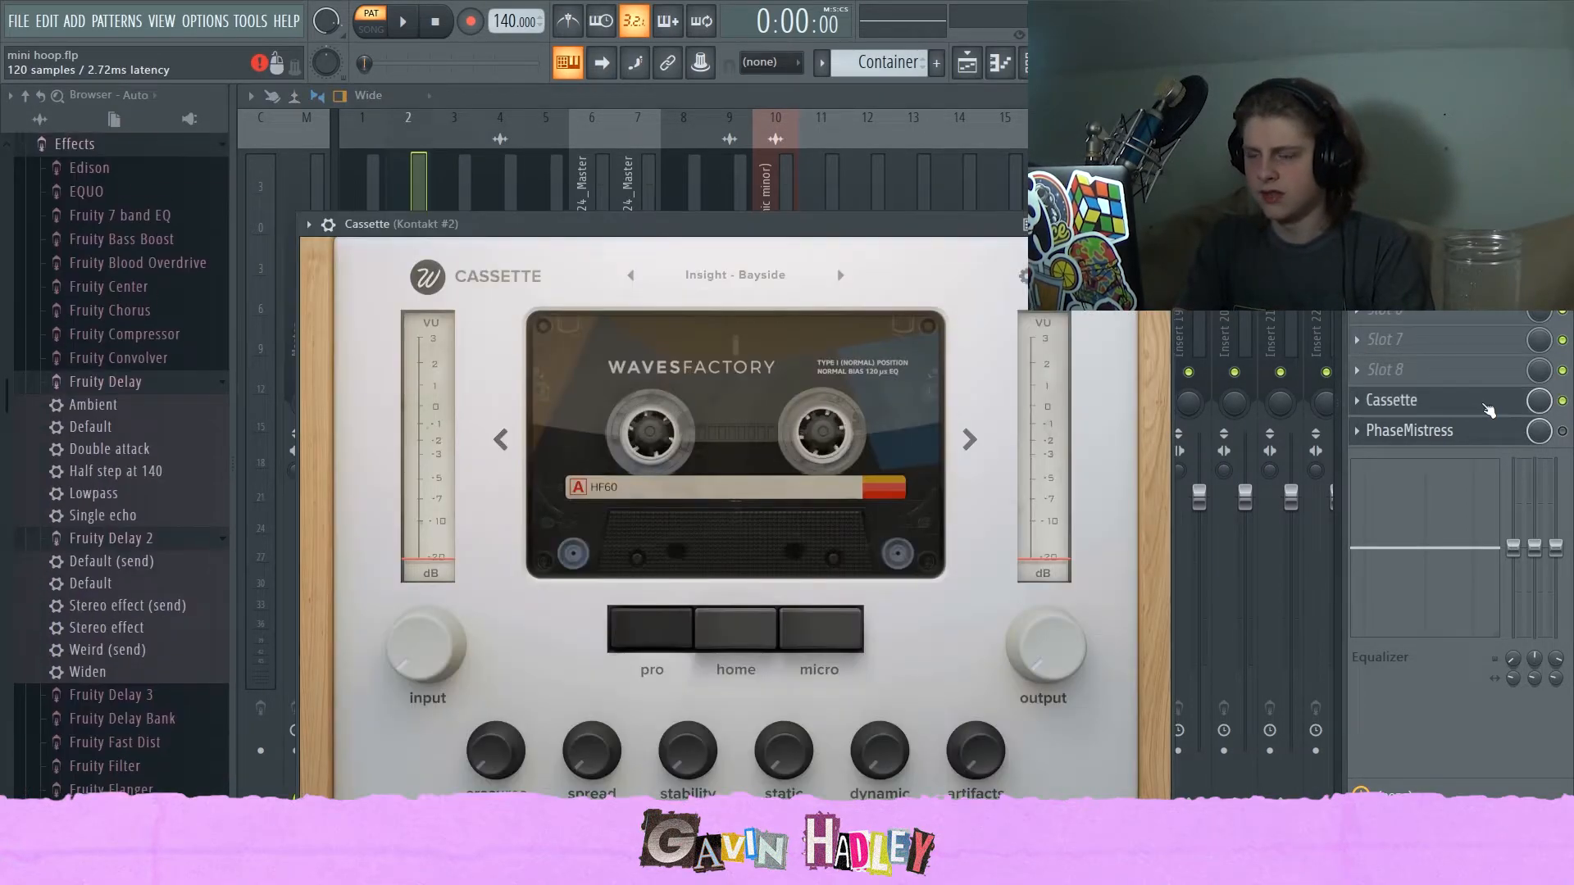
pyautogui.click(1491, 414)
pyautogui.click(1563, 431)
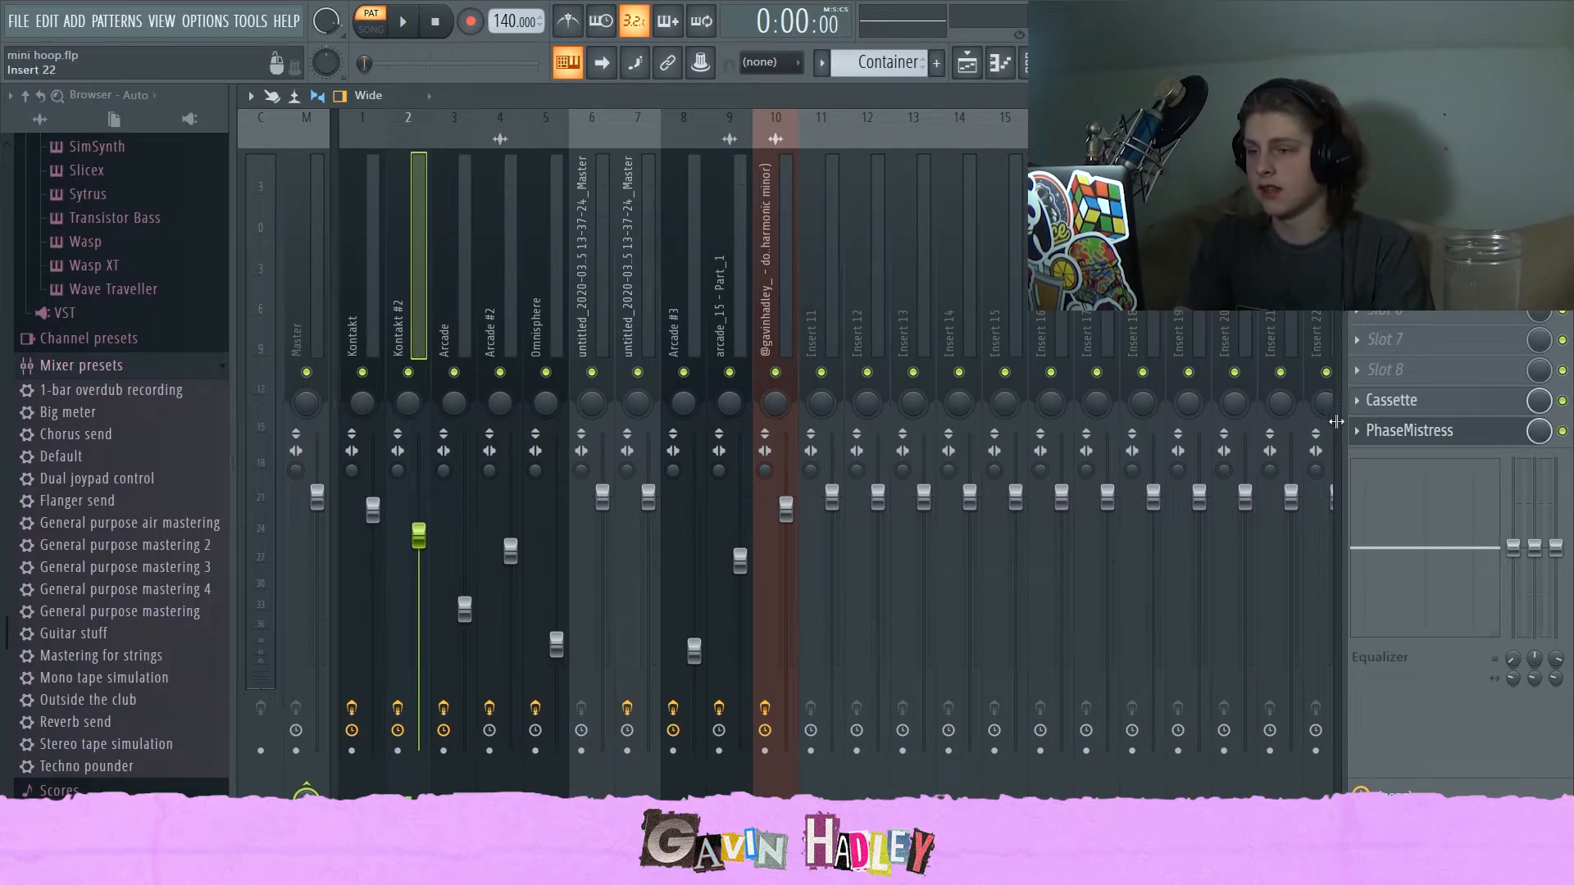
pyautogui.press('space')
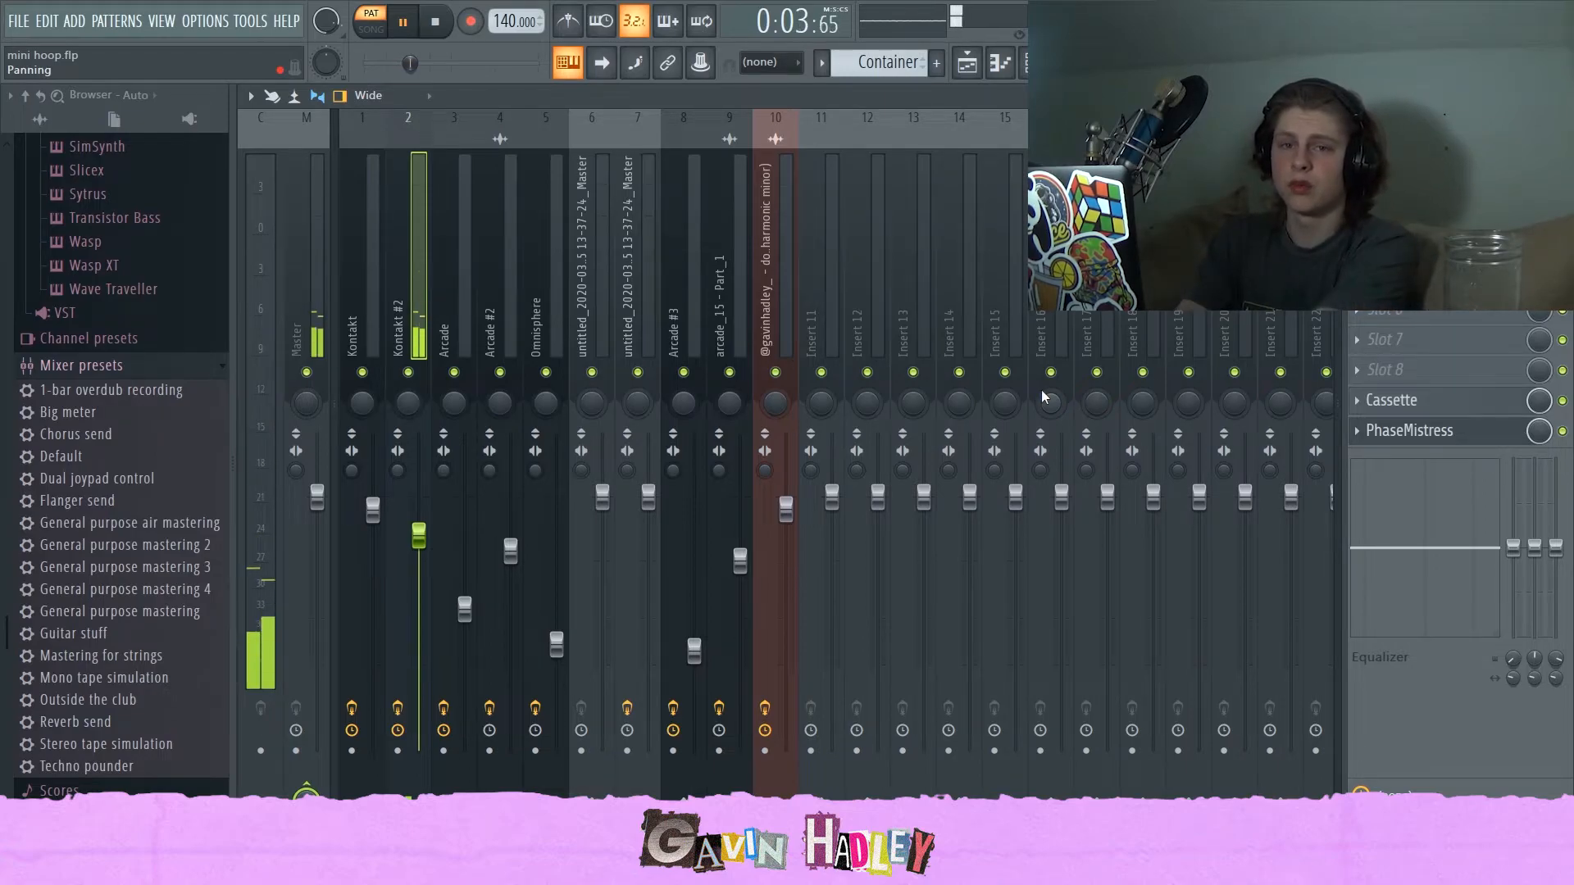
pyautogui.press('space')
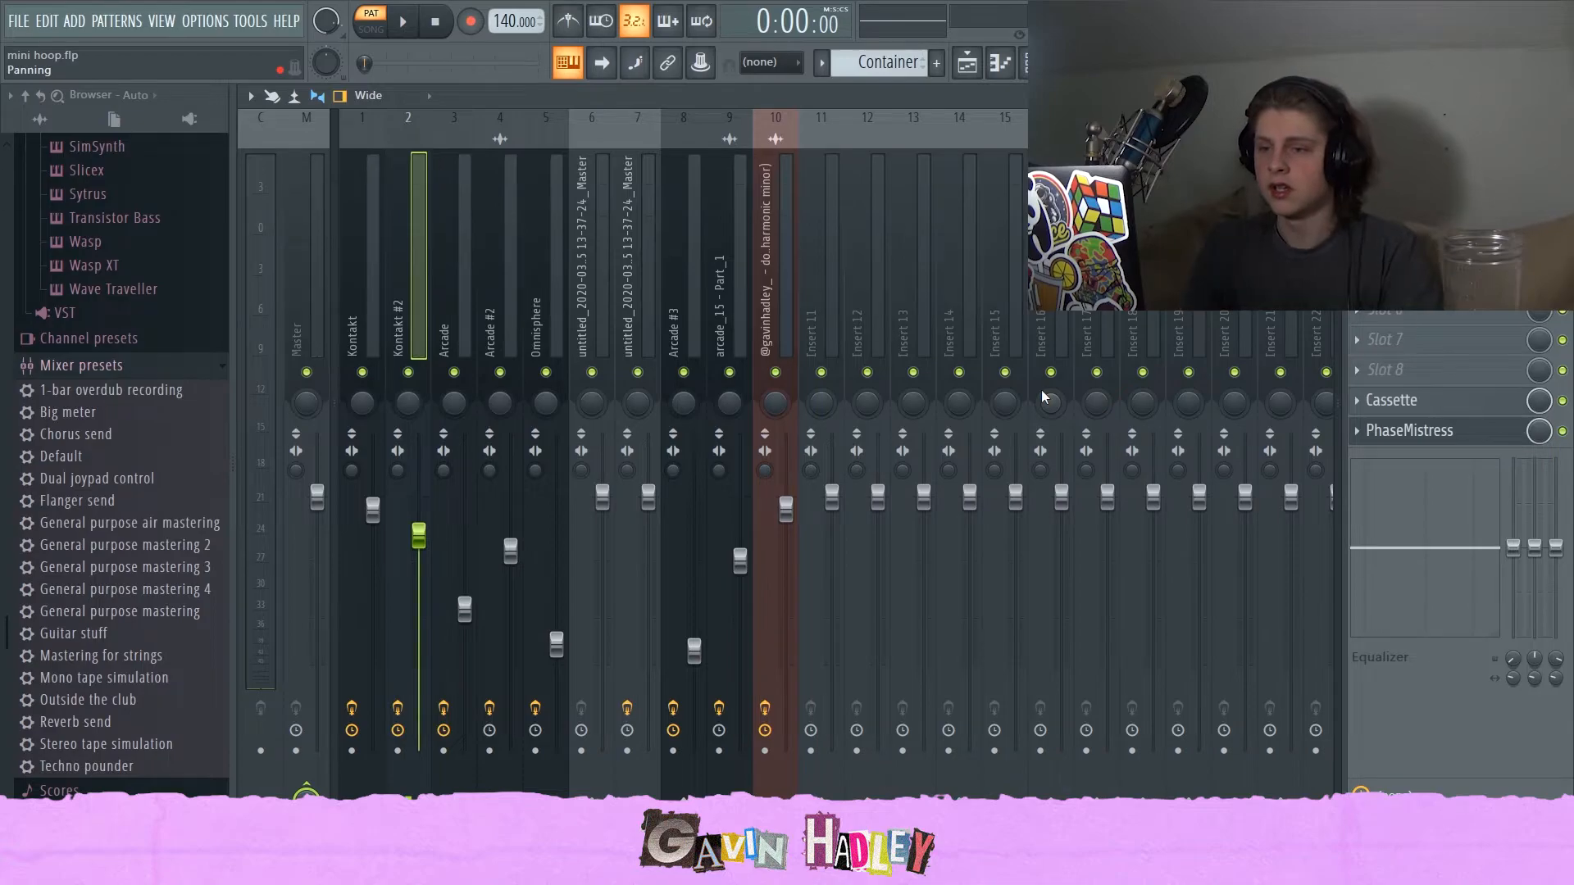
pyautogui.click(976, 65)
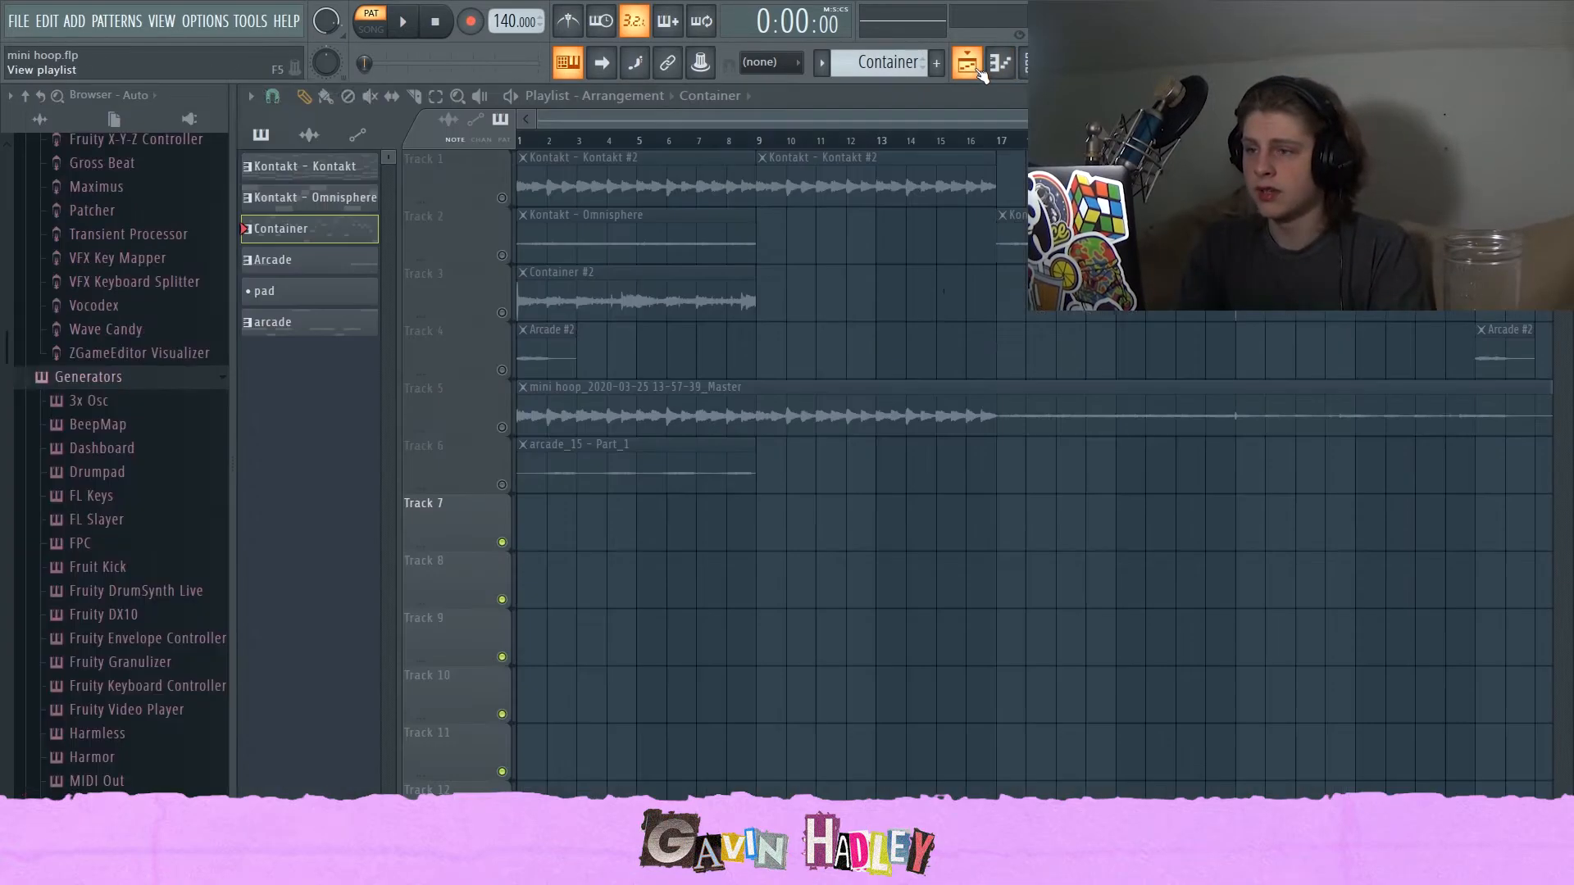
pyautogui.click(840, 560)
pyautogui.rightClick(992, 592)
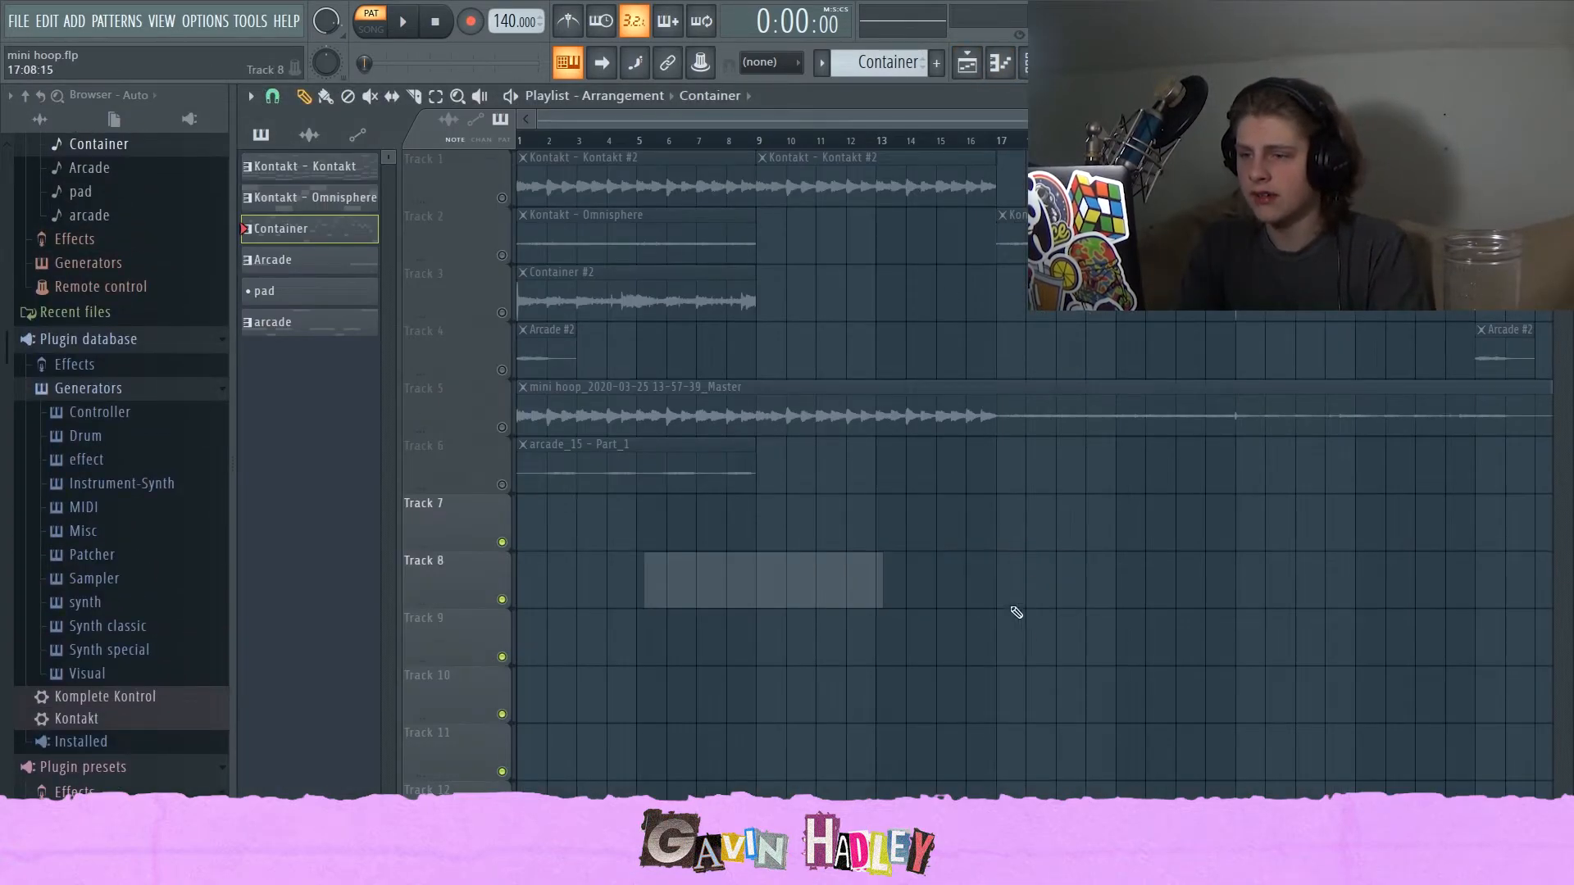
pyautogui.click(753, 604)
pyautogui.rightClick(753, 605)
pyautogui.click(756, 607)
pyautogui.rightClick(755, 607)
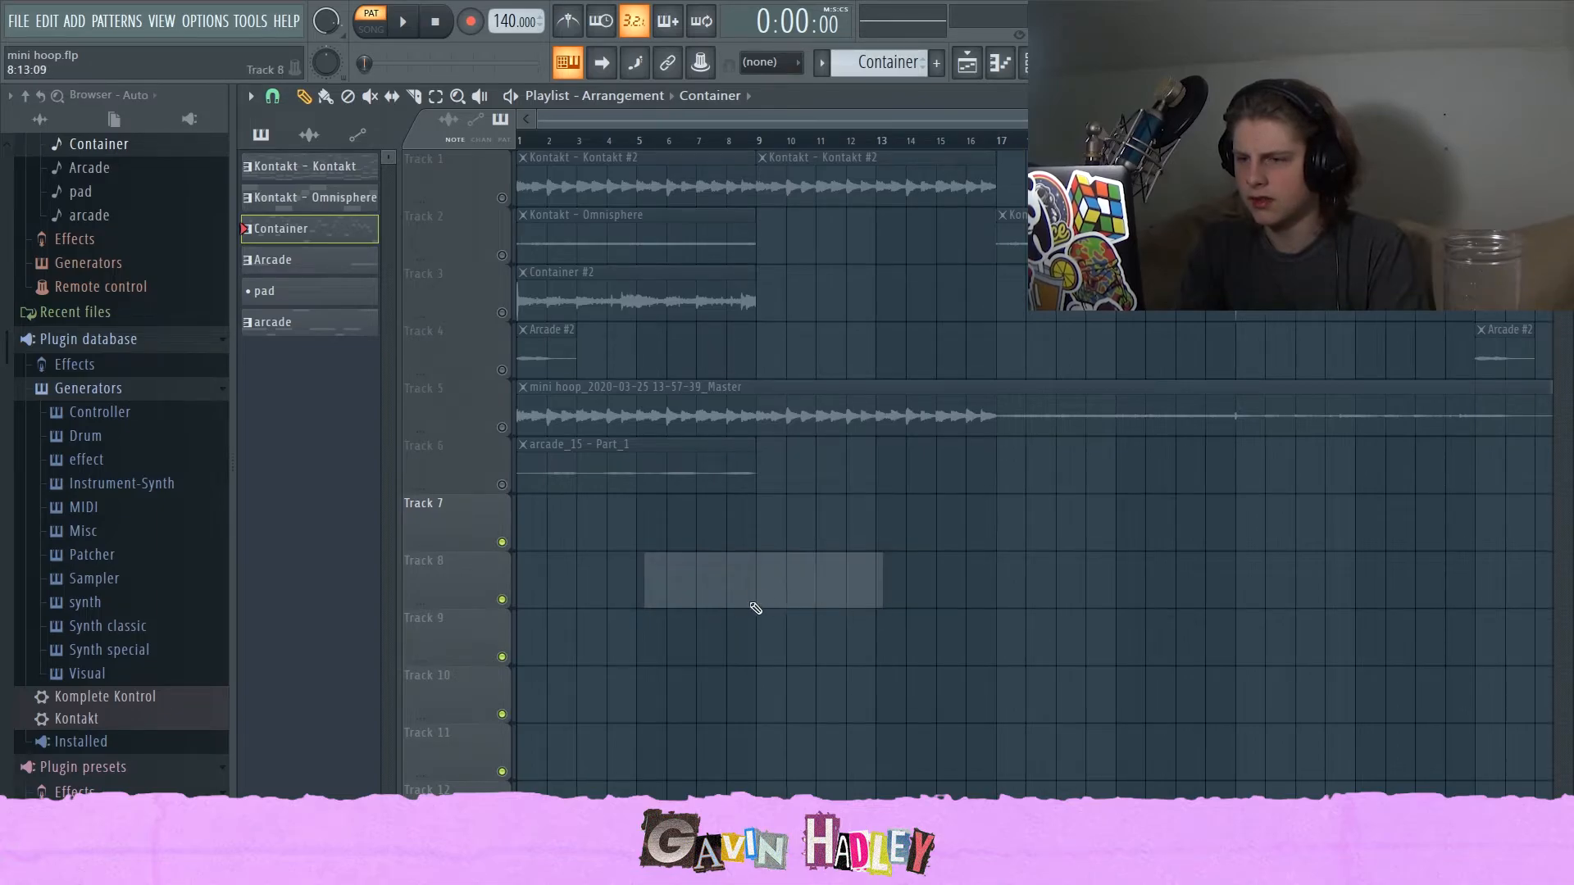
# Open the Kontakt - Omnisphere pattern in the piano roll.
pyautogui.doubleClick(343, 205)
pyautogui.click(526, 97)
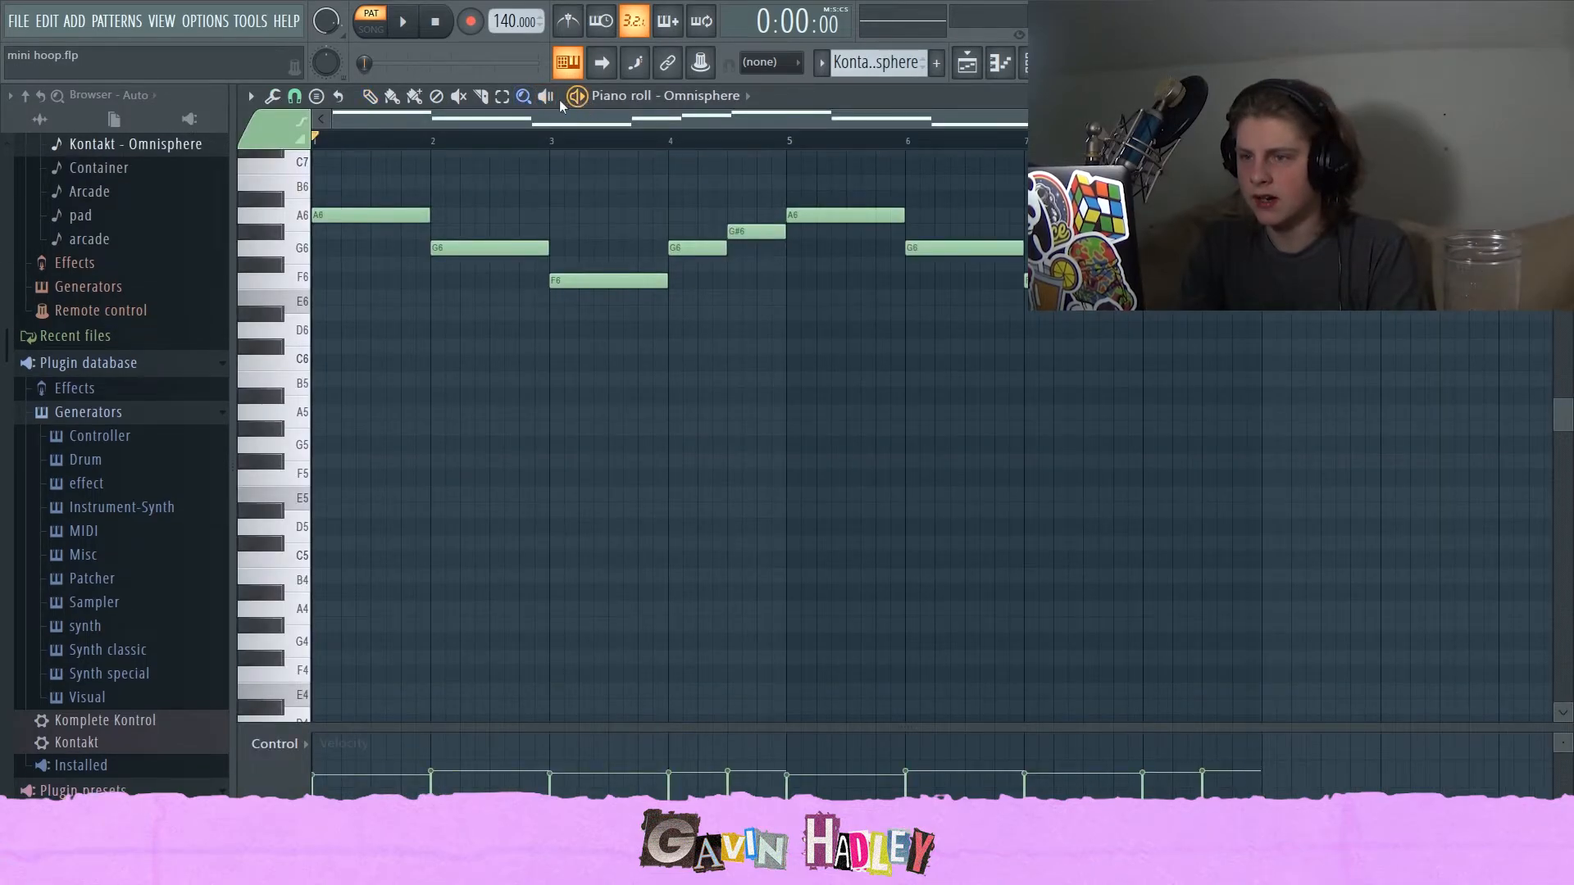
pyautogui.scroll(3, 648, 336)
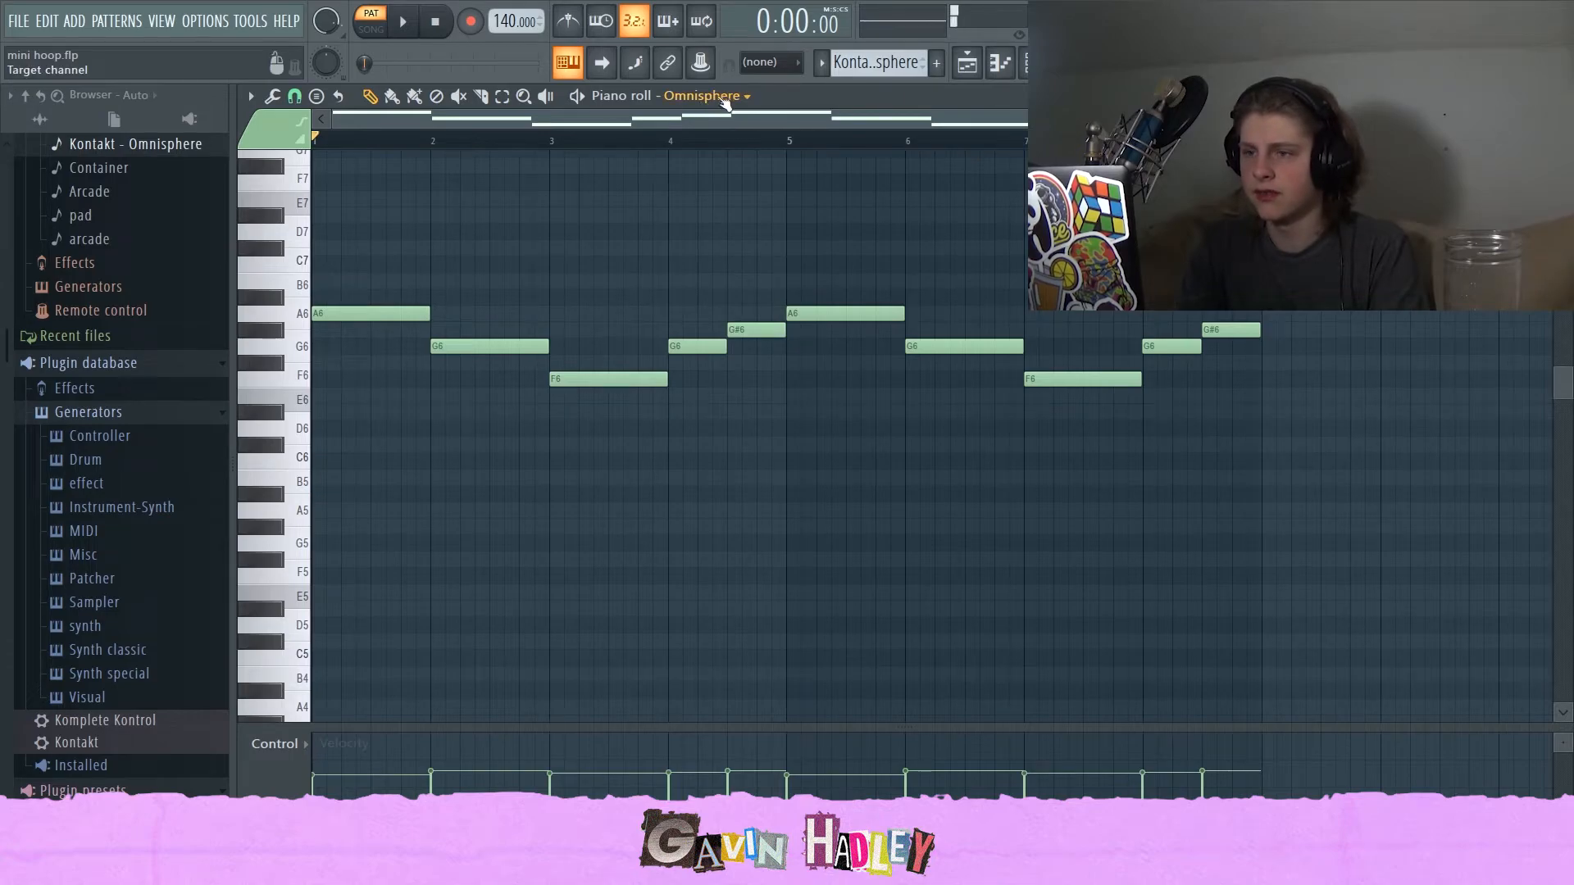
# Open the Omnisphere instrument from the channel rack, then close it and the channel rack.
pyautogui.click(1022, 64)
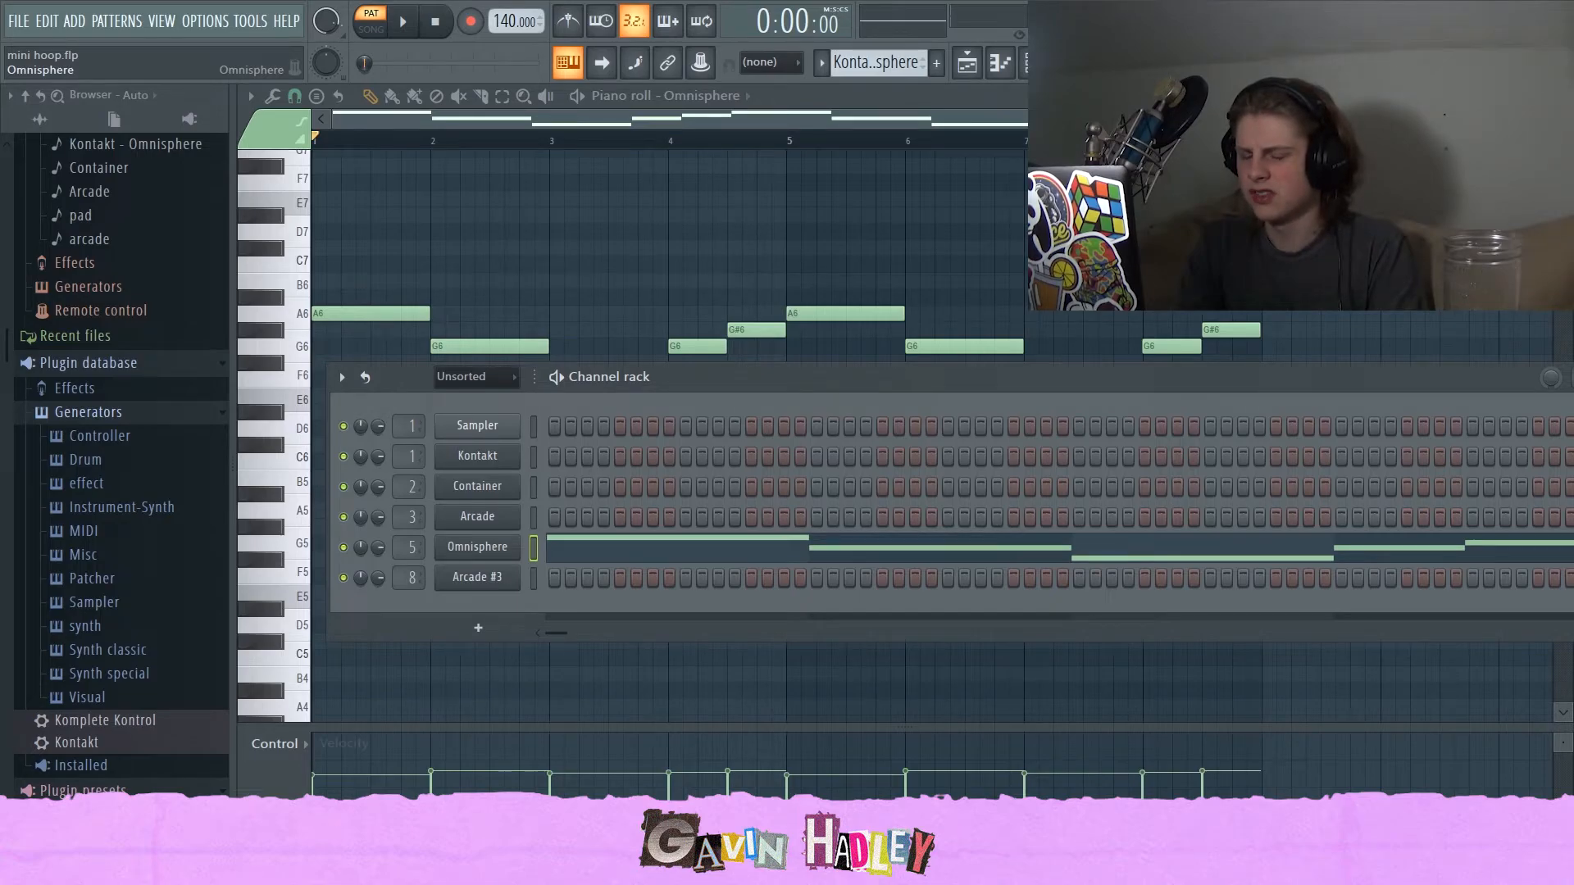
pyautogui.click(478, 547)
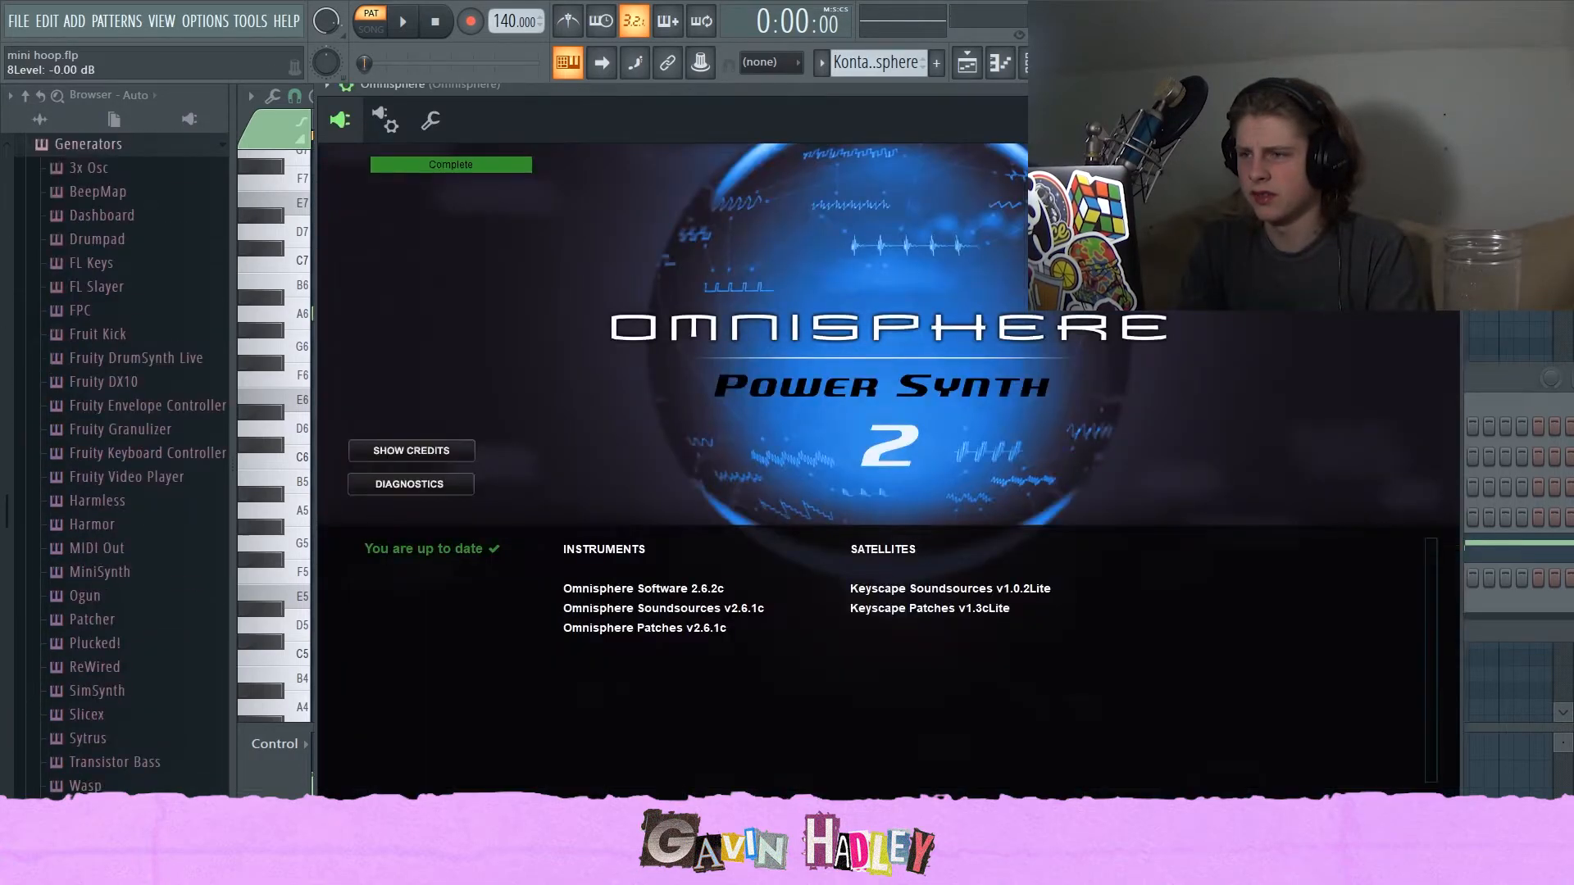
pyautogui.click(1448, 85)
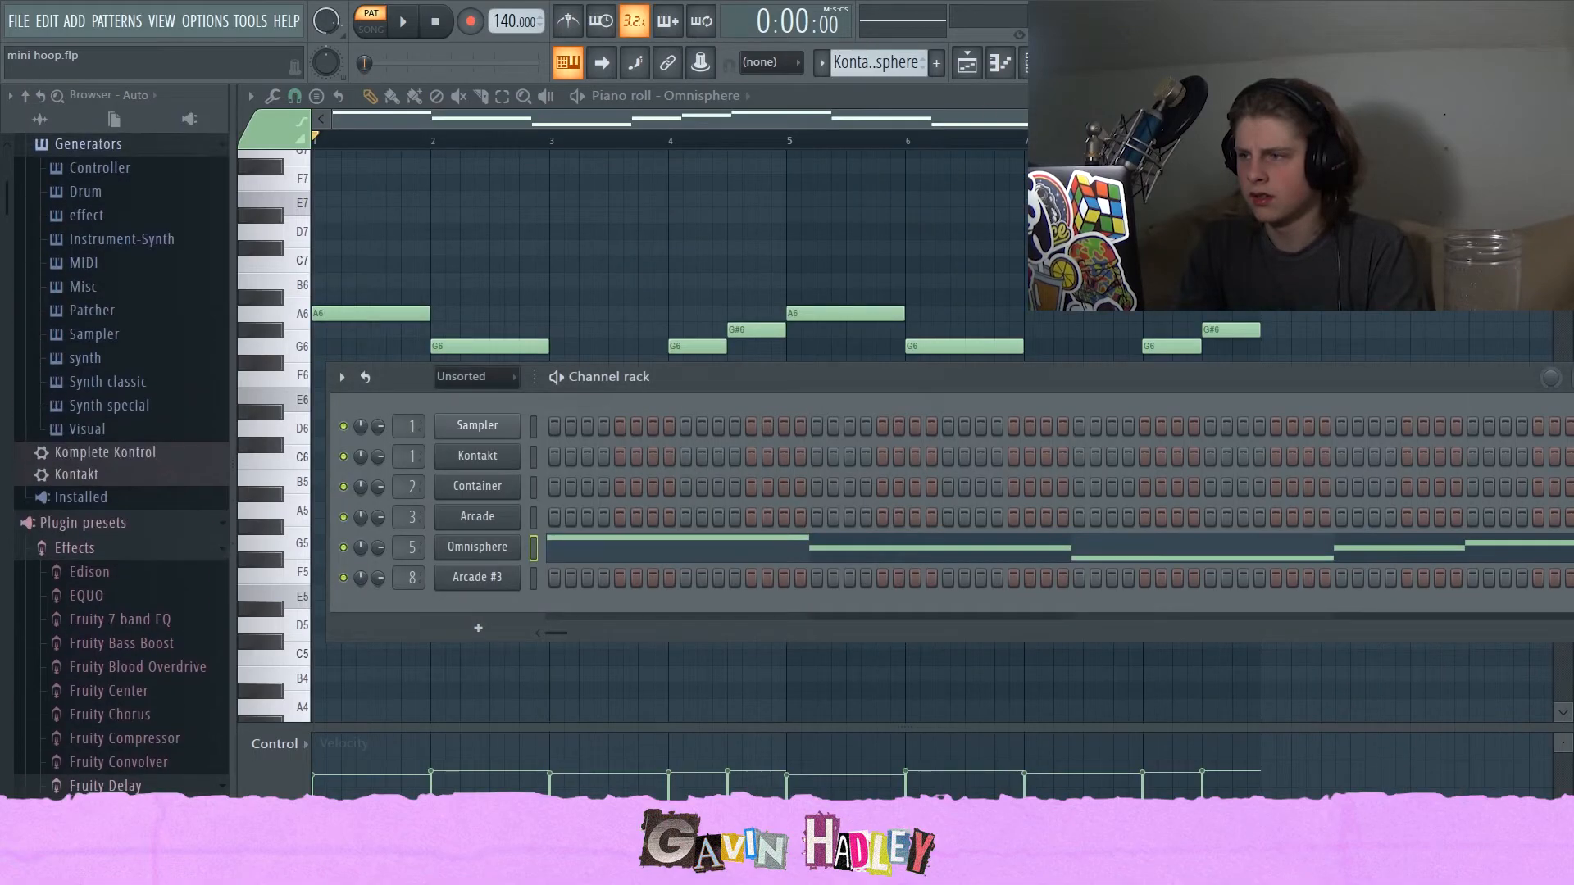
pyautogui.click(915, 115)
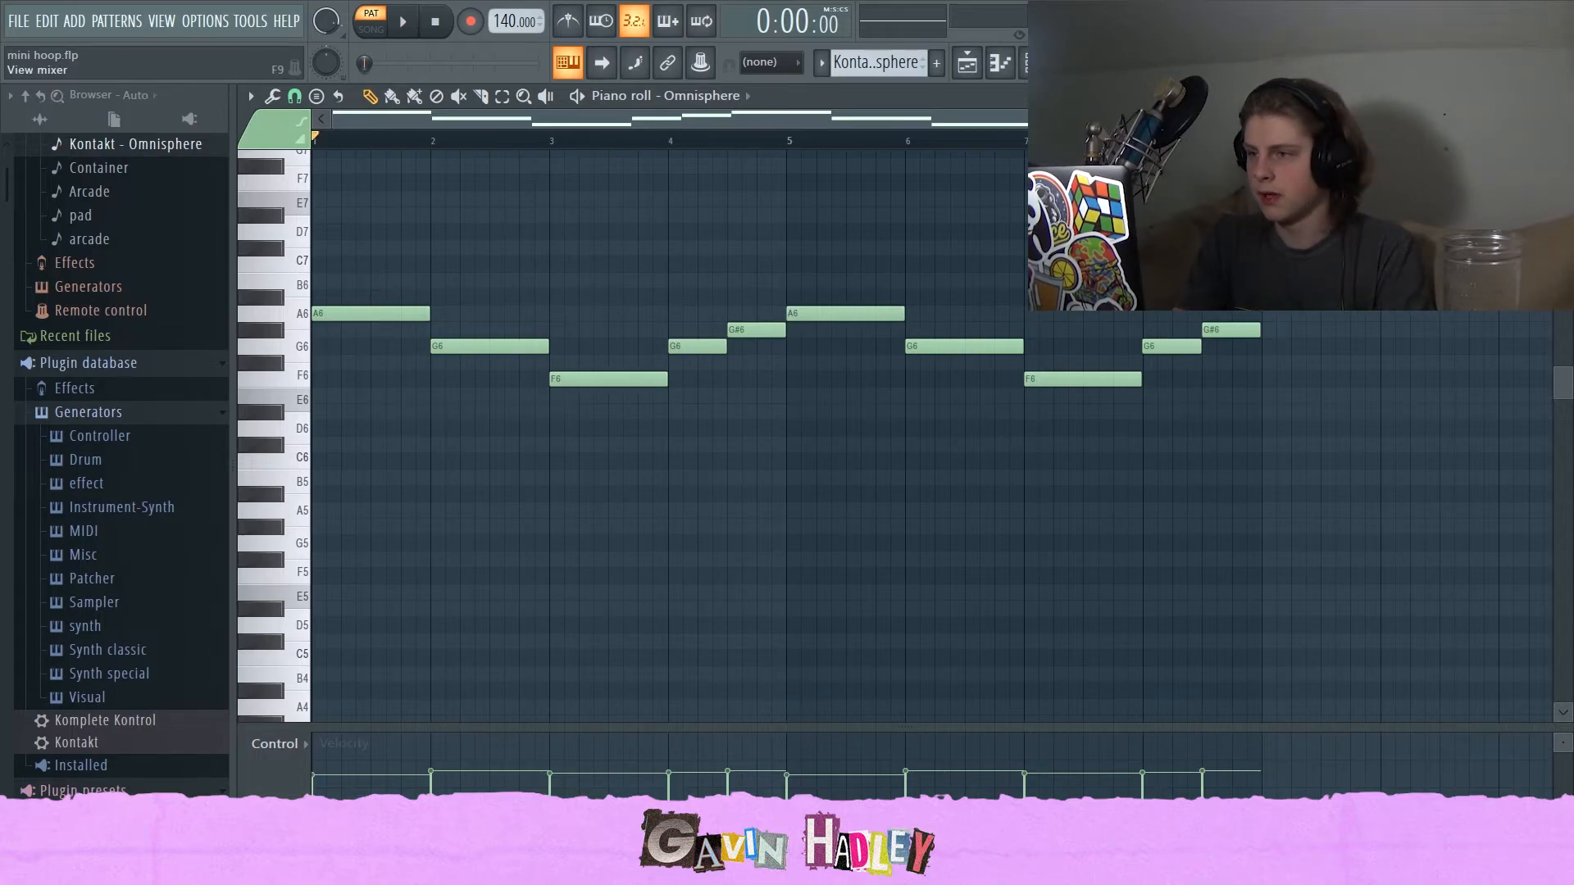
# Open the mixer and play back the project.
pyautogui.press('F9')
pyautogui.press('space')
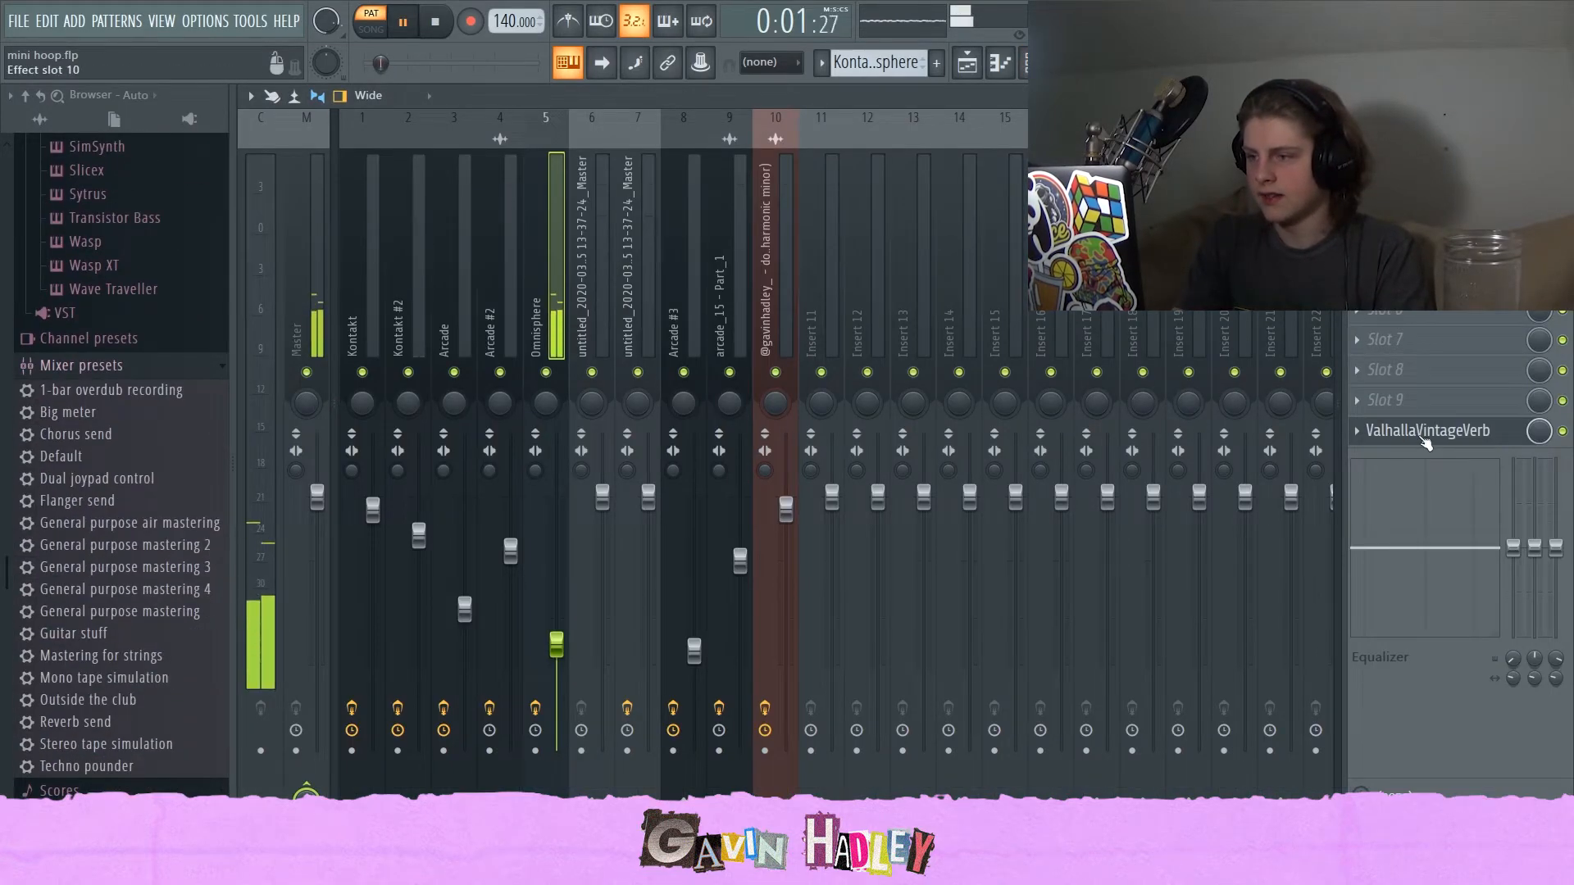
pyautogui.press('space')
pyautogui.press('space')
pyautogui.press('space')
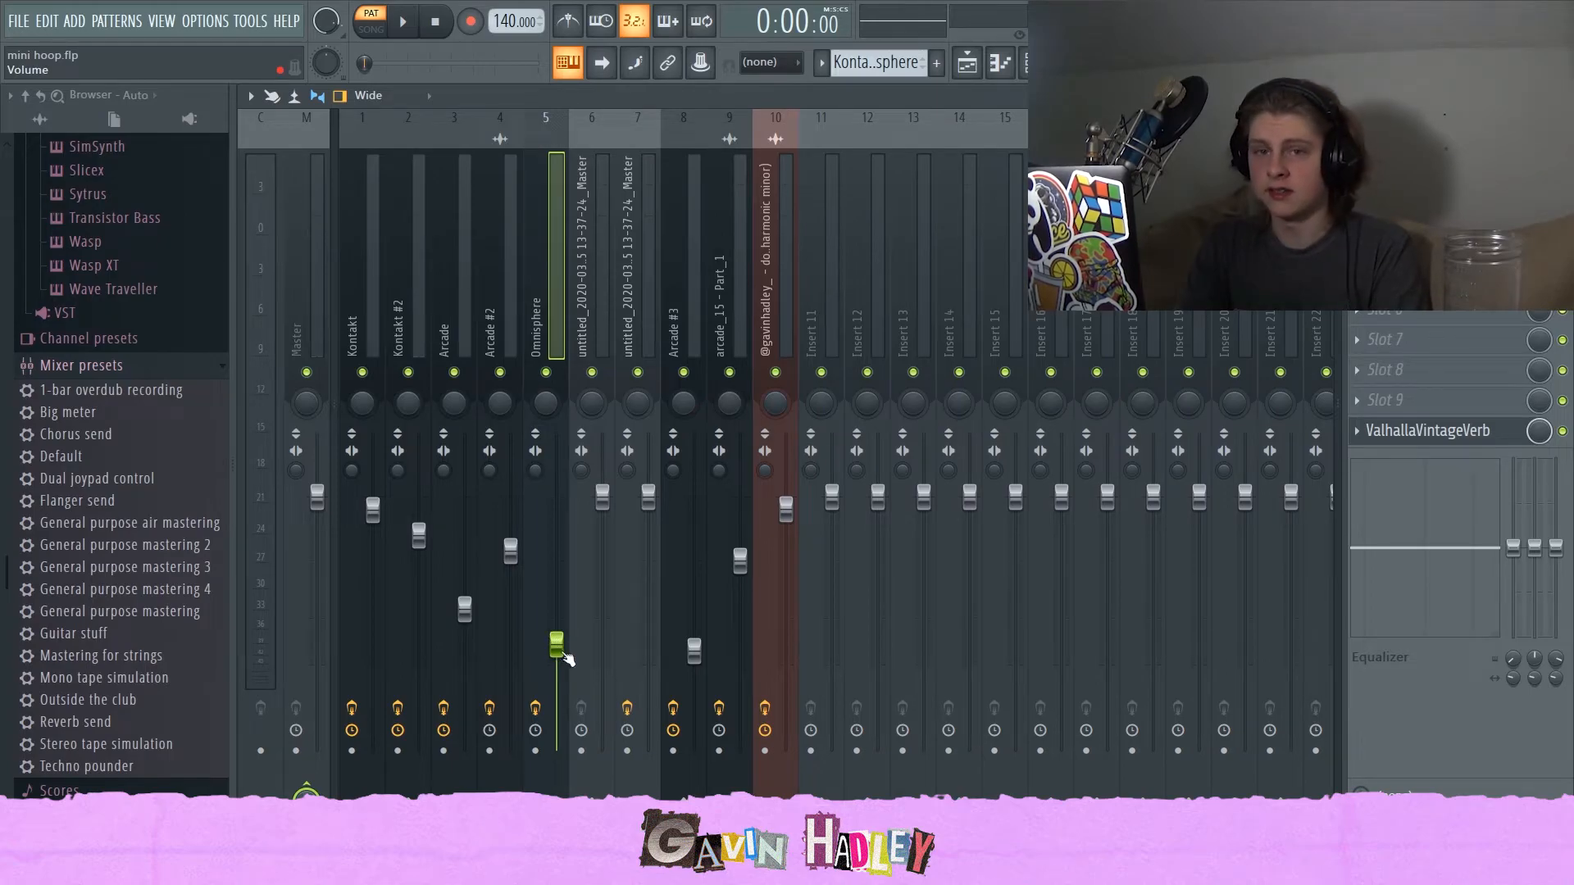
# Unmute tracks 1, 2 and 3 in the playlist and open the Arcade #2 clip's sample settings.
pyautogui.click(967, 63)
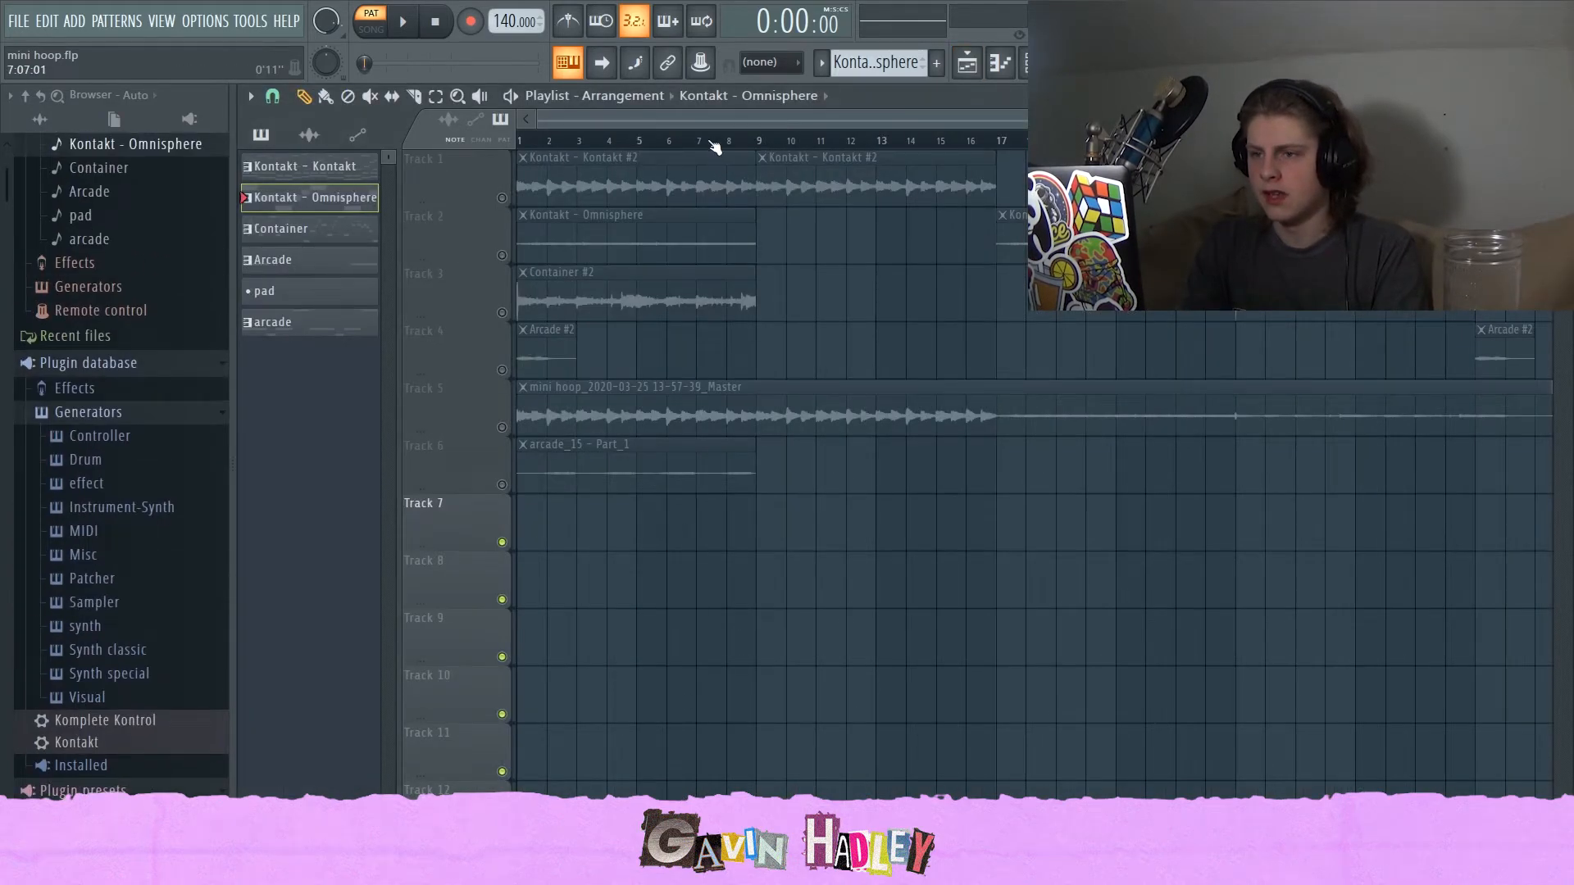
pyautogui.scroll(2, 692, 224)
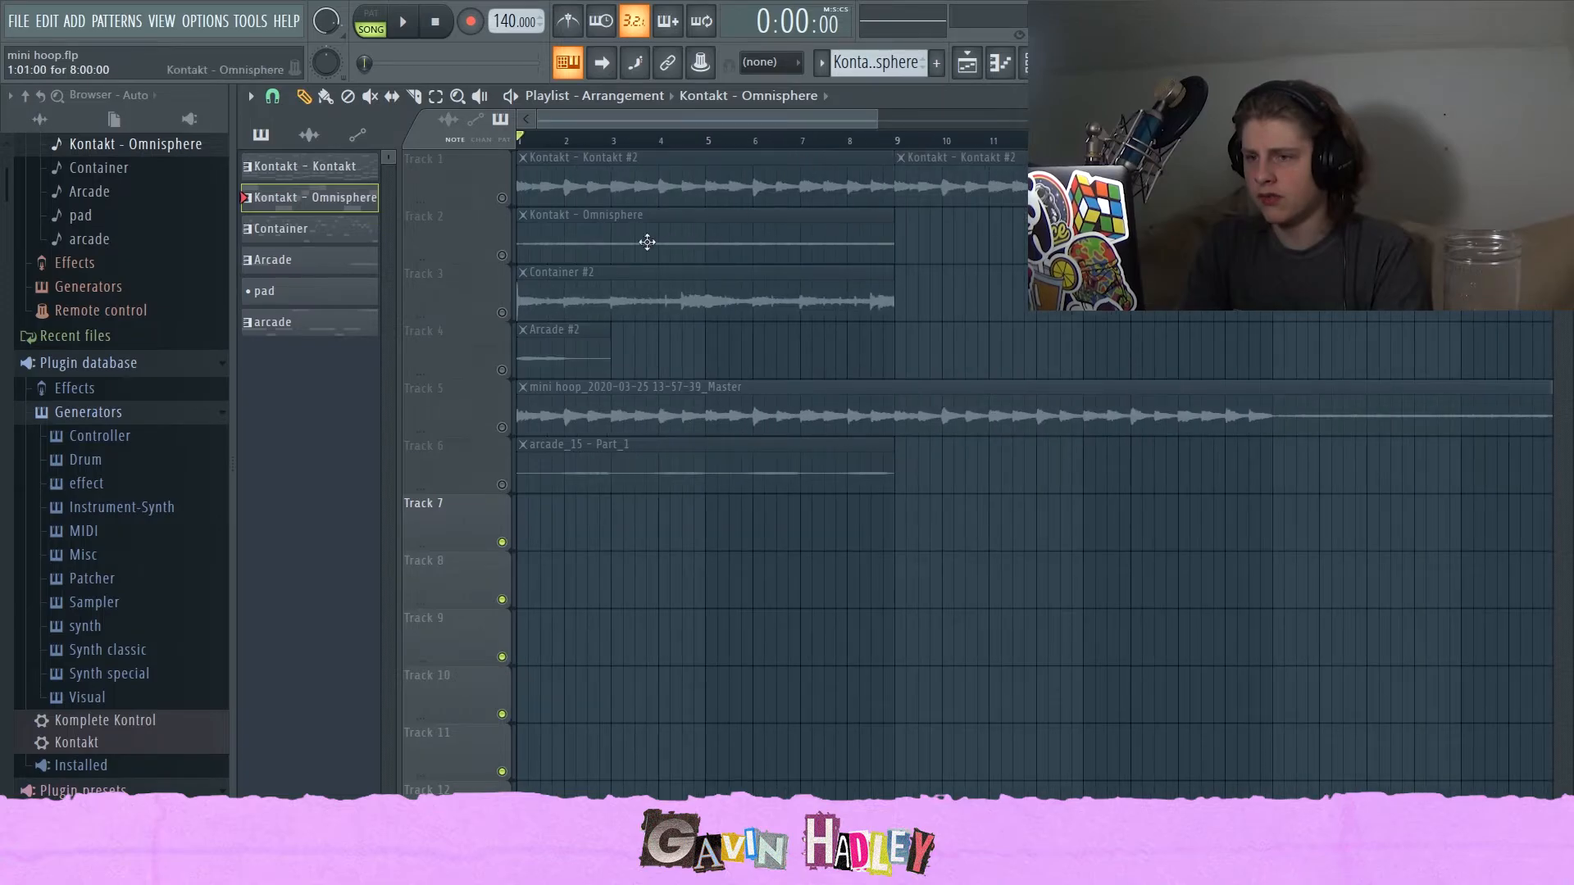
pyautogui.click(502, 198)
pyautogui.click(501, 255)
pyautogui.click(502, 312)
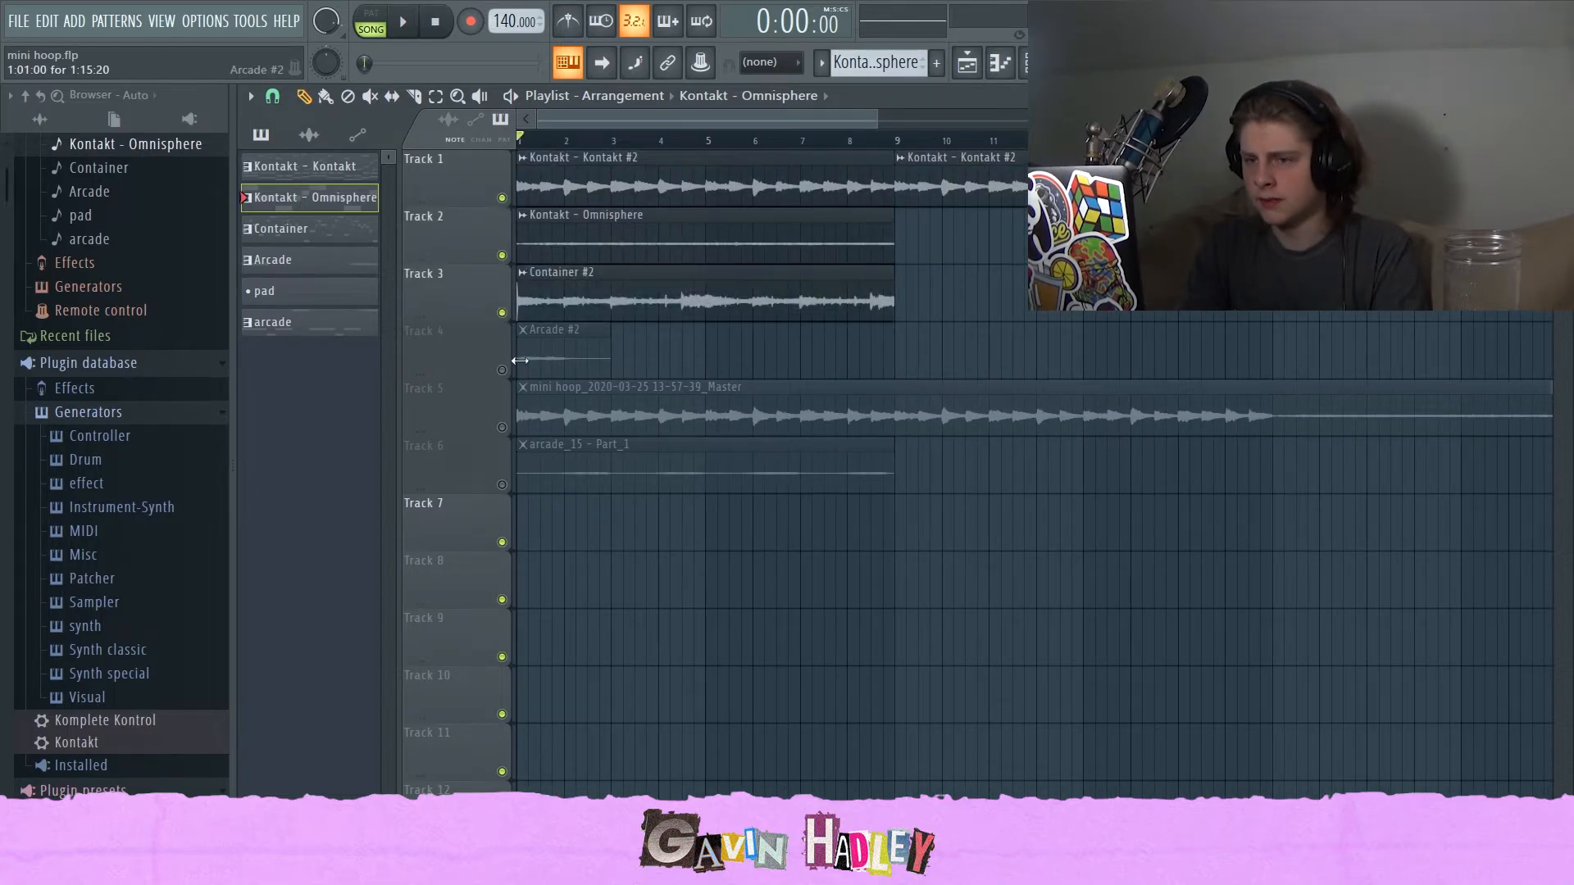
pyautogui.doubleClick(541, 358)
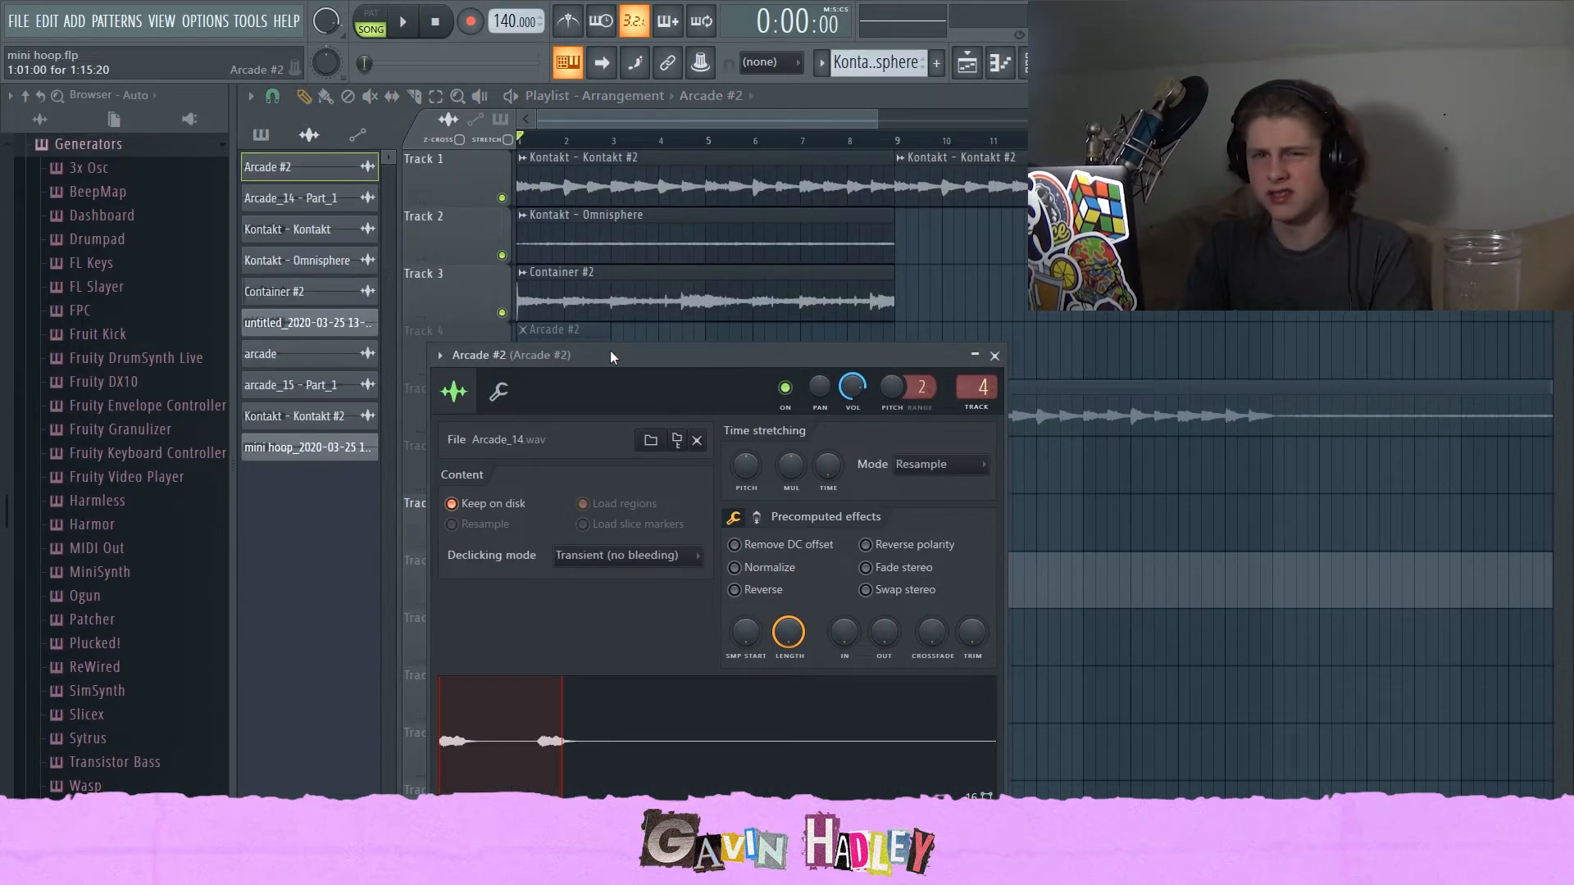
pyautogui.click(800, 115)
# Mute tracks 1 to 3 and unmute Track 4 so the Arcade #2 clip plays alone, then play it.
pyautogui.click(502, 313)
pyautogui.click(502, 255)
pyautogui.click(502, 198)
pyautogui.click(502, 369)
pyautogui.press('space')
pyautogui.press('space')
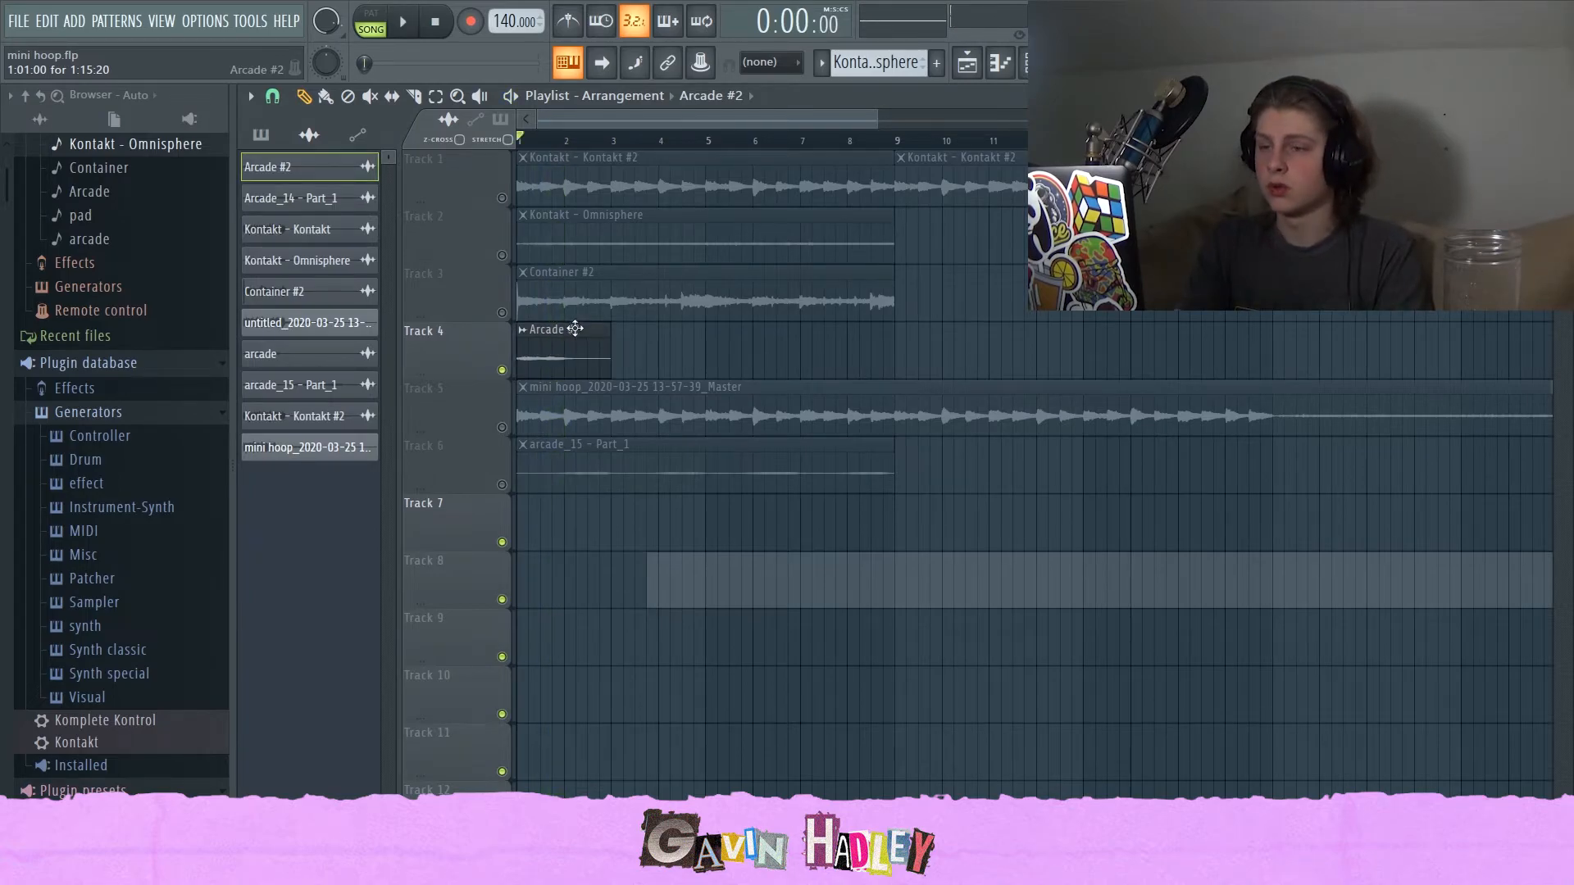
# Open the mixer and inspect the ValhallaVintageVerb slot on the Arcade #2 track.
pyautogui.moveTo(875, 120); pyautogui.dragTo(720, 121)
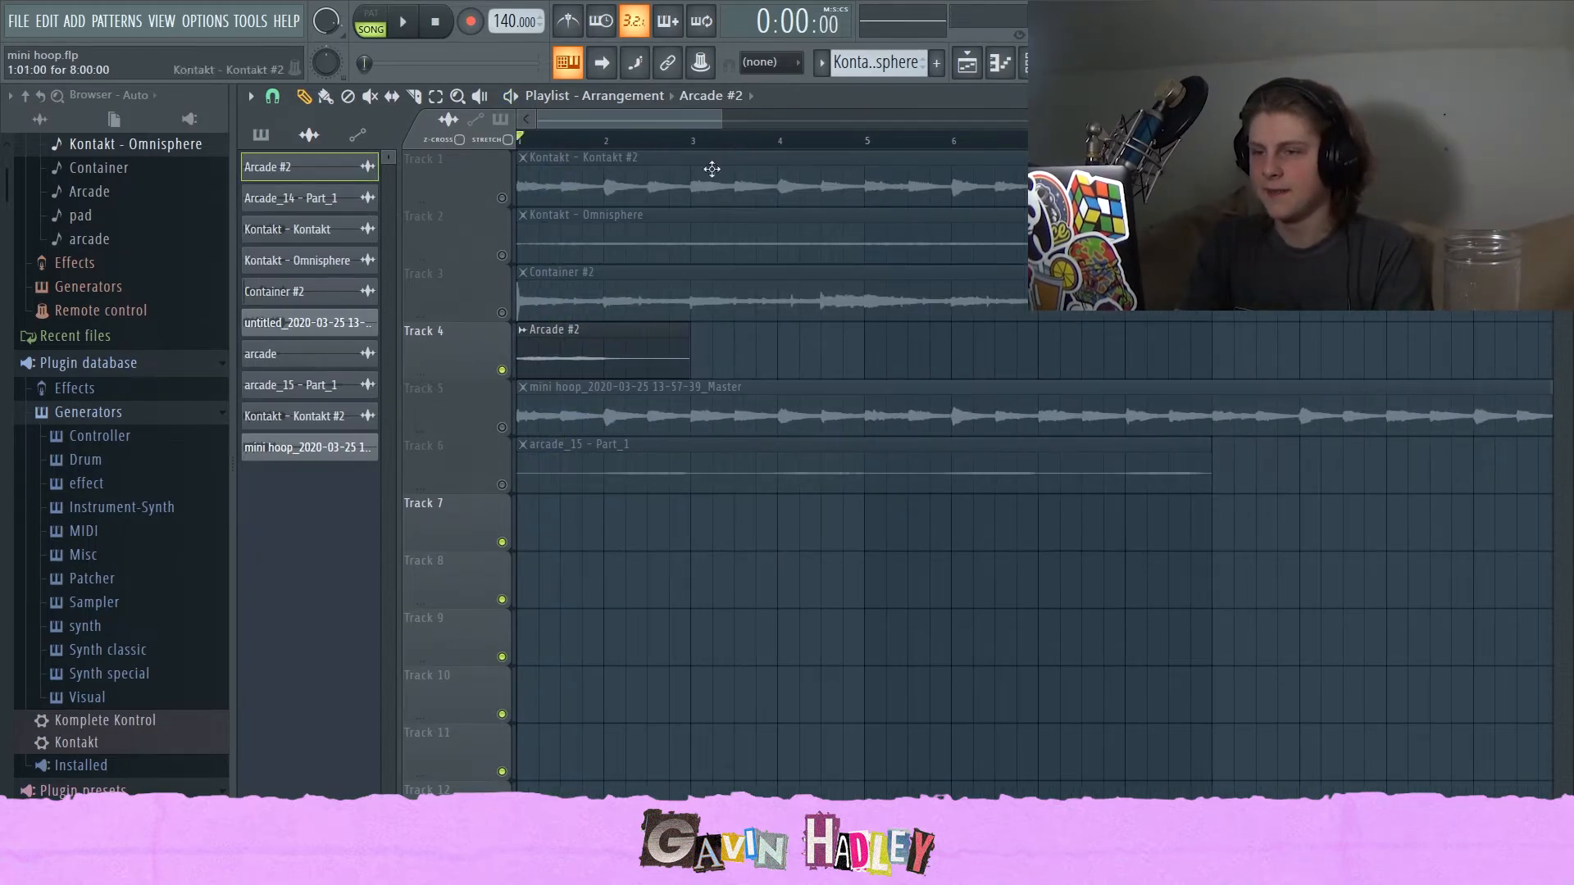
pyautogui.click(1066, 63)
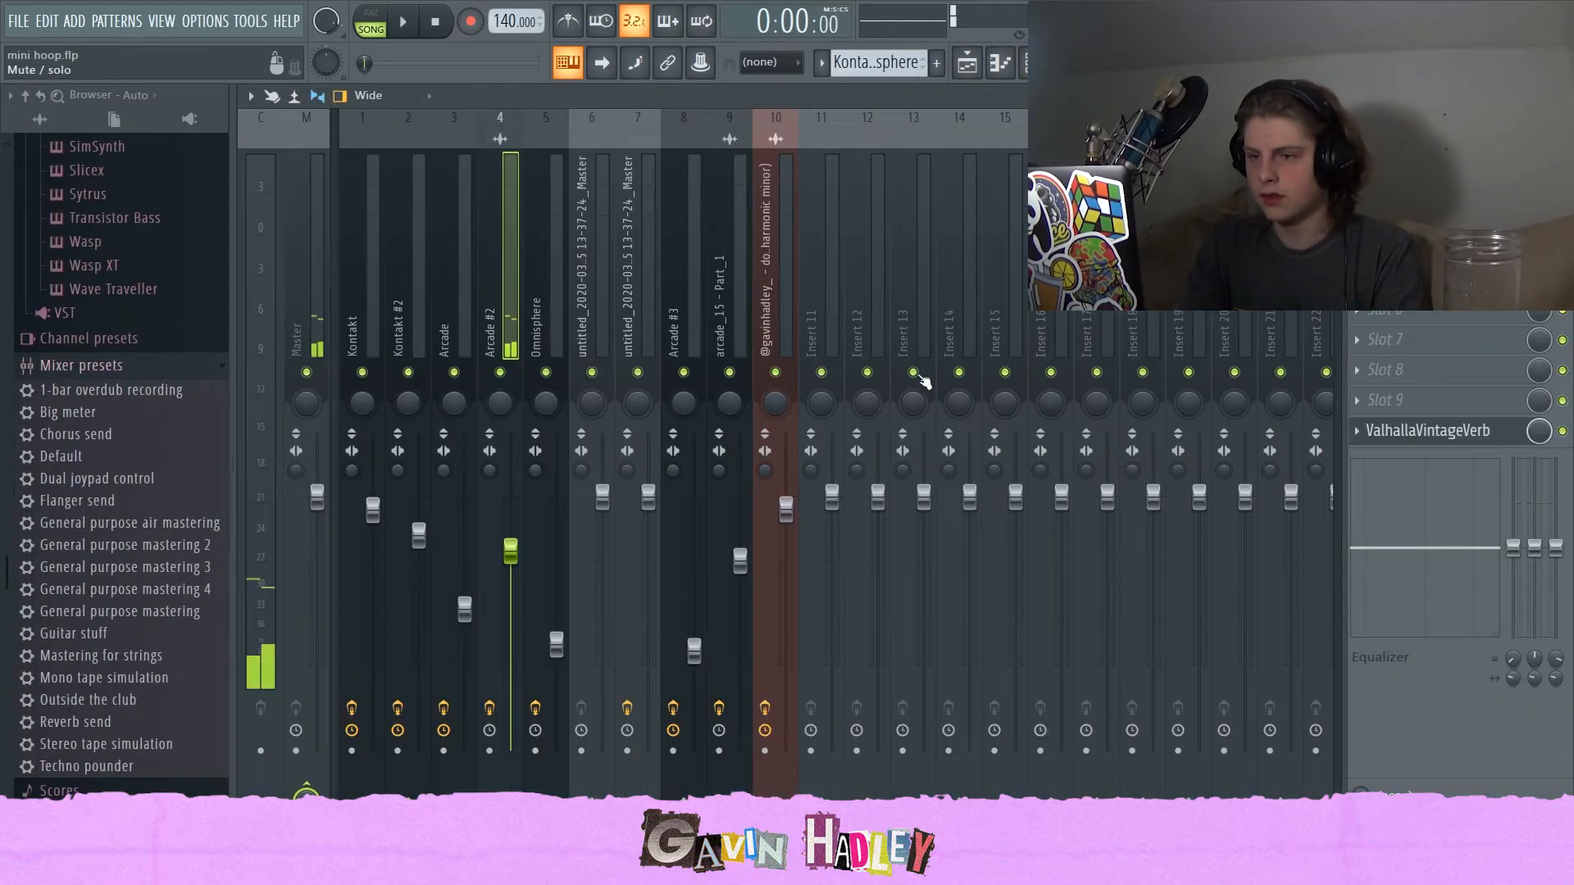
pyautogui.click(1406, 432)
pyautogui.click(1406, 432)
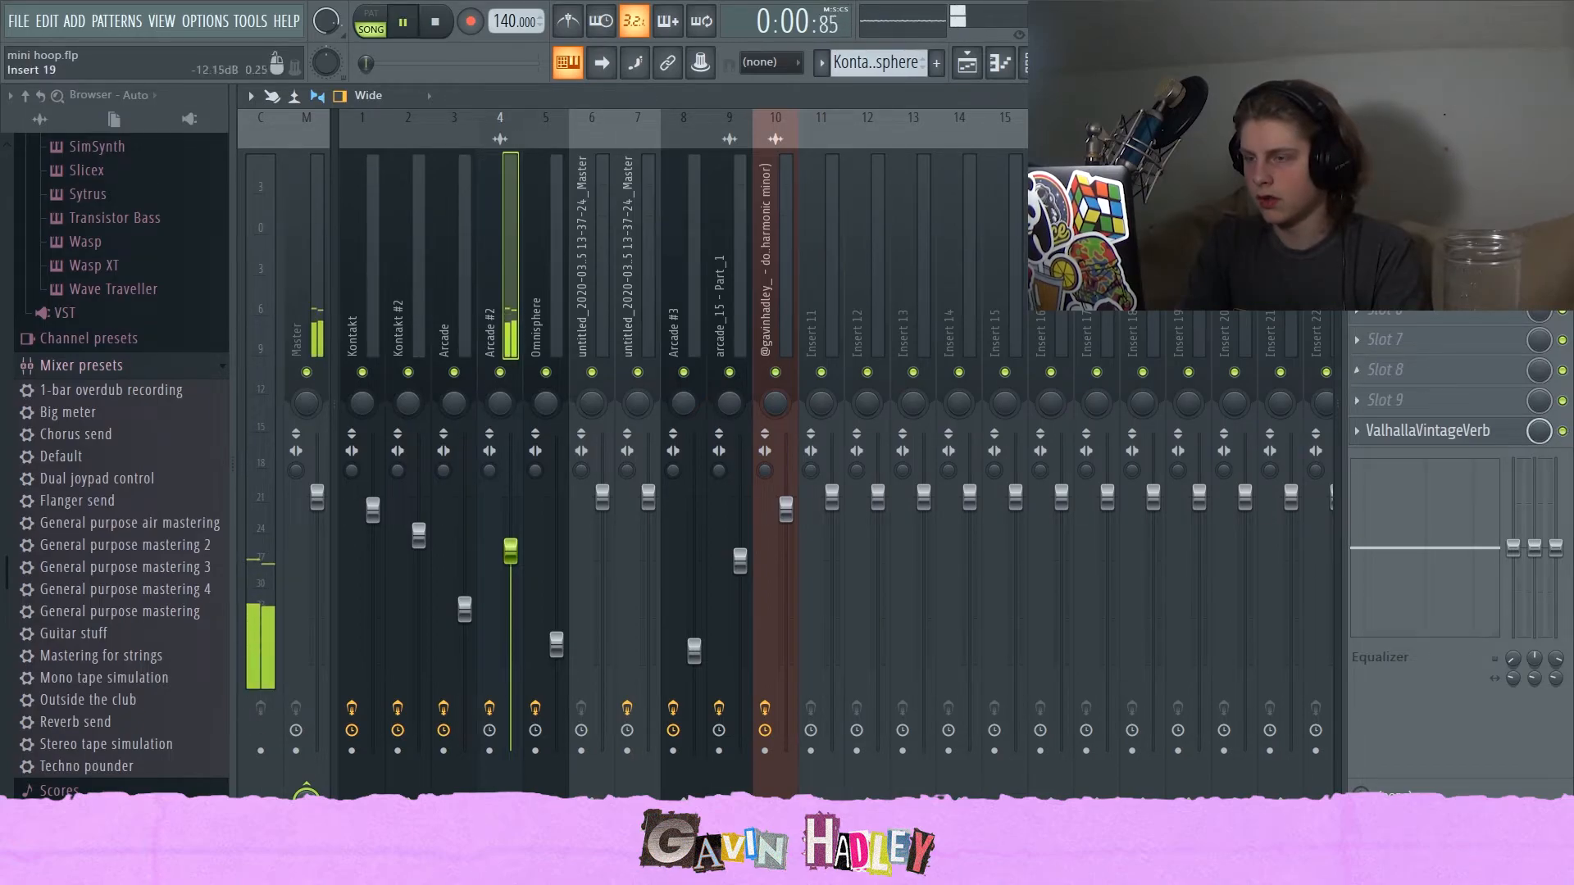
pyautogui.press('F7')
pyautogui.press('F5')
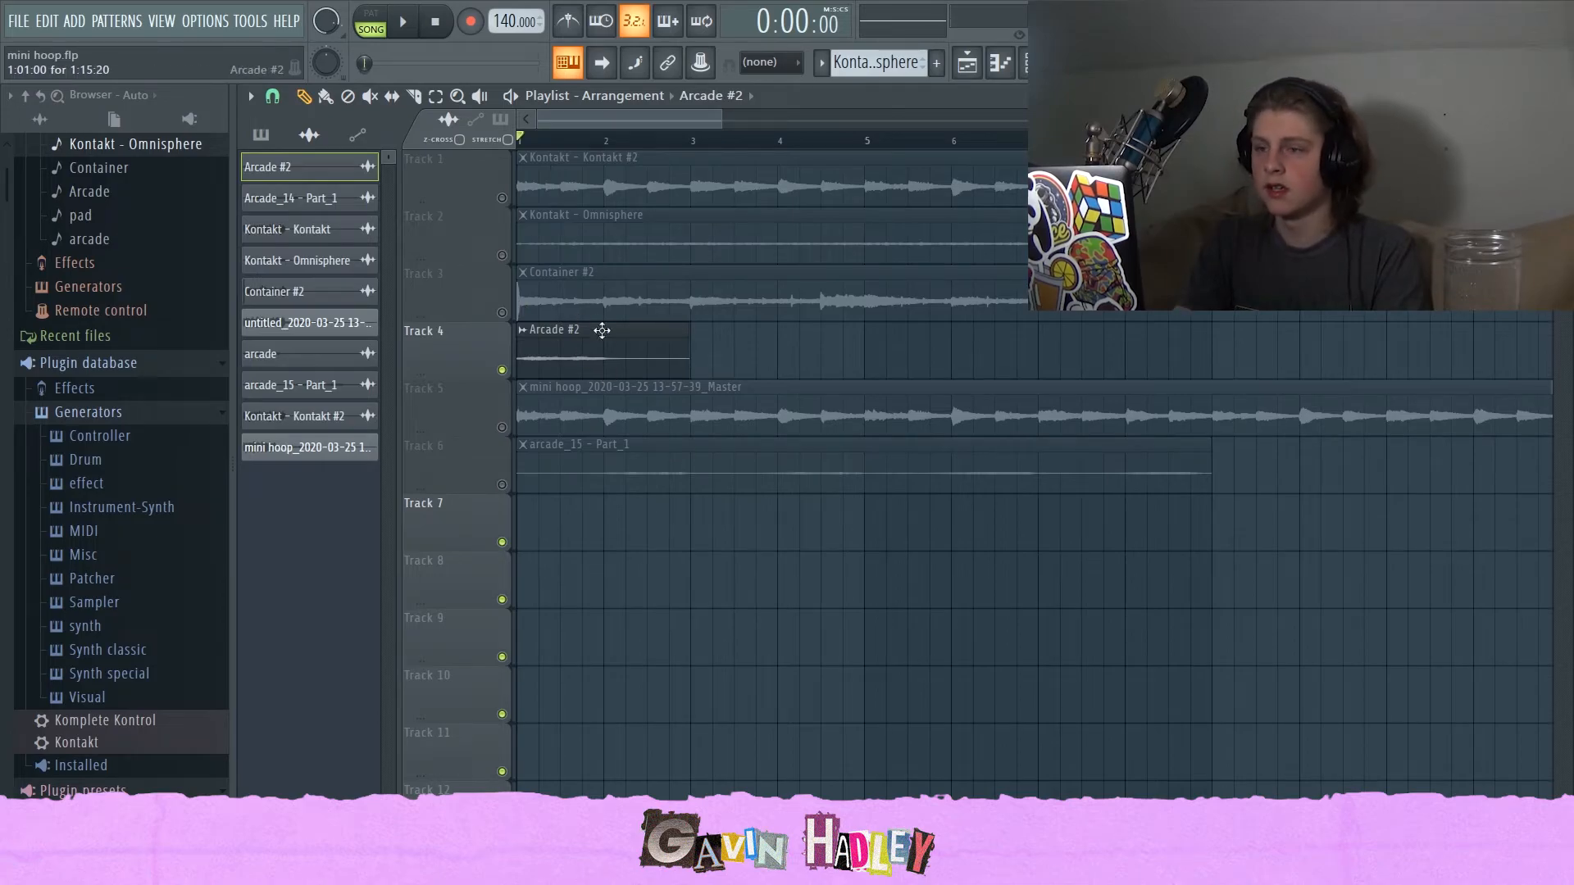
# Unmute tracks 1, 2 and 3 and move the playback position along the arrangement.
pyautogui.click(502, 312)
pyautogui.click(502, 255)
pyautogui.click(501, 198)
pyautogui.moveTo(718, 121); pyautogui.dragTo(935, 122)
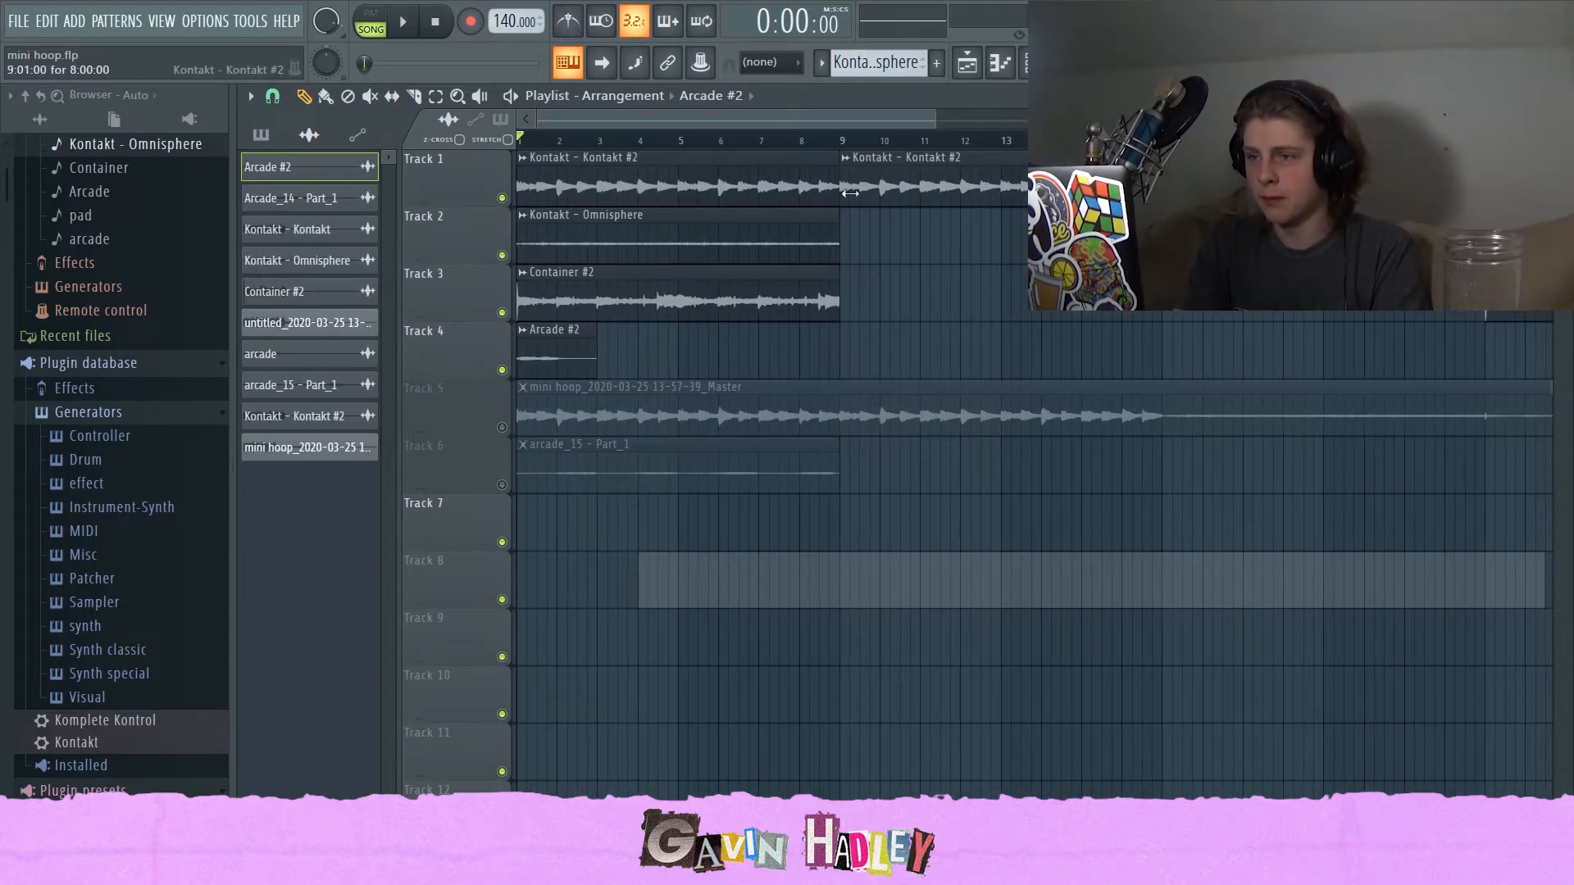
pyautogui.click(840, 139)
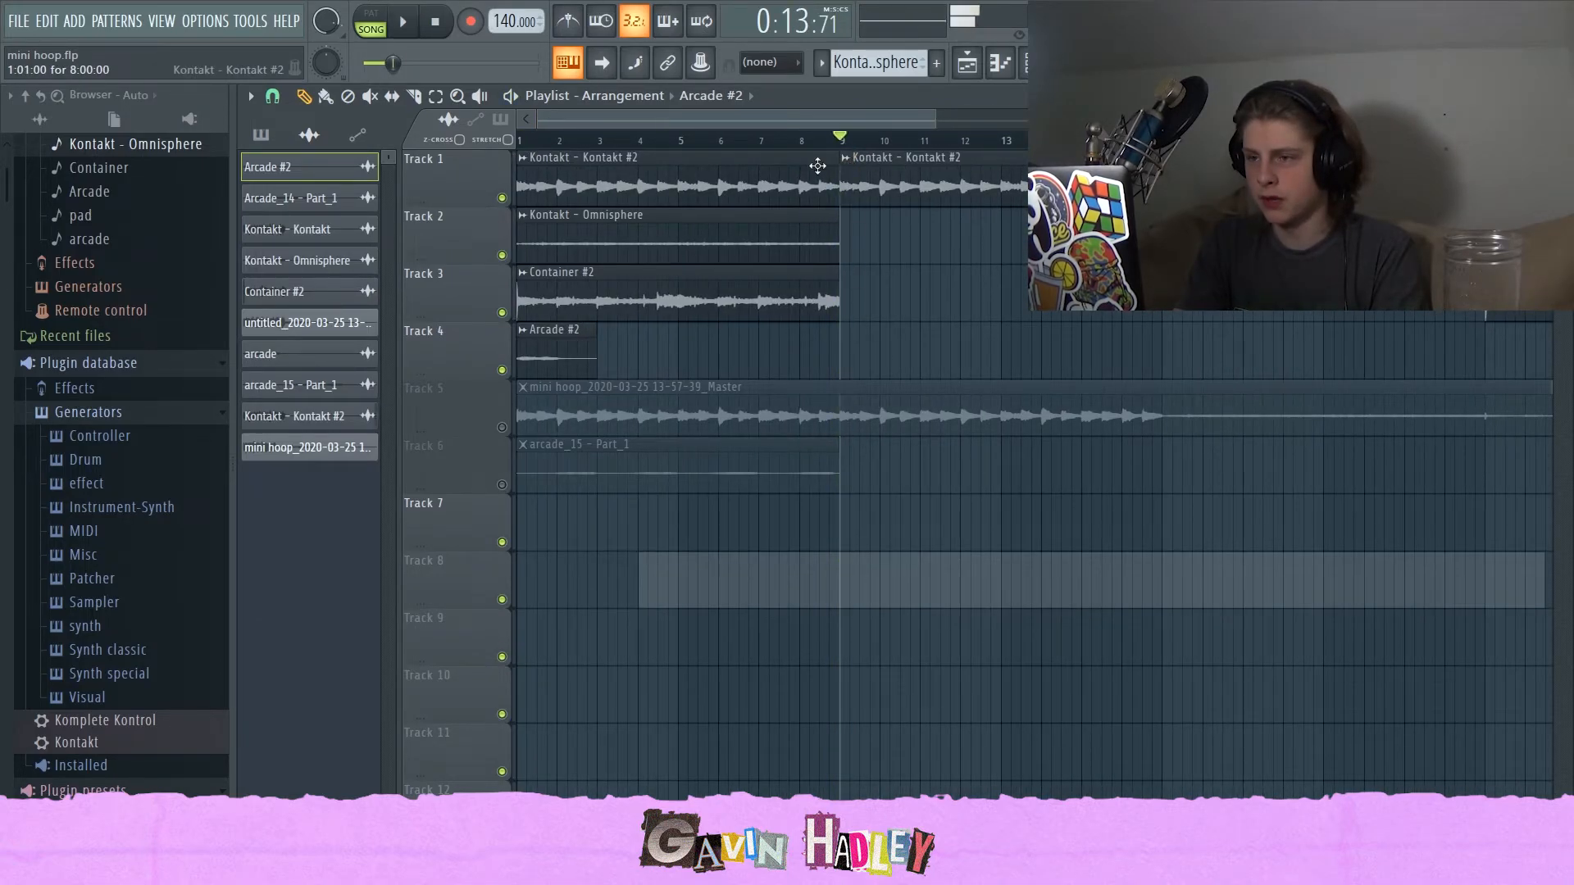
pyautogui.moveTo(823, 140)
pyautogui.mouseDown()
pyautogui.moveTo(803, 140)
pyautogui.moveTo(840, 156)
pyautogui.mouseUp()
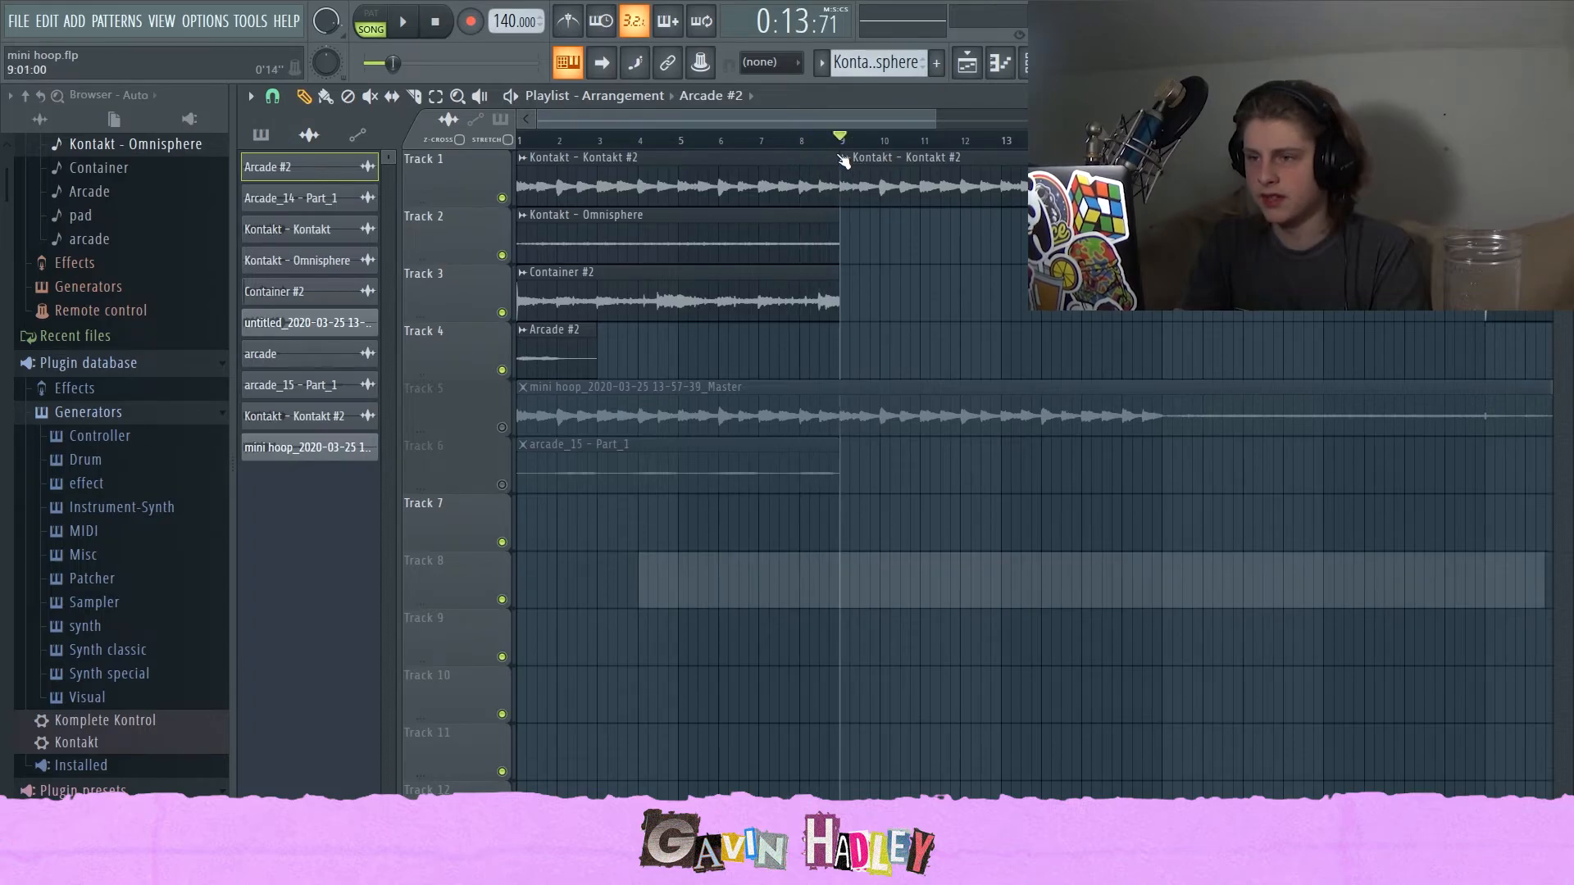
pyautogui.moveTo(933, 112); pyautogui.dragTo(1089, 121)
pyautogui.click(1203, 140)
# Open the arcade_15 - Part_1 clip's channel and its mixer track while playing back.
pyautogui.doubleClick(1221, 517)
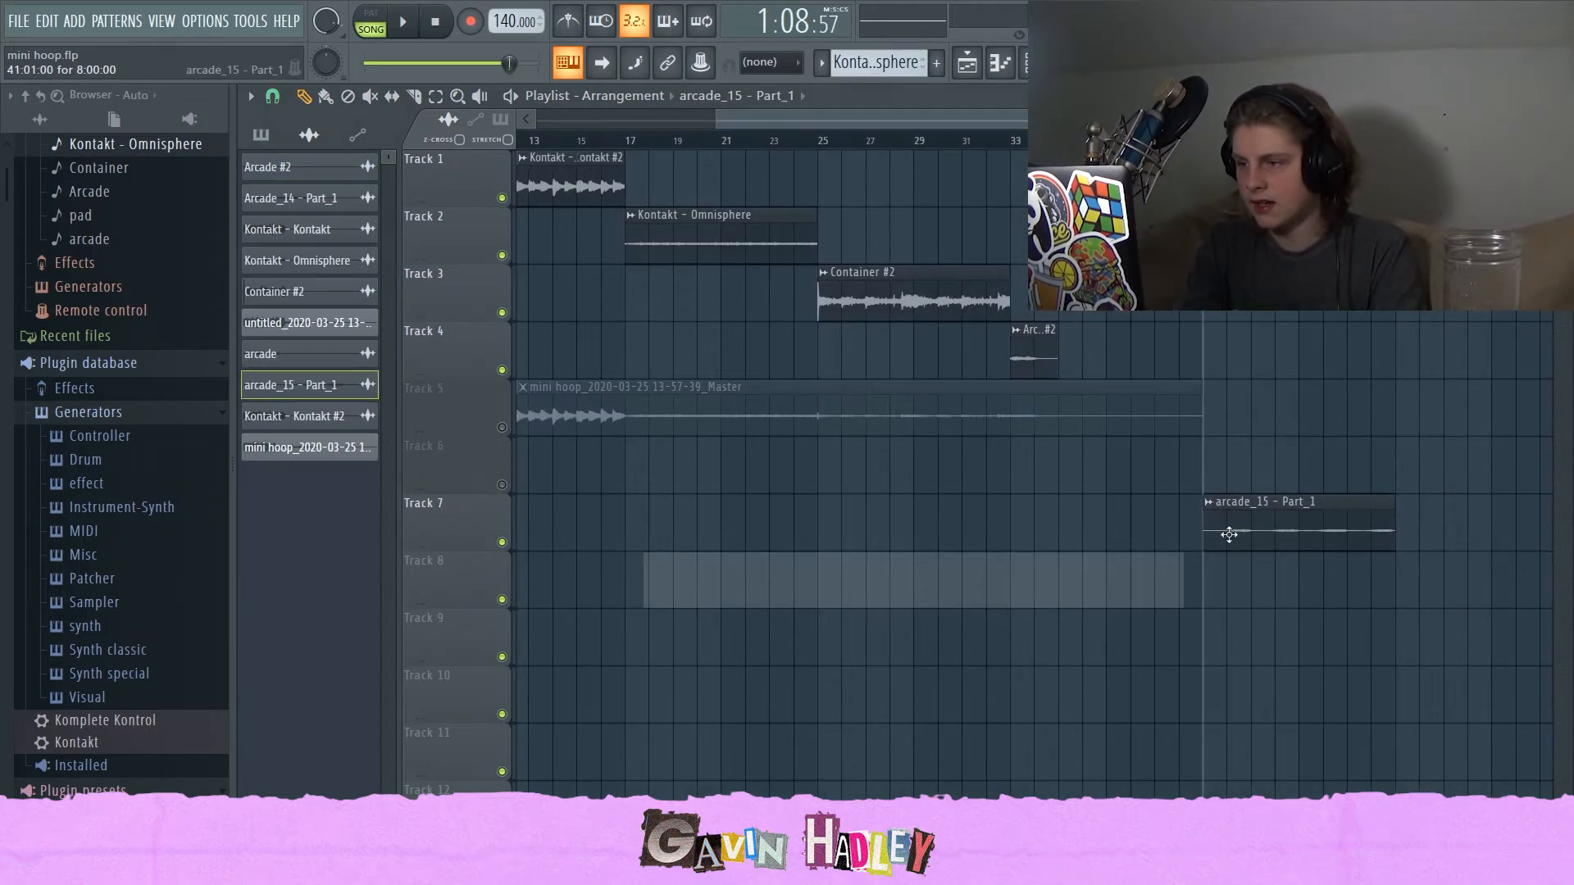
pyautogui.click(1033, 62)
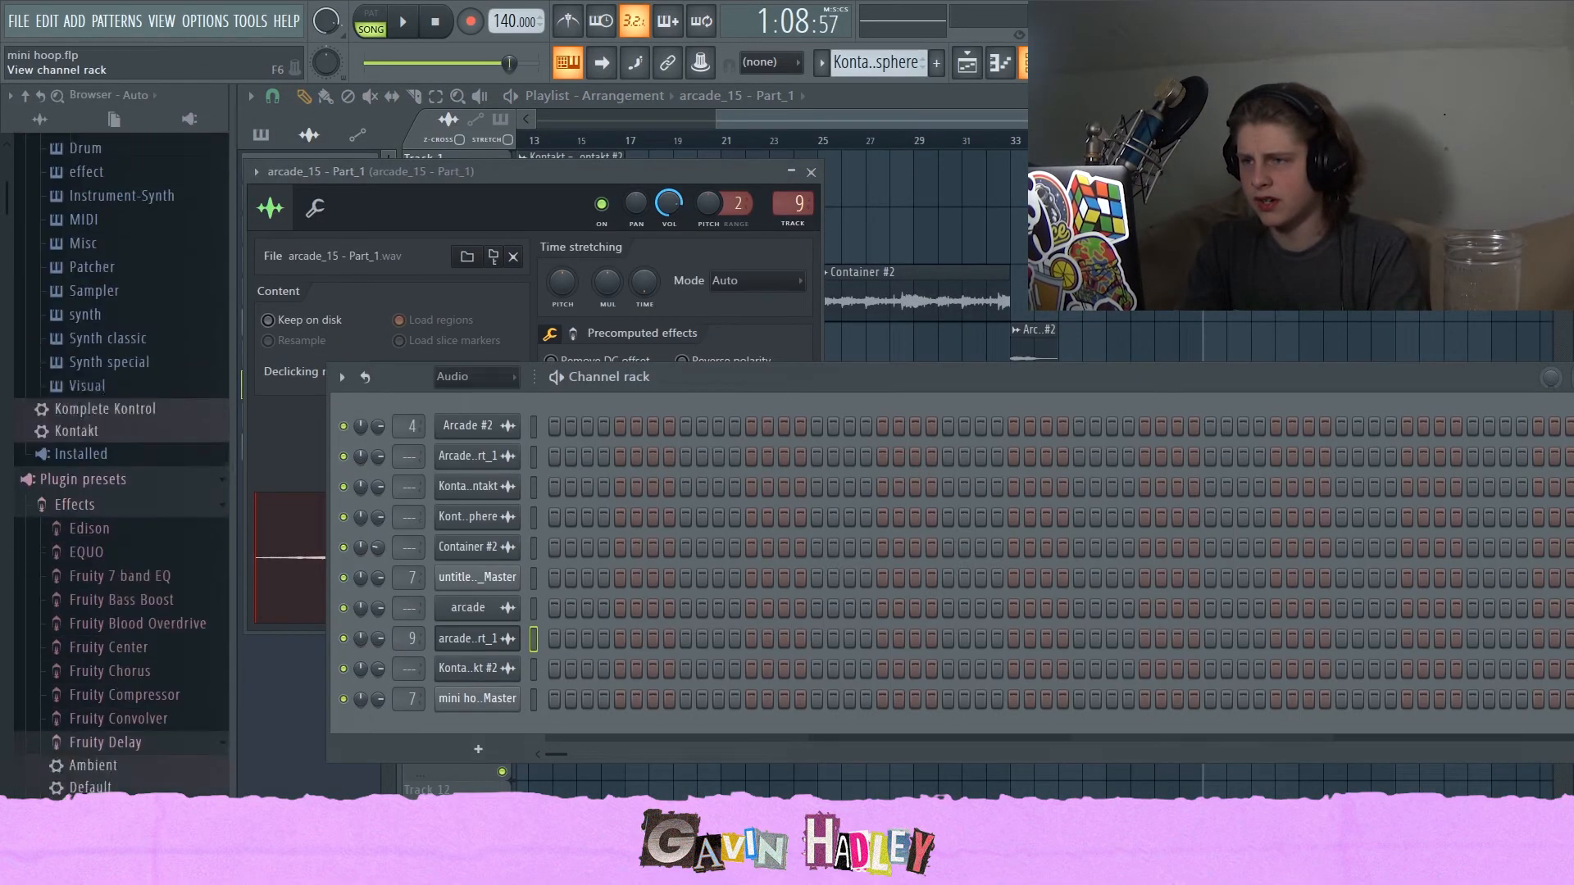
pyautogui.press('space')
pyautogui.click(1001, 62)
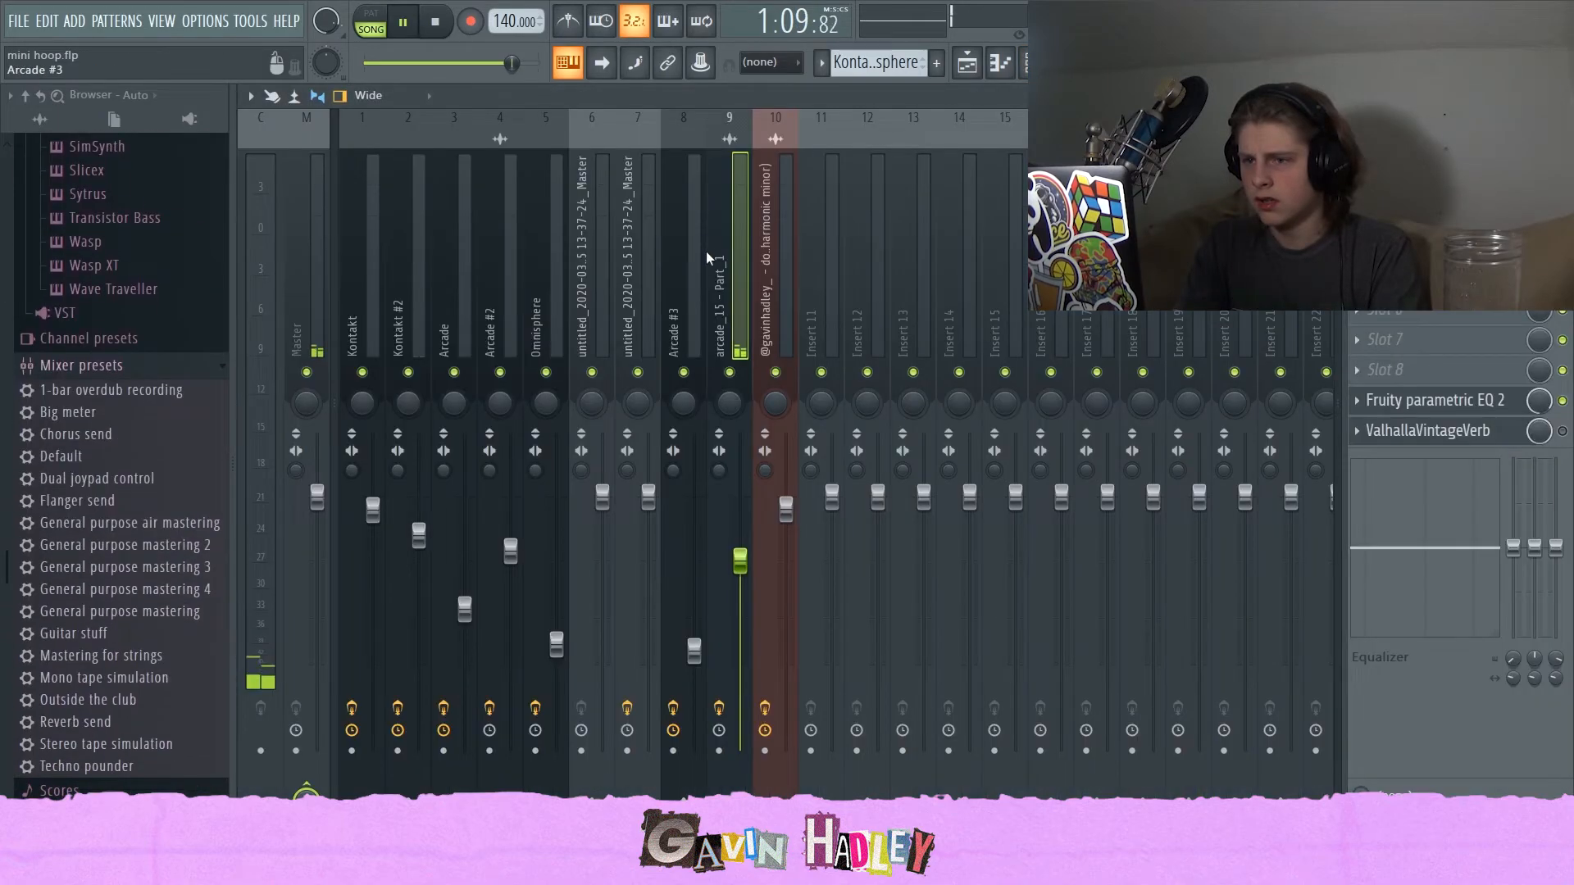
pyautogui.press('space')
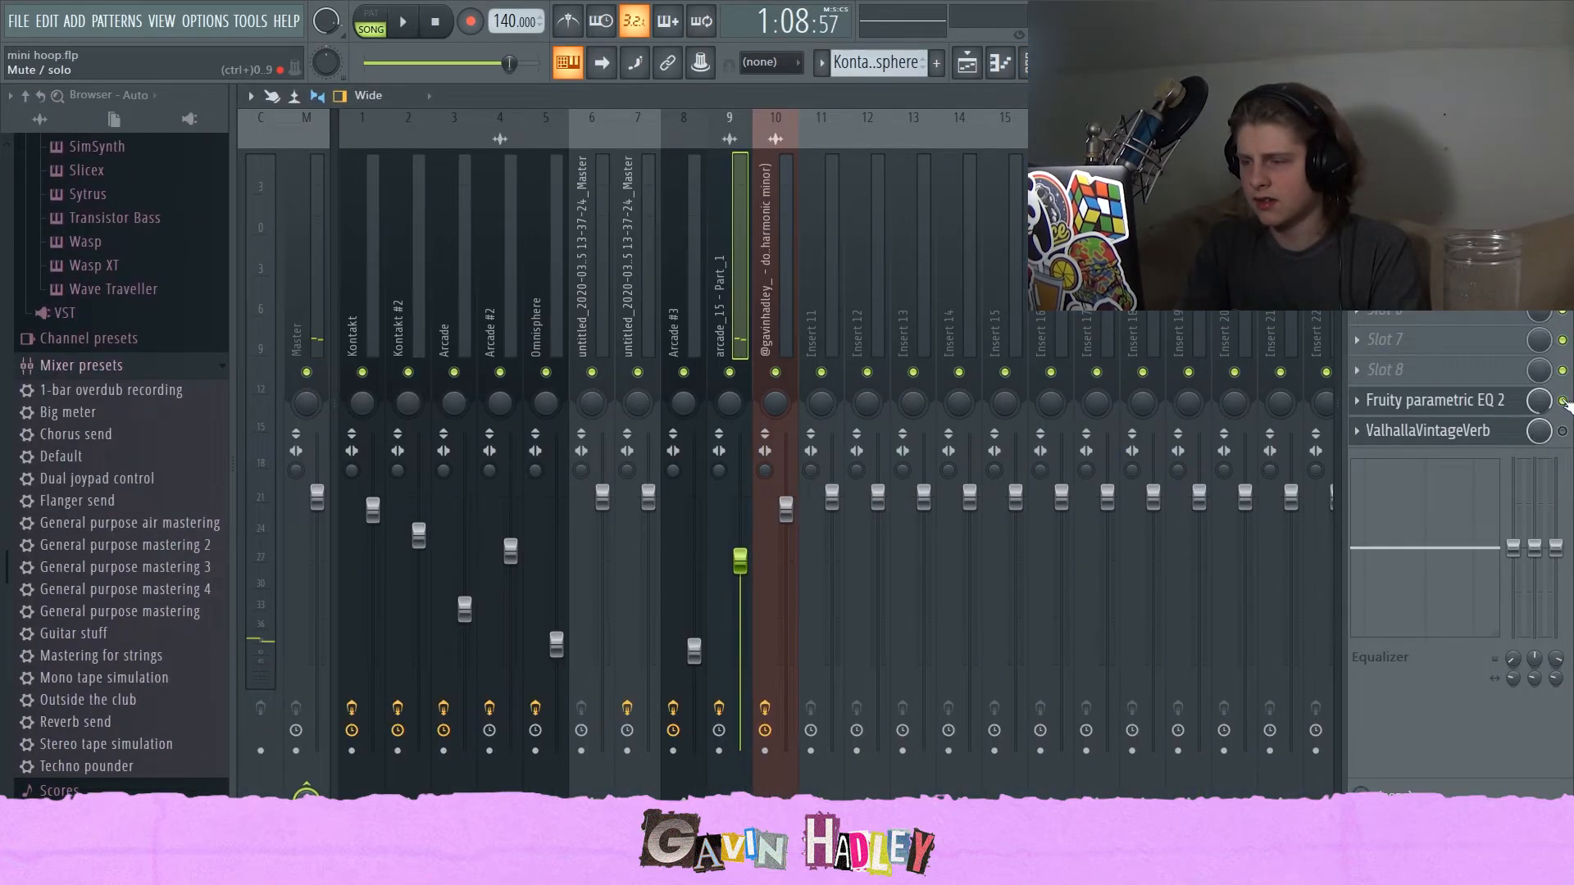
# Toggle the Fruity parametric EQ 2 on the arcade_15 mixer track and listen to playback.
pyautogui.click(1563, 401)
pyautogui.press('space')
pyautogui.click(968, 63)
pyautogui.press('space')
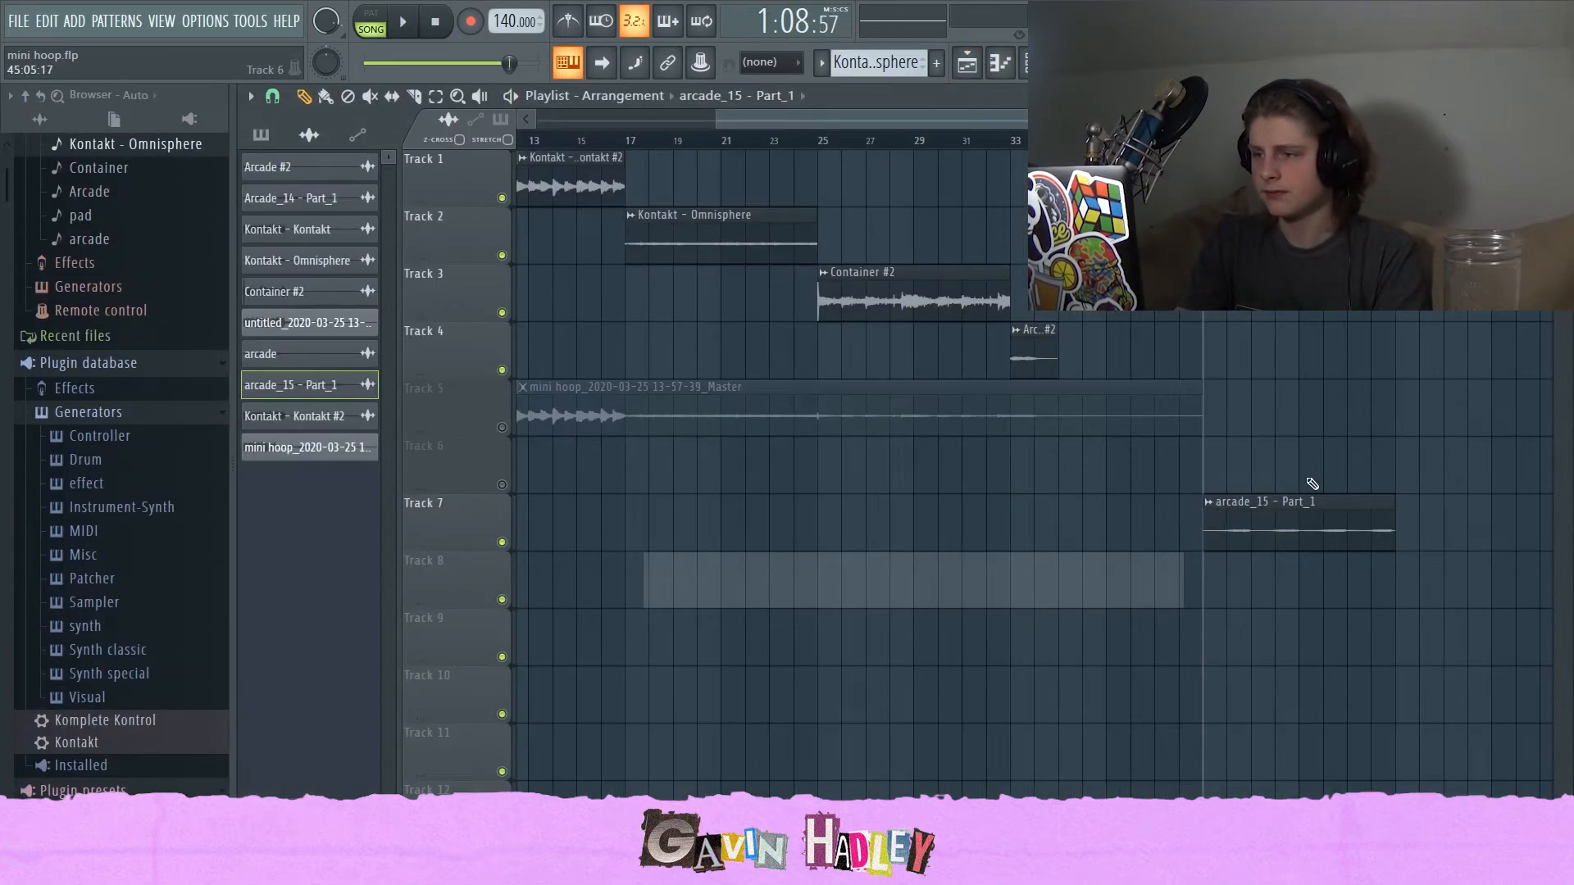
# Open the Fruity parametric EQ 2 on the arcade_15 mixer track to inspect its curve.
pyautogui.doubleClick(1290, 514)
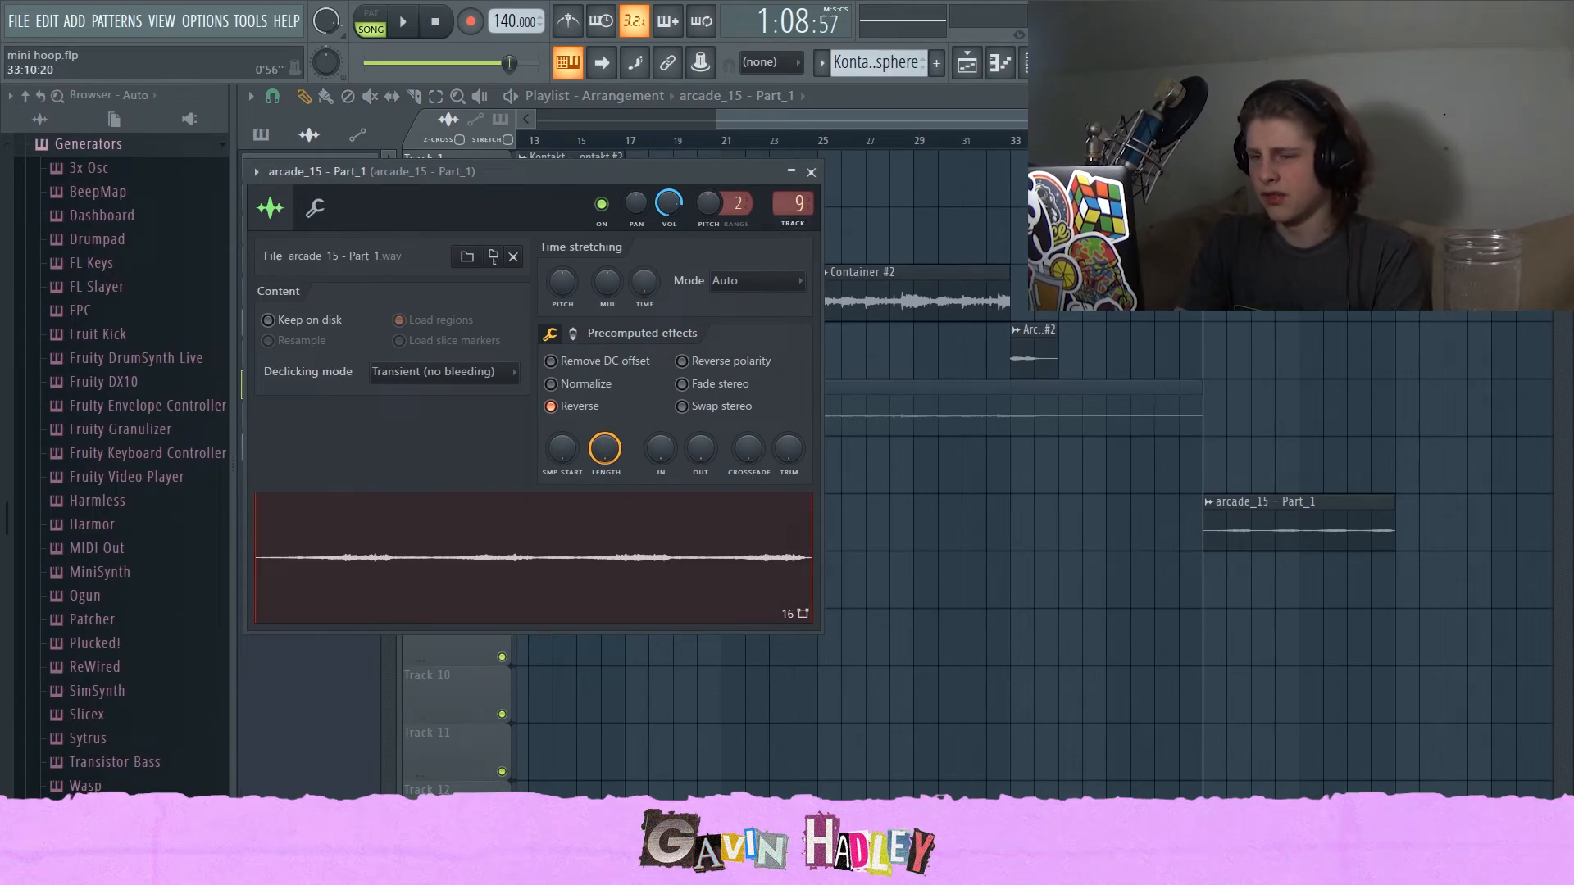
pyautogui.click(1033, 63)
pyautogui.click(1067, 63)
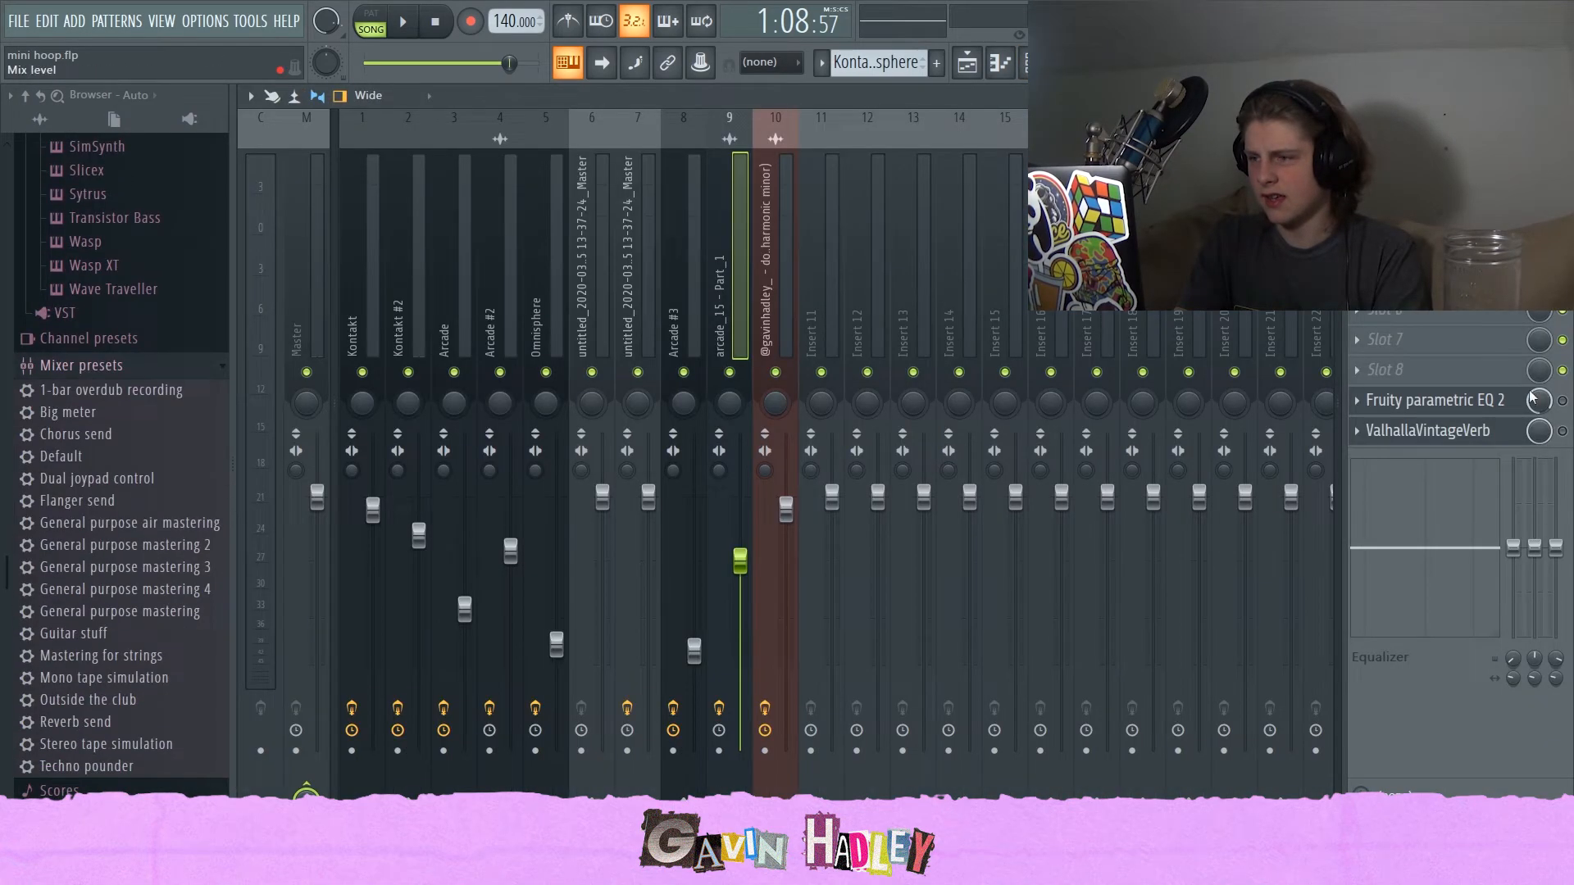
pyautogui.click(1466, 404)
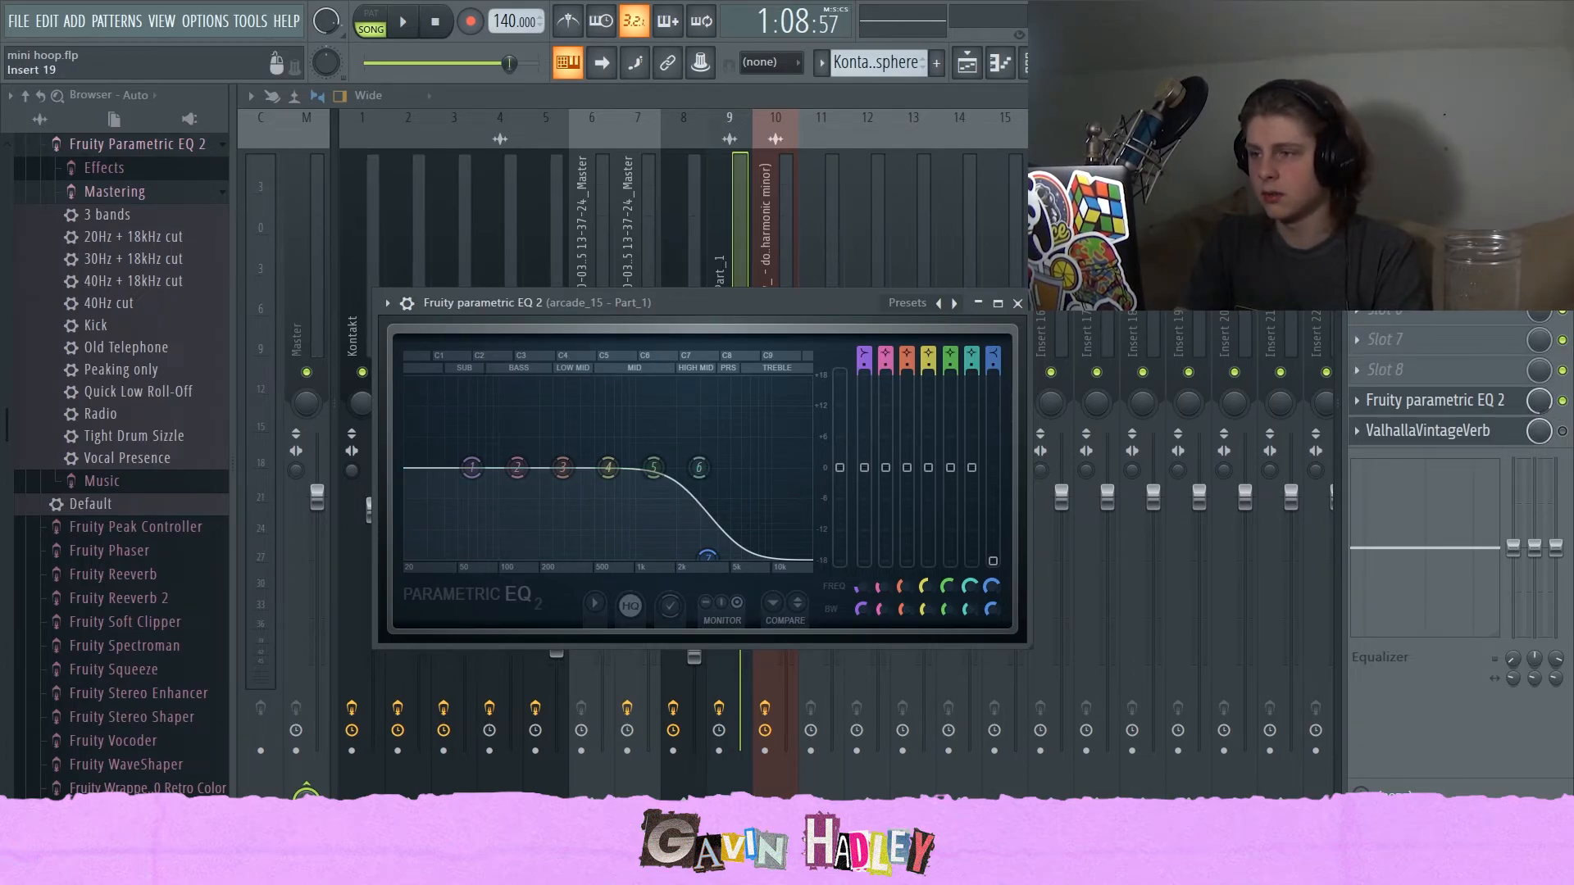
pyautogui.click(1017, 304)
# Play back the arrangement in the playlist.
pyautogui.press('F5')
pyautogui.press('space')
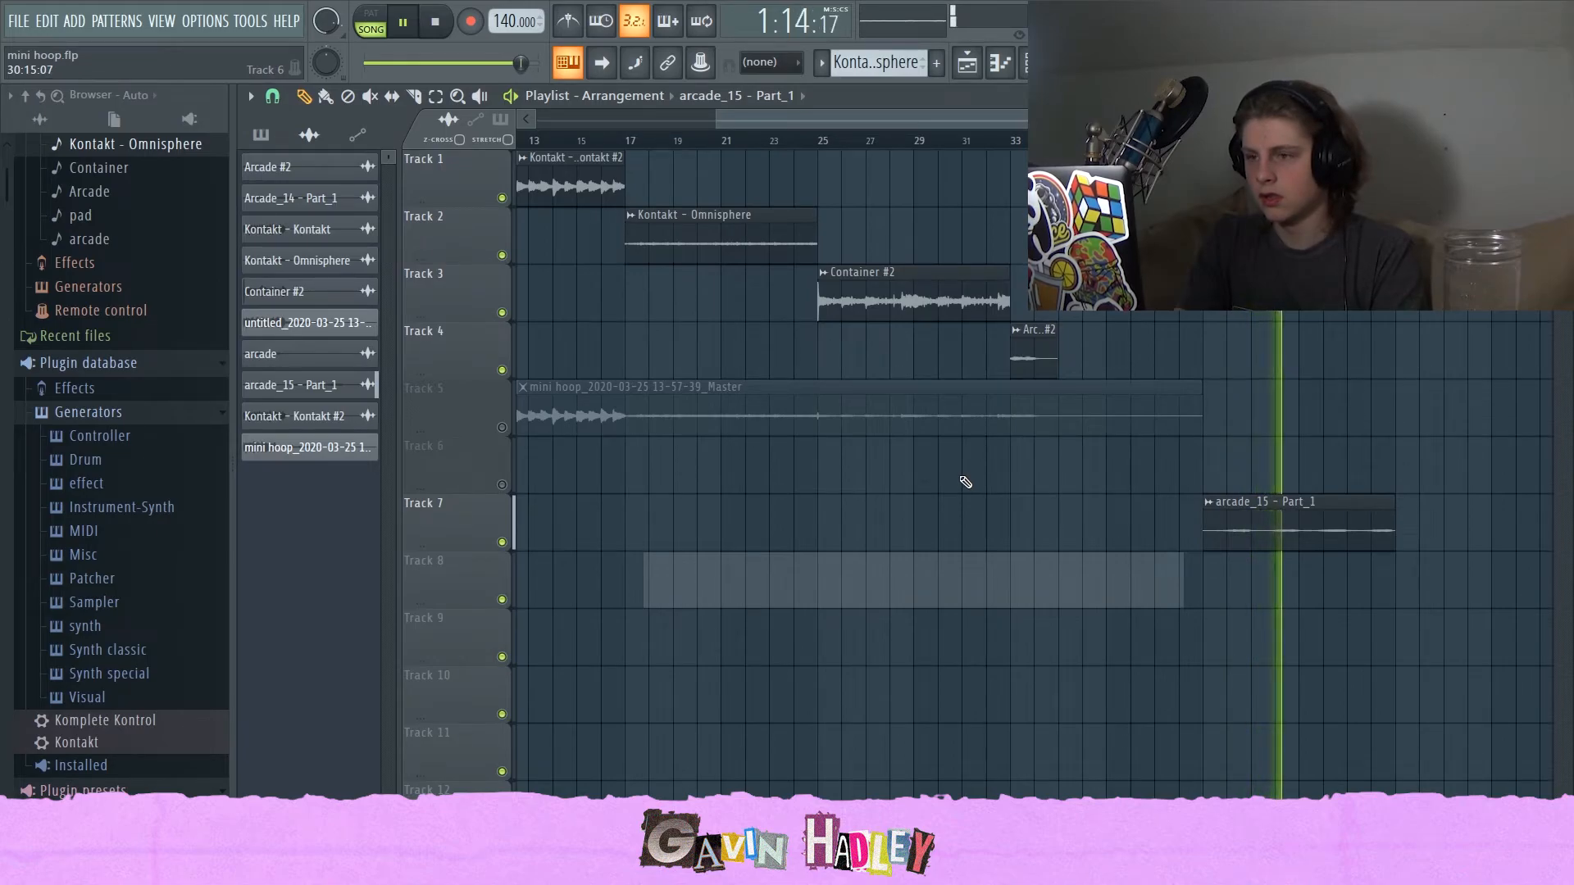
pyautogui.moveTo(718, 121); pyautogui.dragTo(233, 153)
pyautogui.press('space')
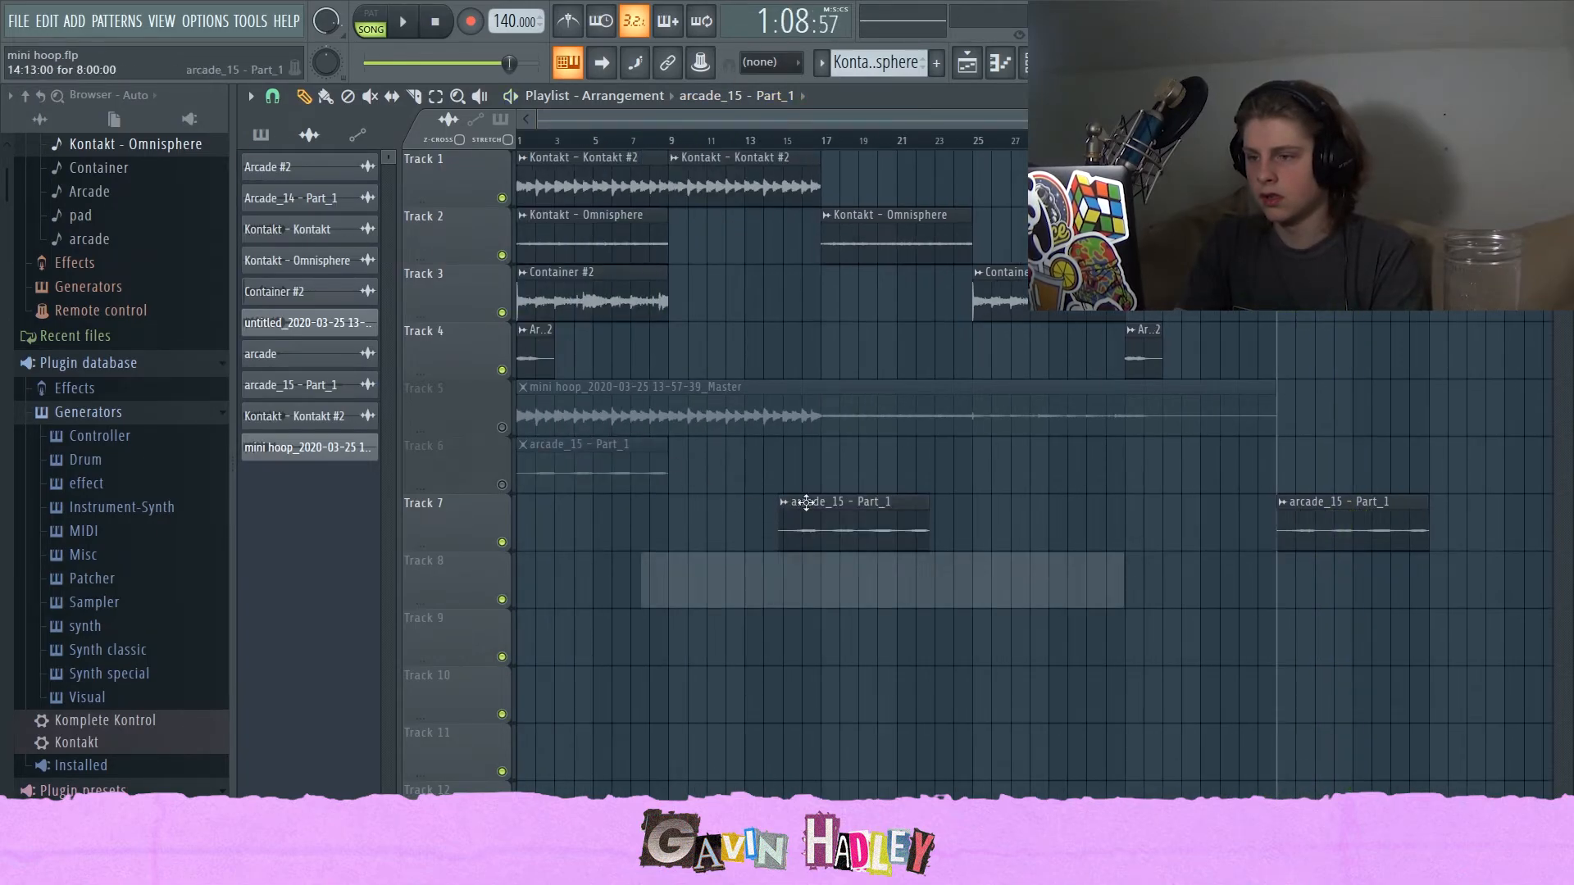
# Mute tracks 1 to 4 and inspect the mini hoop master audio clip's sample settings.
pyautogui.click(364, 63)
pyautogui.moveTo(503, 370); pyautogui.dragTo(502, 198)
pyautogui.doubleClick(615, 412)
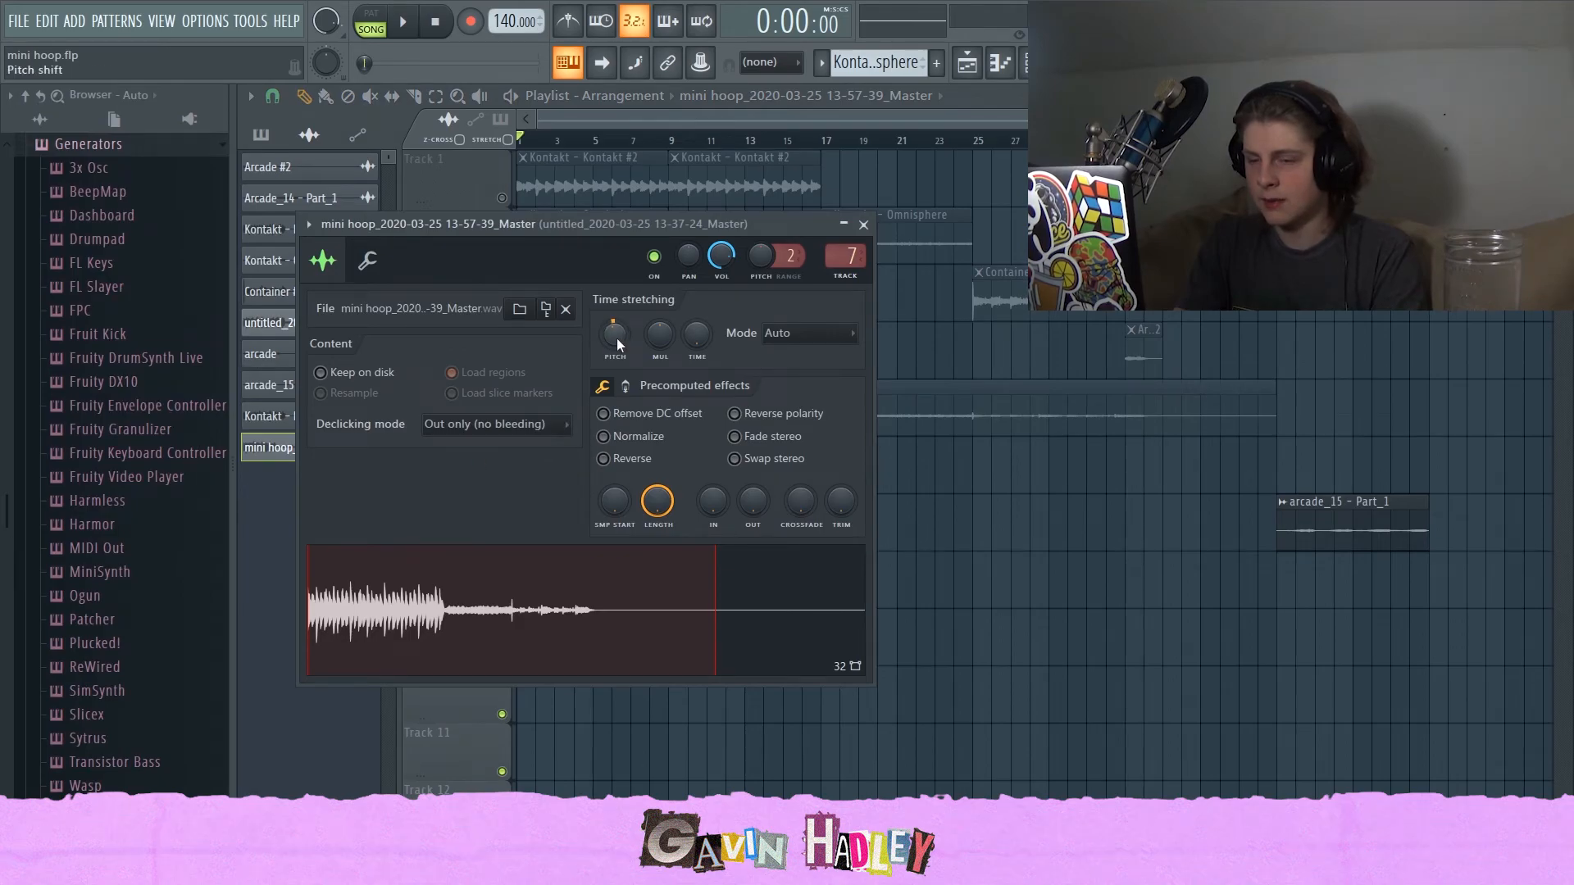
pyautogui.press('Escape')
# Open the Kontakt - Kontakt pattern in the piano roll.
pyautogui.click(261, 135)
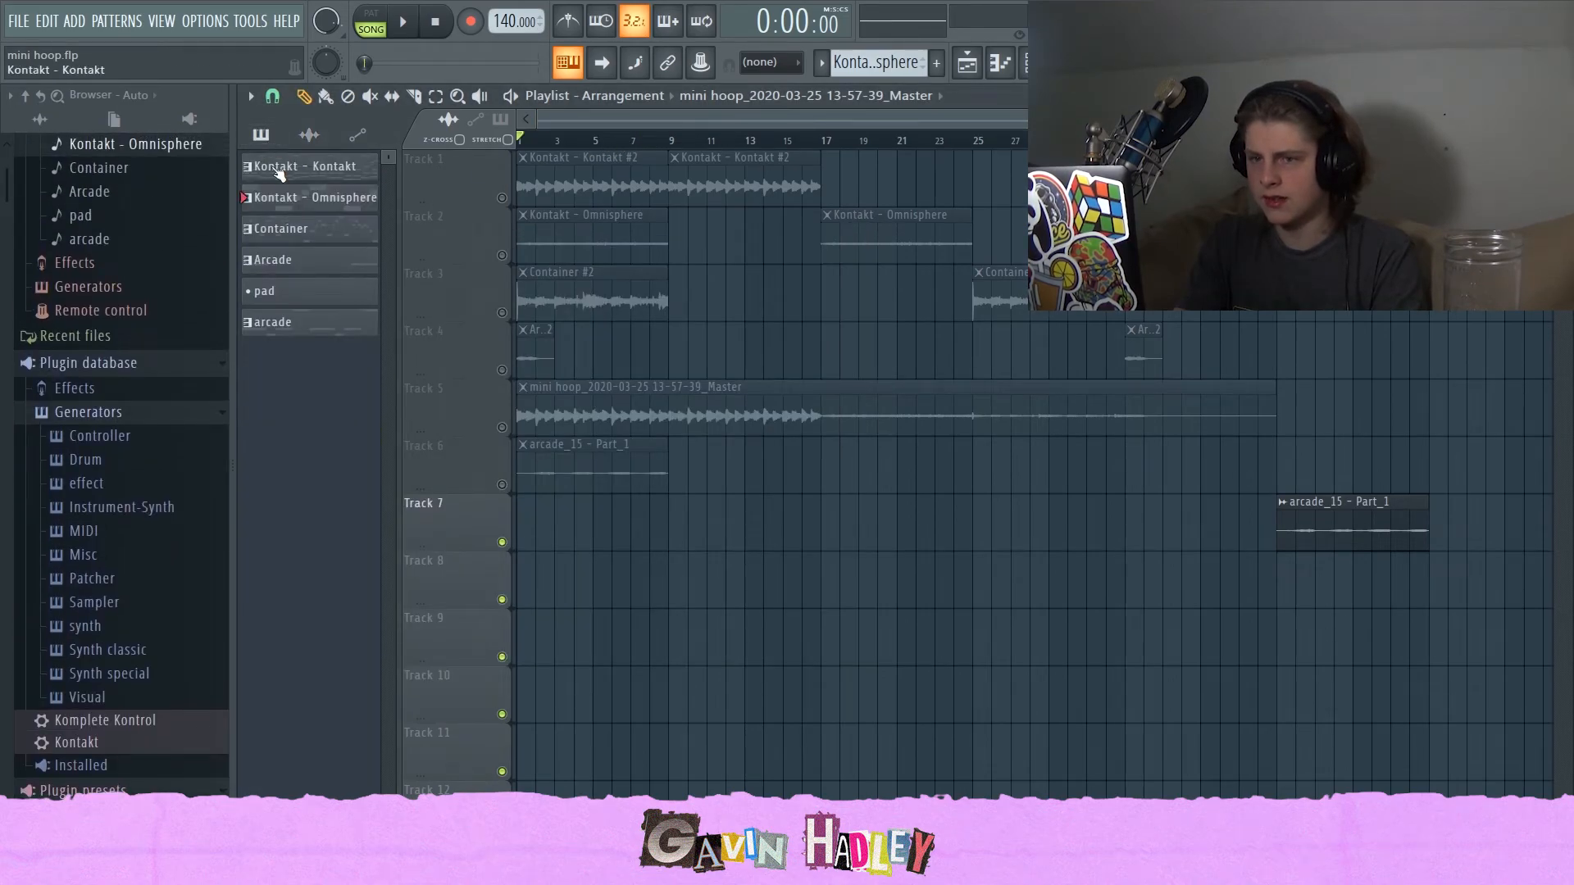
pyautogui.doubleClick(279, 166)
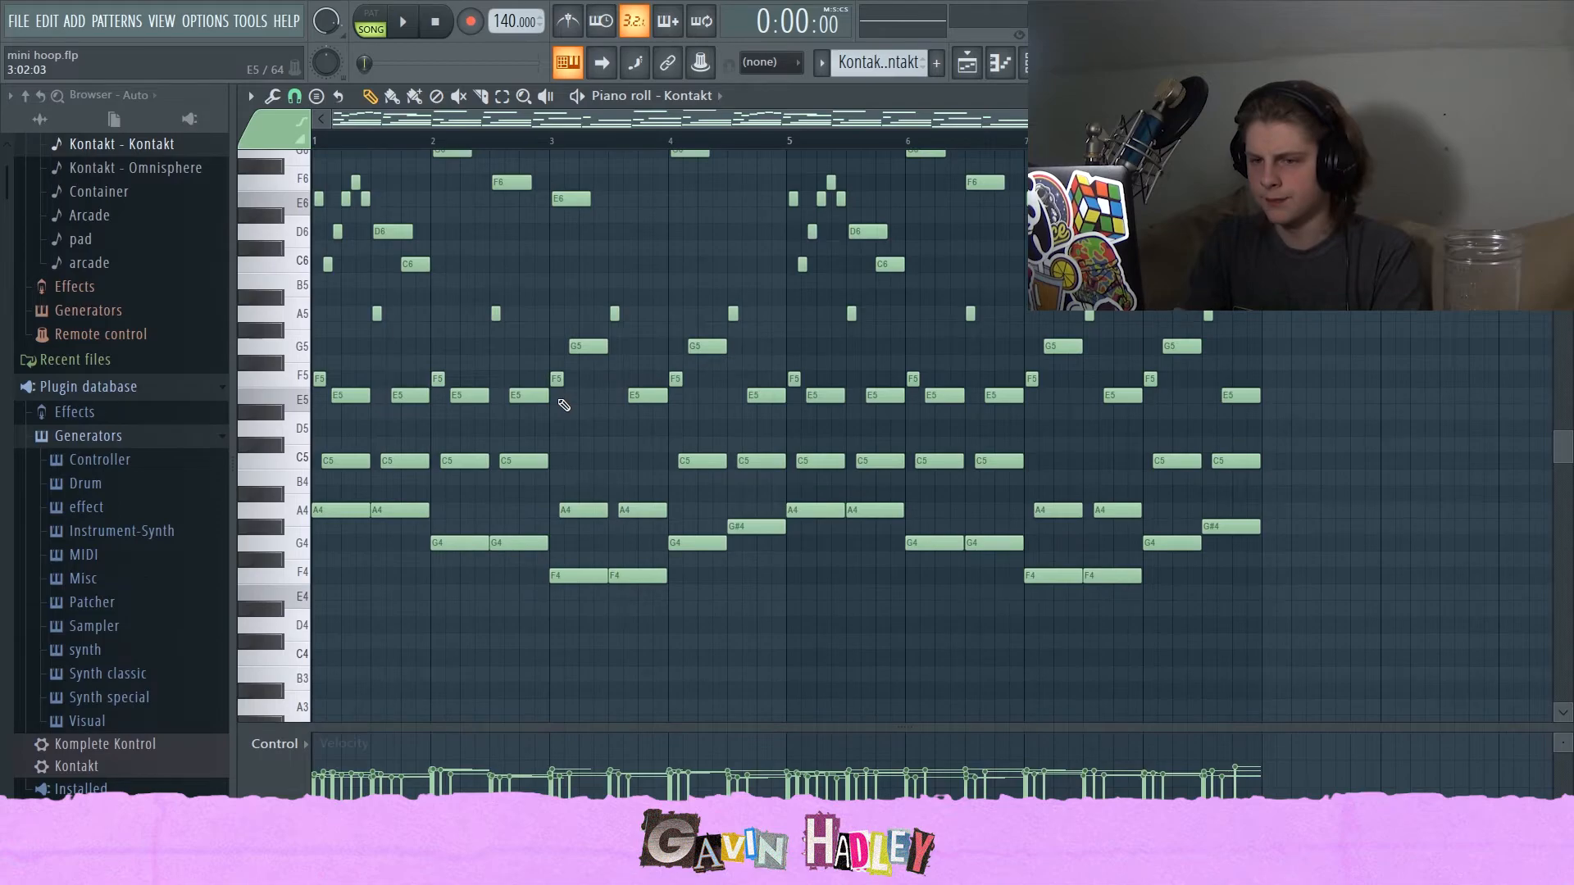
# Play back the arrangement briefly in the playlist.
pyautogui.press('F9')
pyautogui.press('space')
pyautogui.click(974, 62)
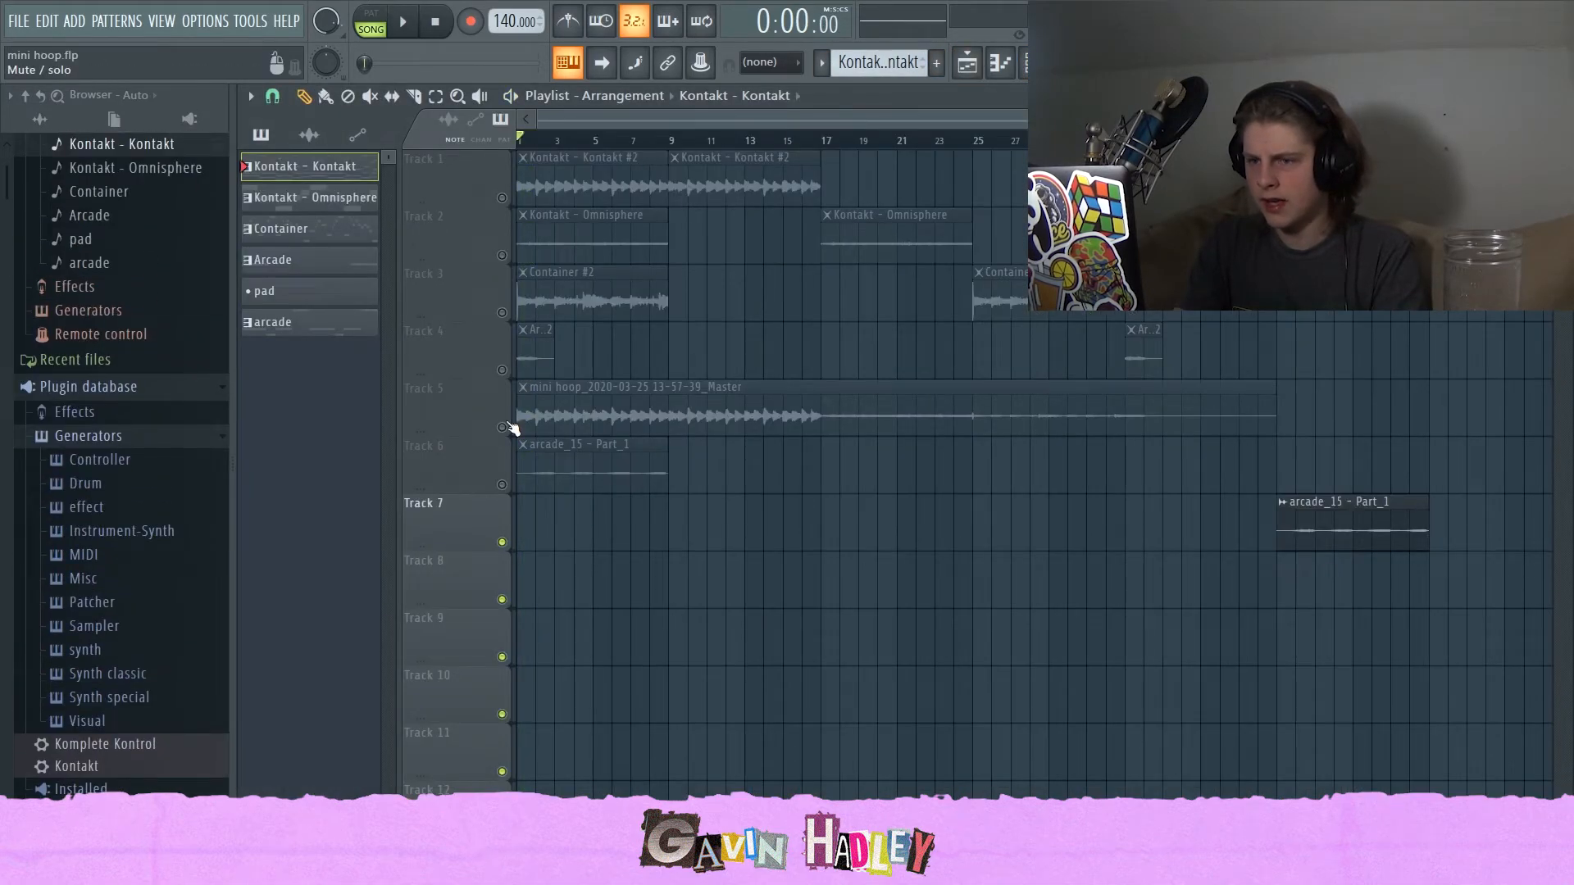
pyautogui.press('space')
# Open the Fruity parametric EQ 2 on the untitled_2020-03-25_13-37-24_Master mixer track and raise its sixth band slightly.
pyautogui.press('F9')
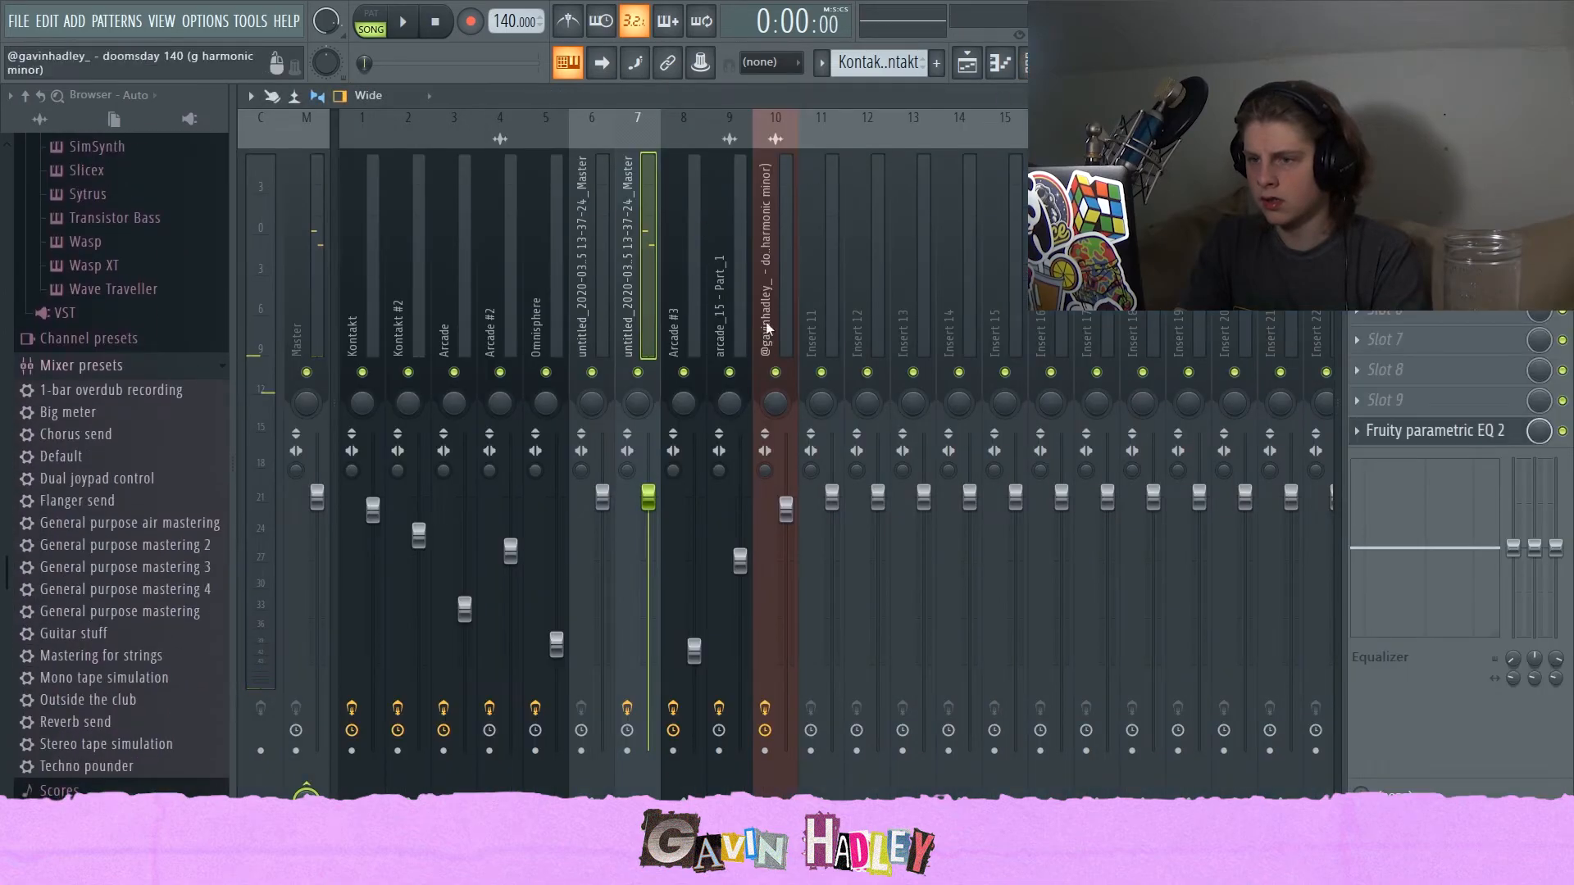
pyautogui.click(1431, 430)
pyautogui.moveTo(587, 362); pyautogui.dragTo(588, 349)
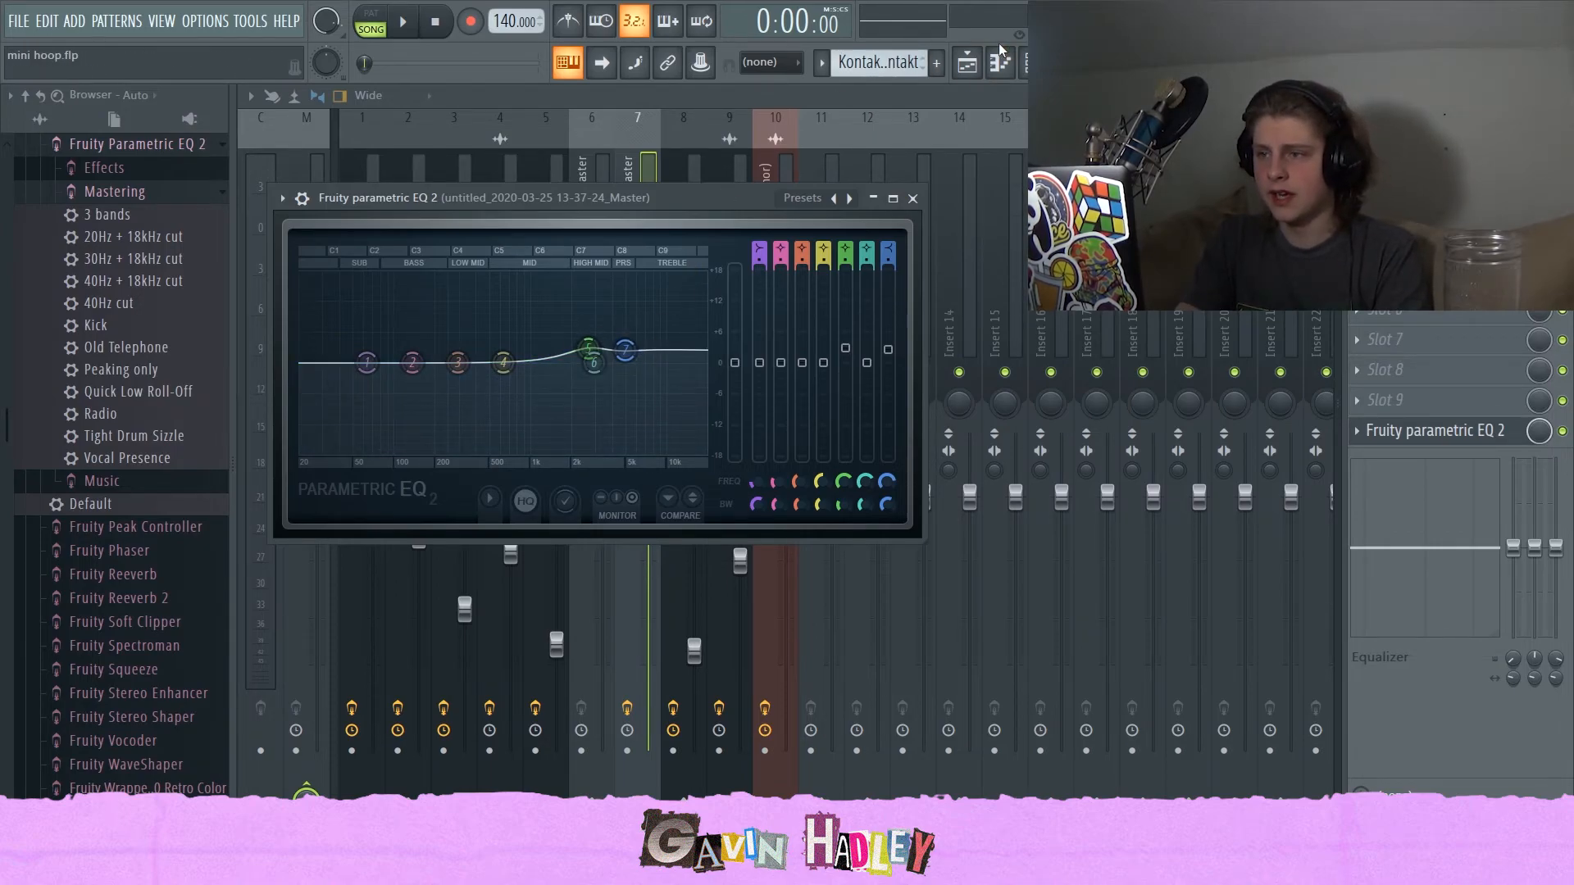
# Return to the playlist and play the arrangement from the start to hear the EQ change.
pyautogui.click(968, 62)
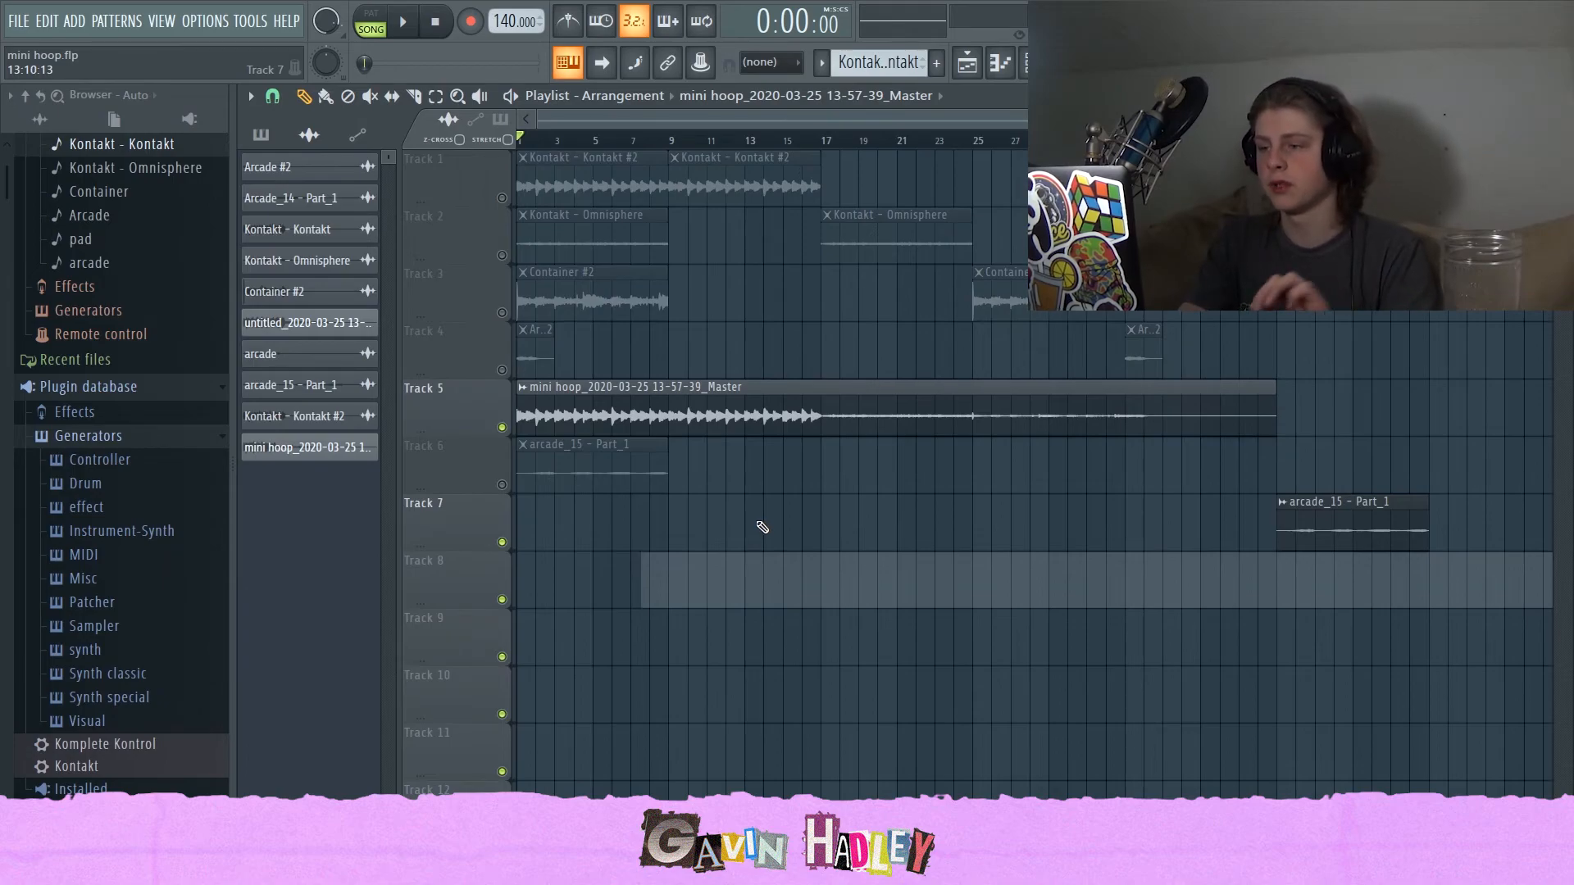
pyautogui.press('space')
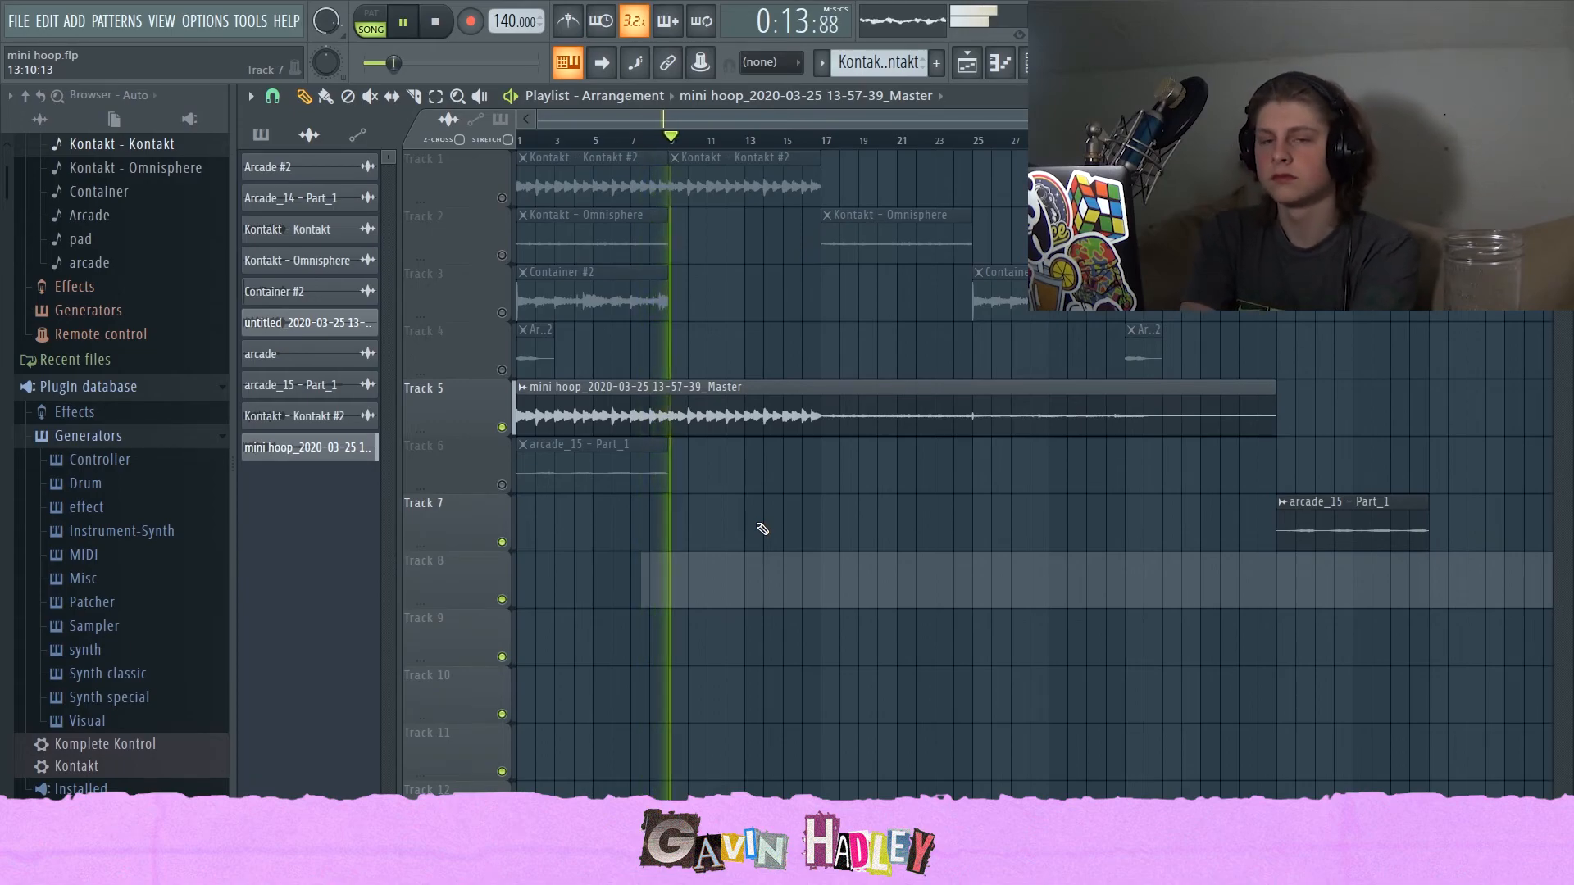
pyautogui.press('space')
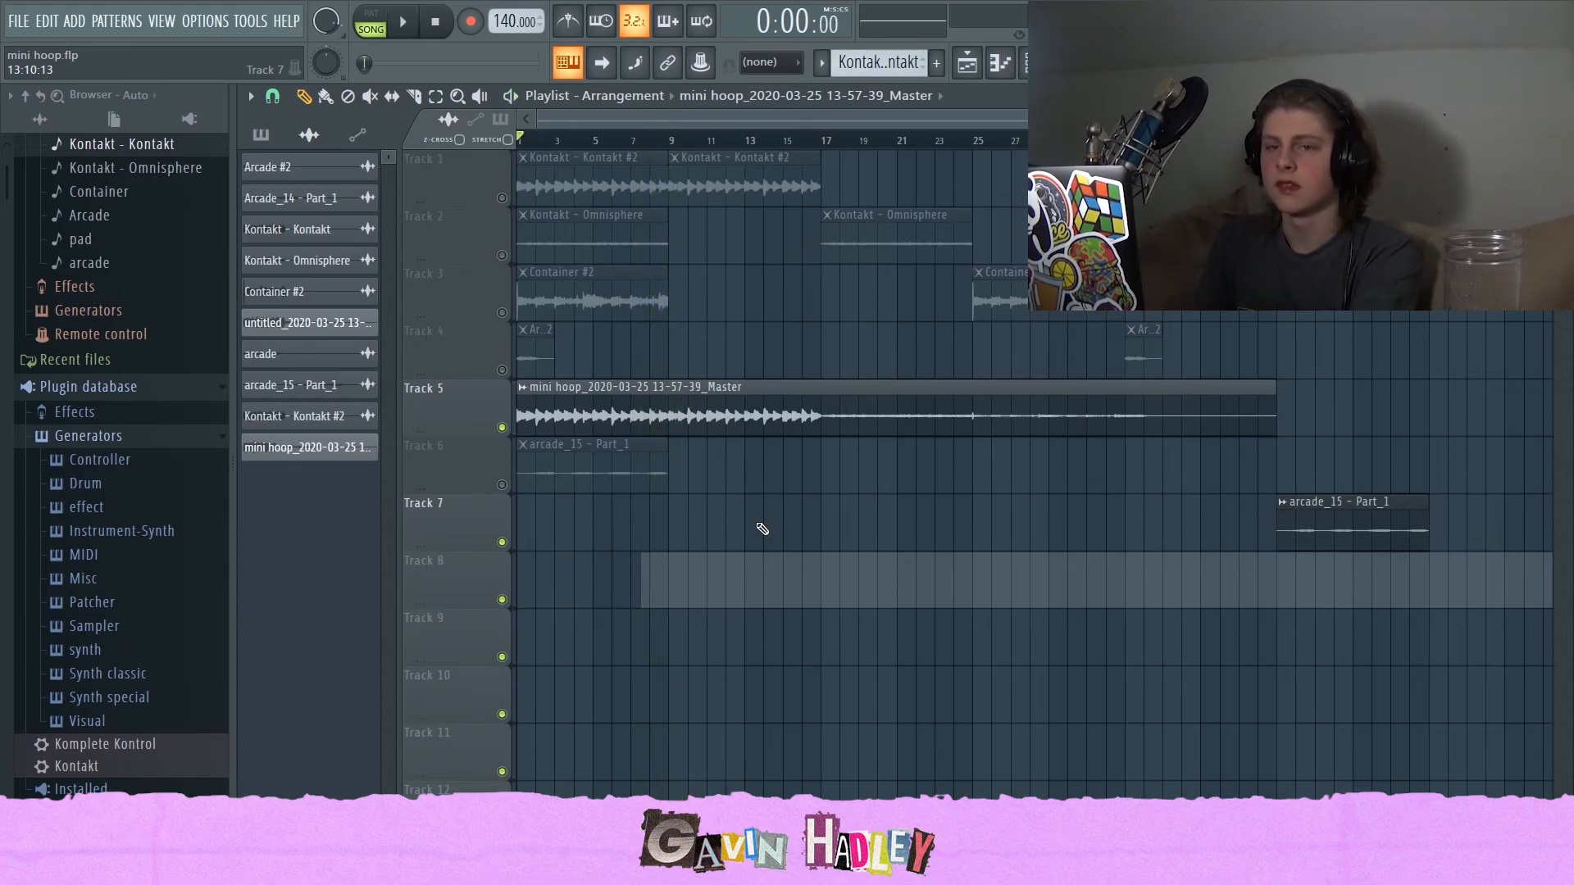